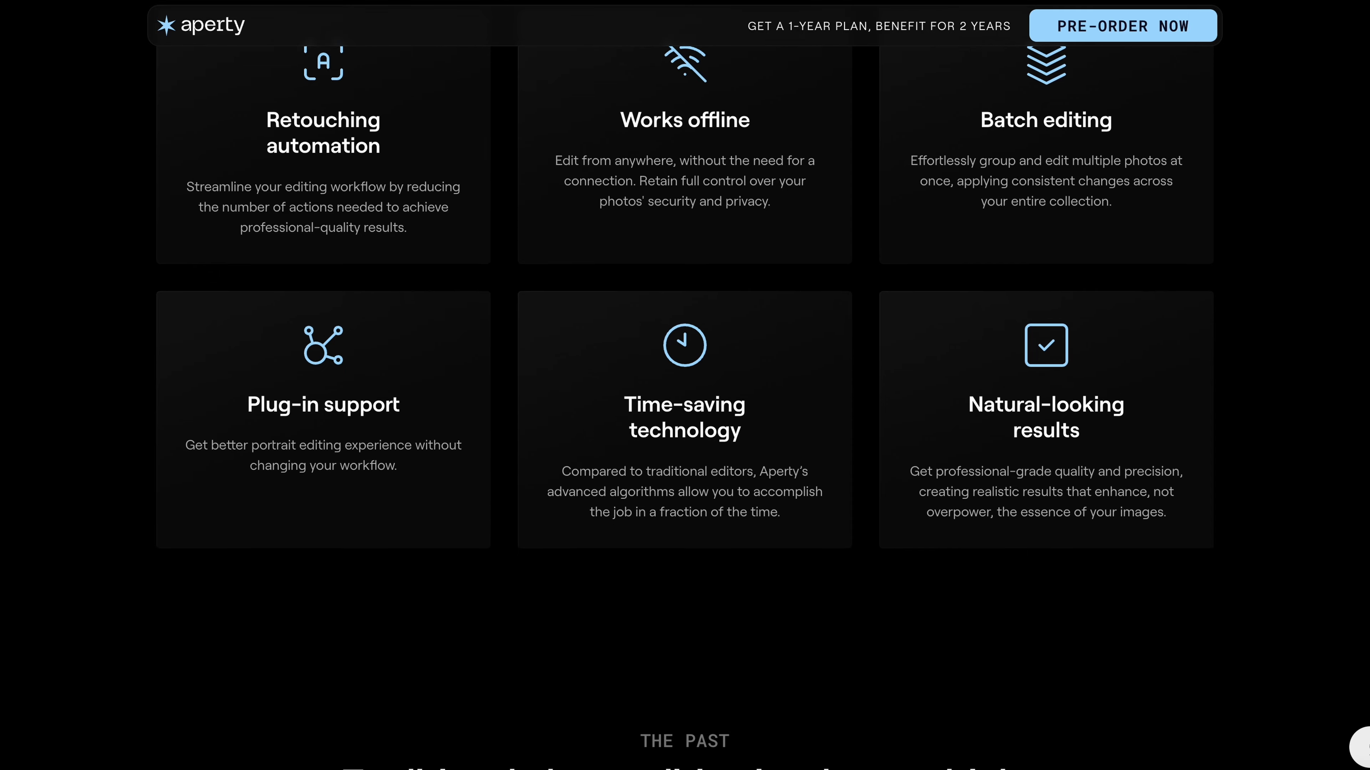
scroll(845, 298, down, 15)
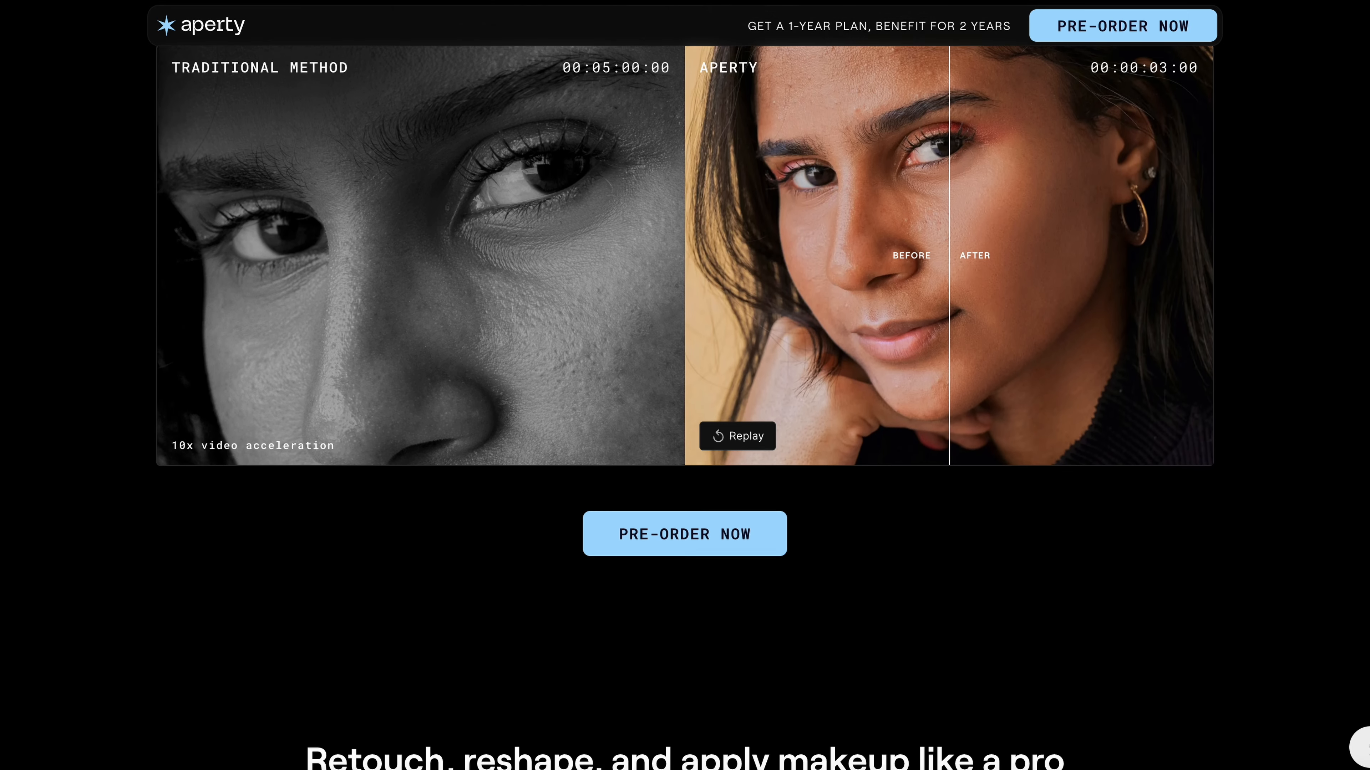
scroll(844, 298, down, 3)
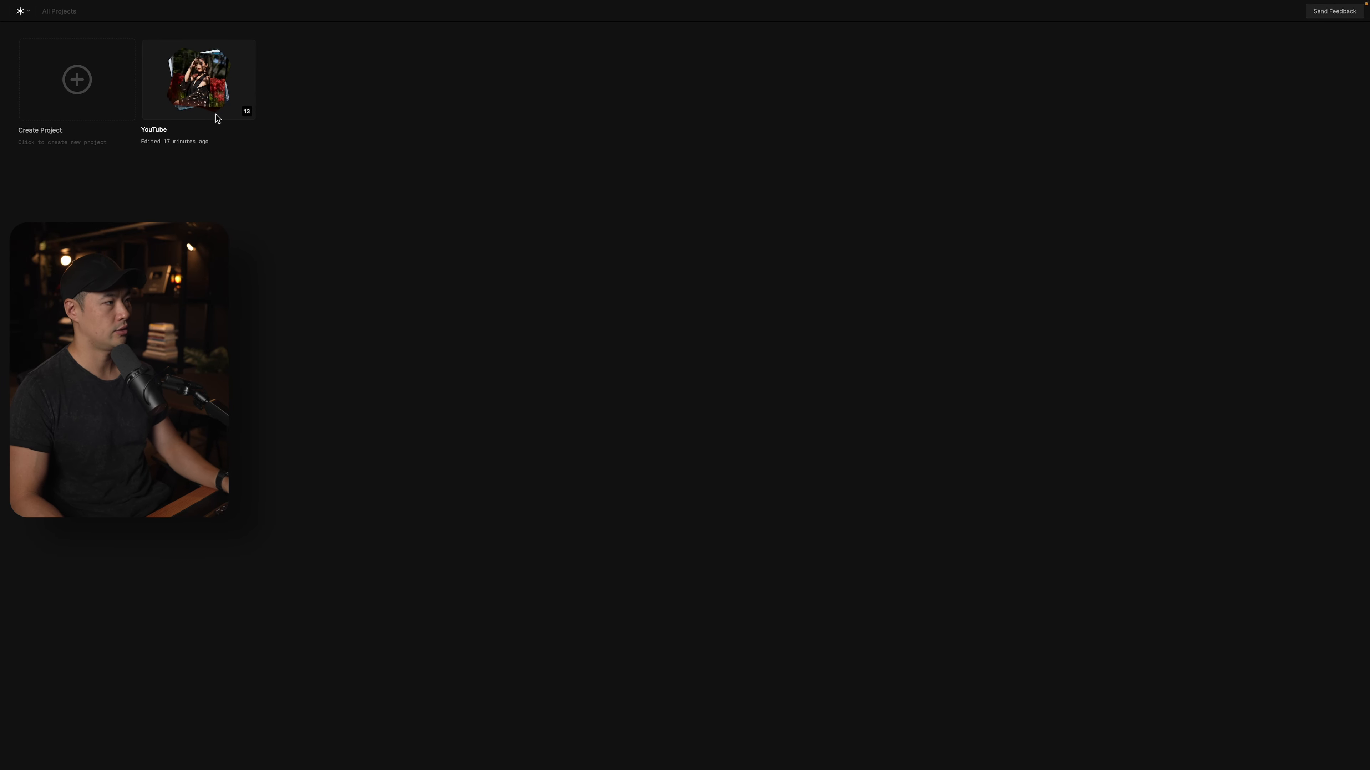
Open the YouTube project and bring up the Color presets for the portrait A1_05433.ARW.
click(196, 97)
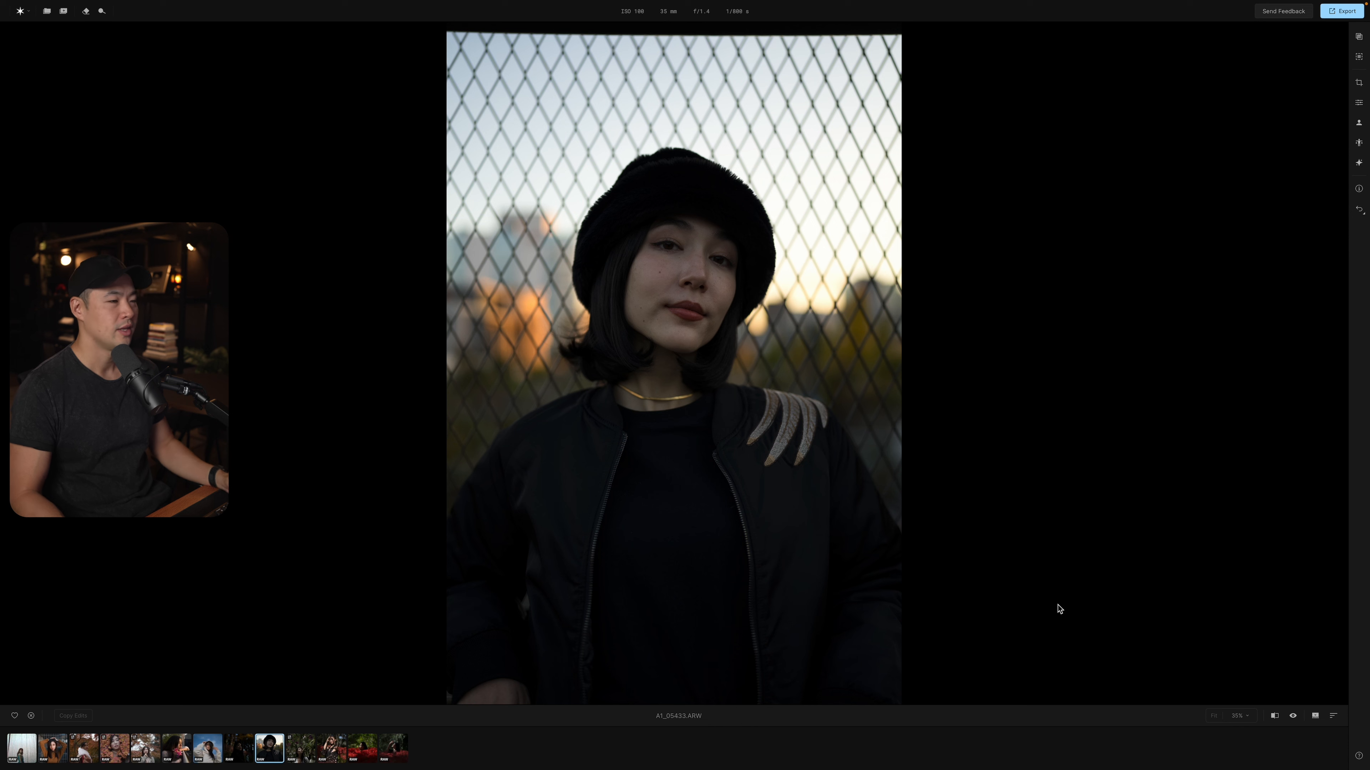
click(1359, 37)
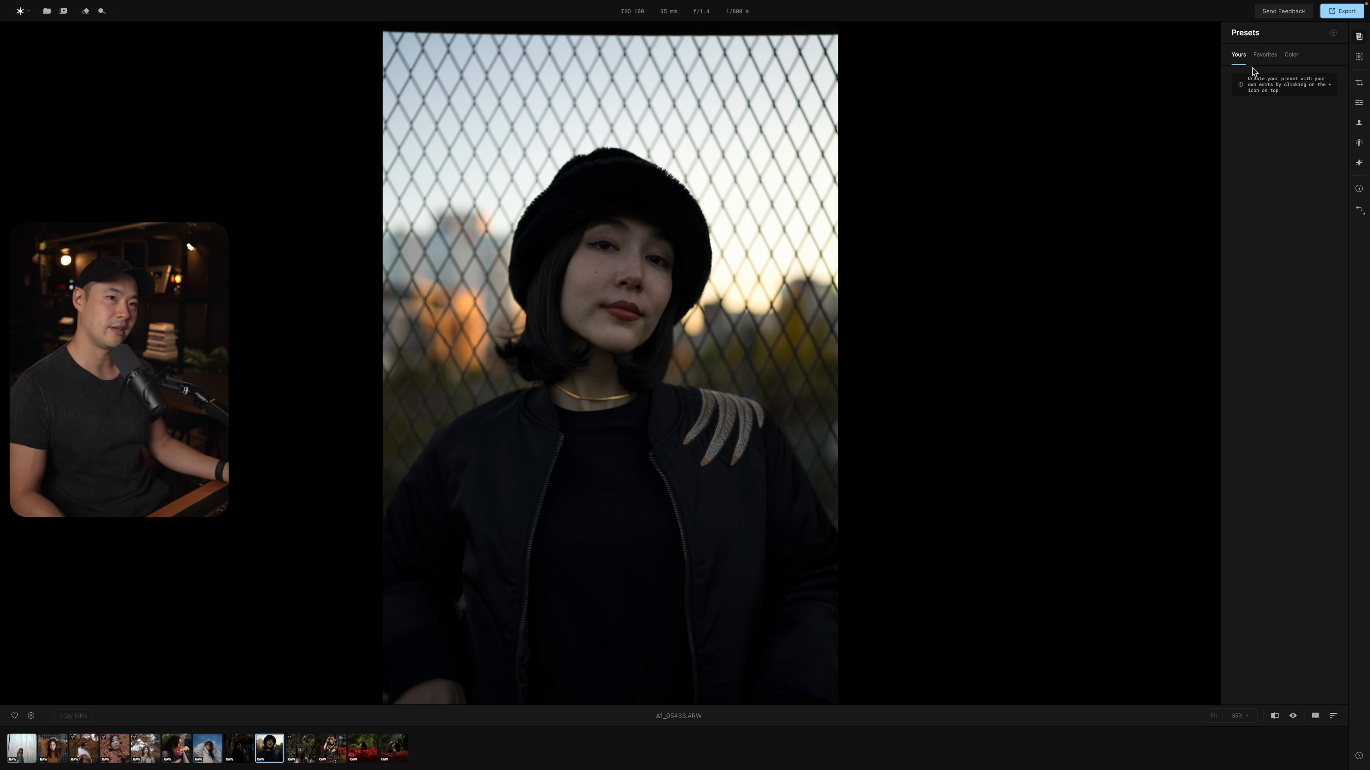
click(1265, 56)
click(1291, 56)
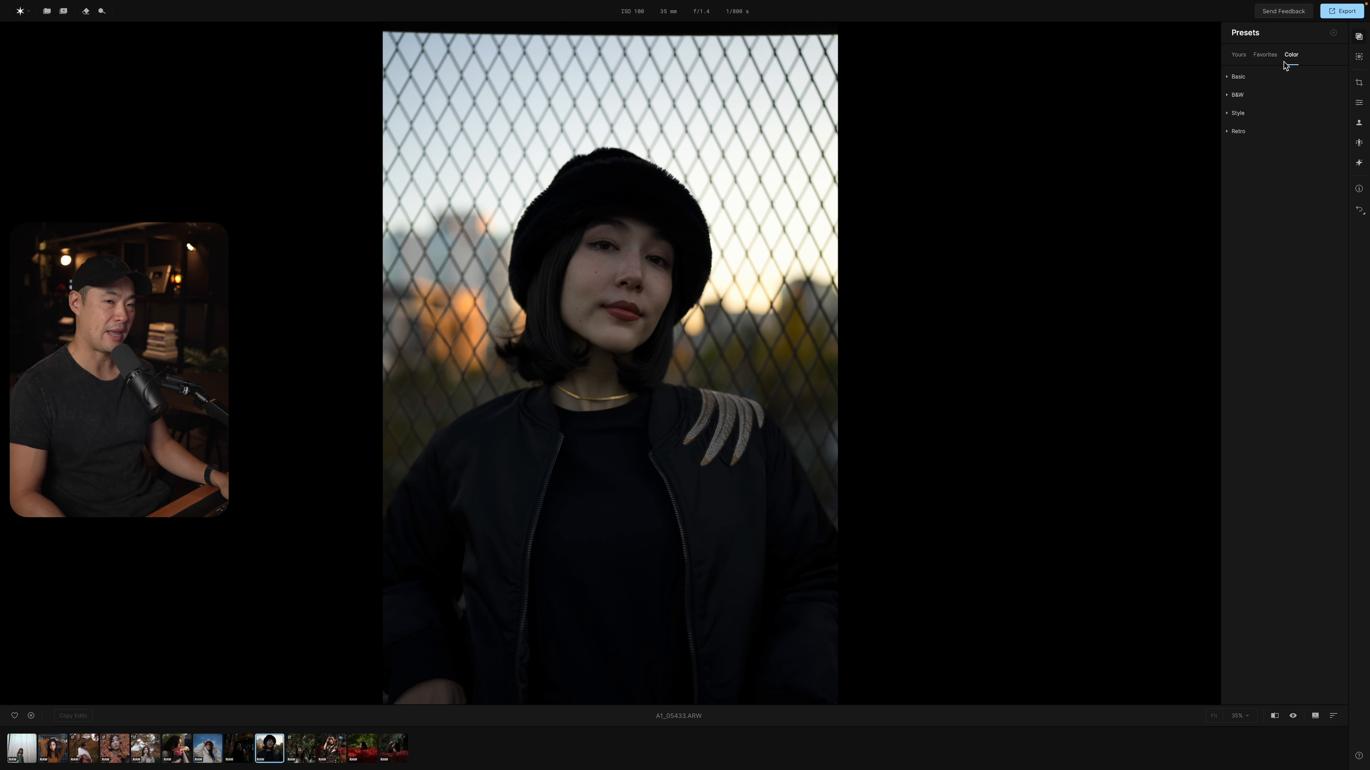
Try several Basic, B&W and Style color presets on the portrait, ending with Warm Grain at 100.
click(1227, 79)
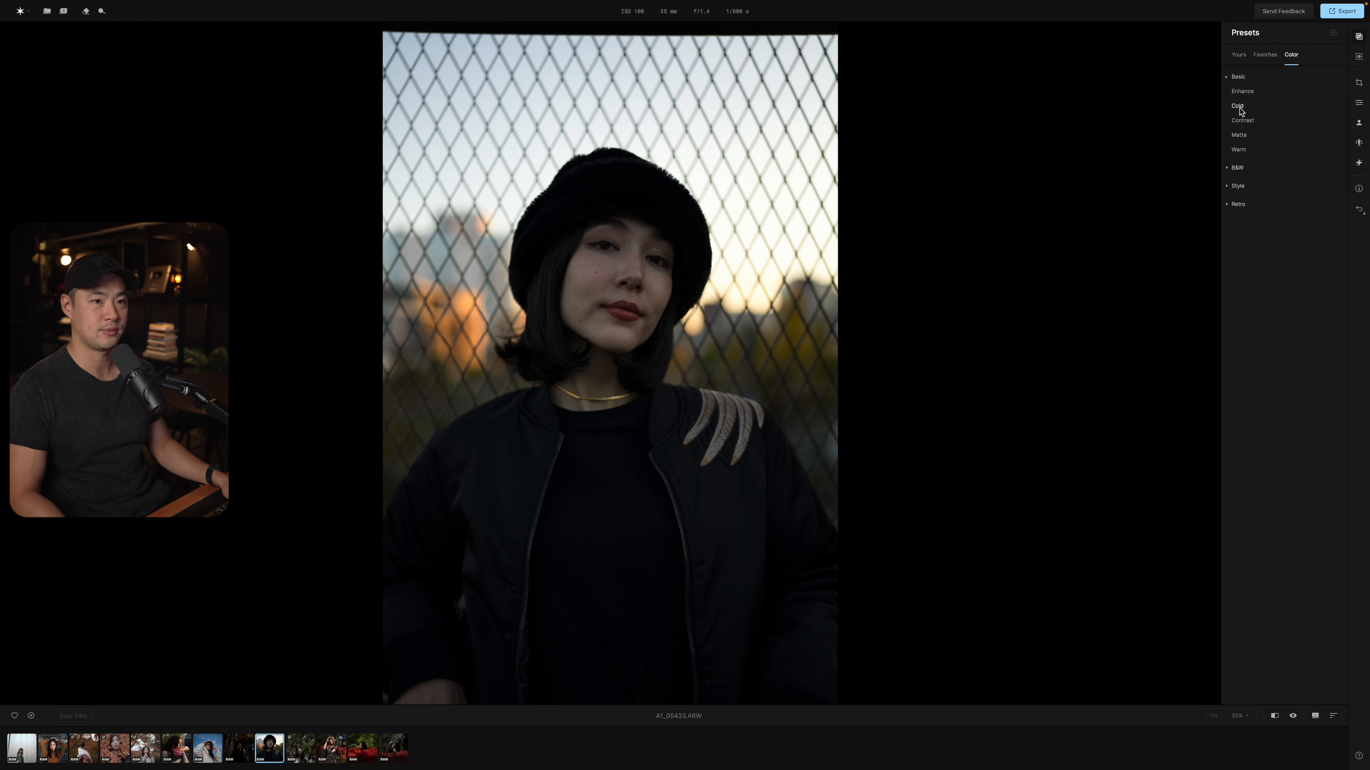
click(1243, 122)
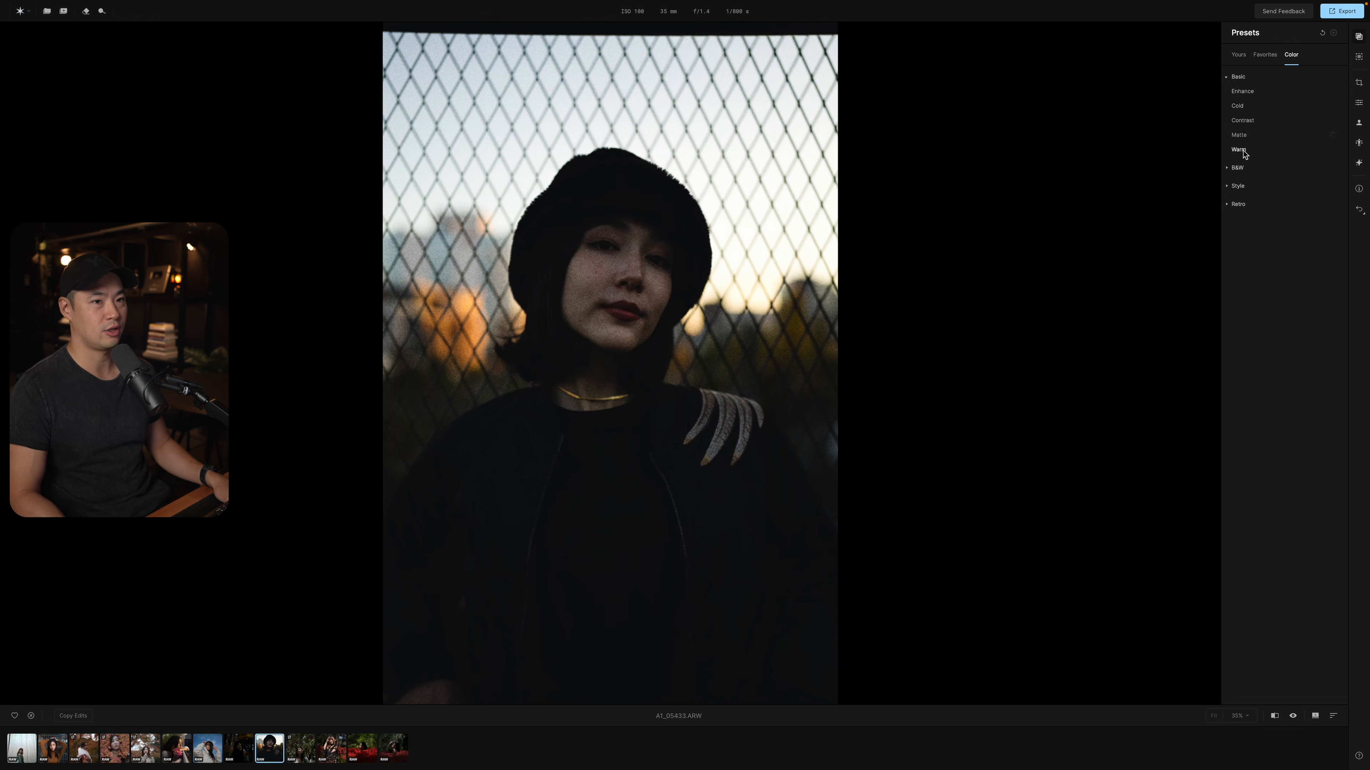
click(1238, 169)
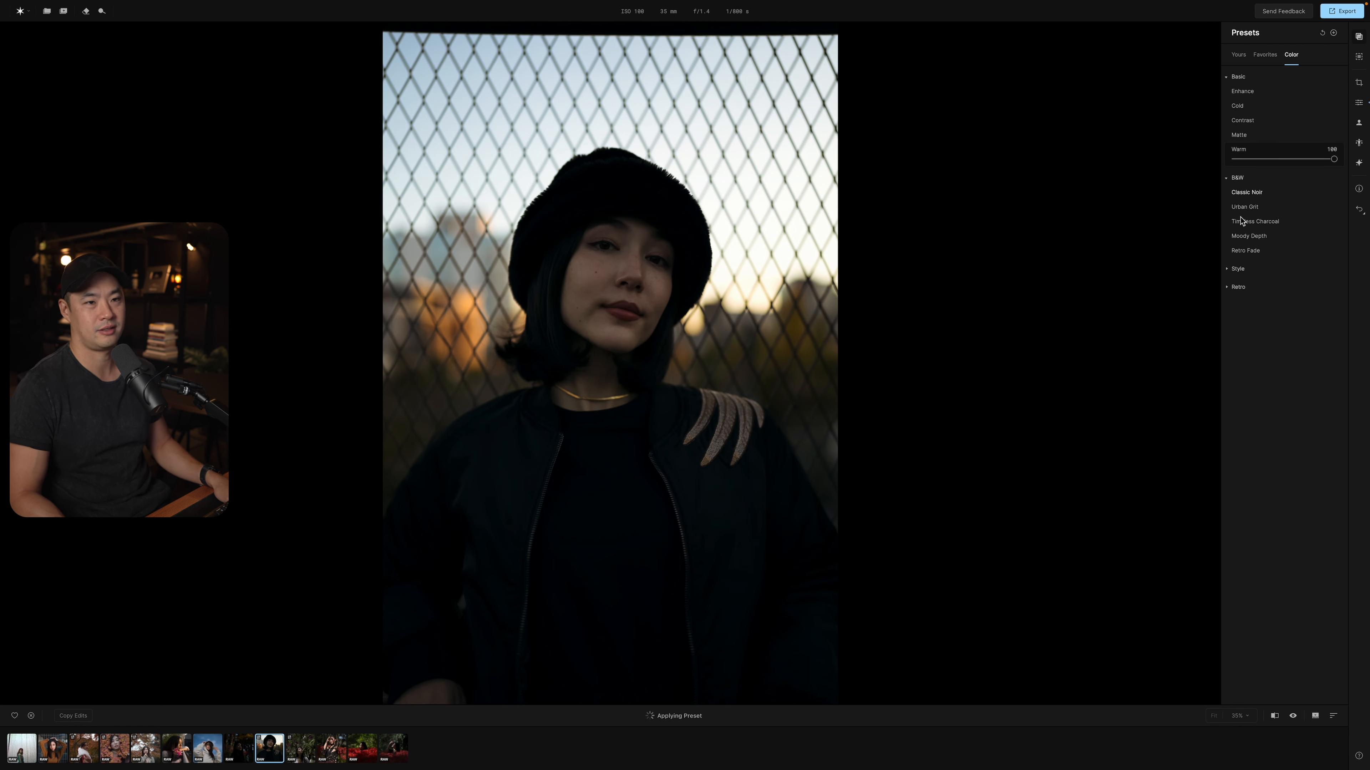
click(1244, 240)
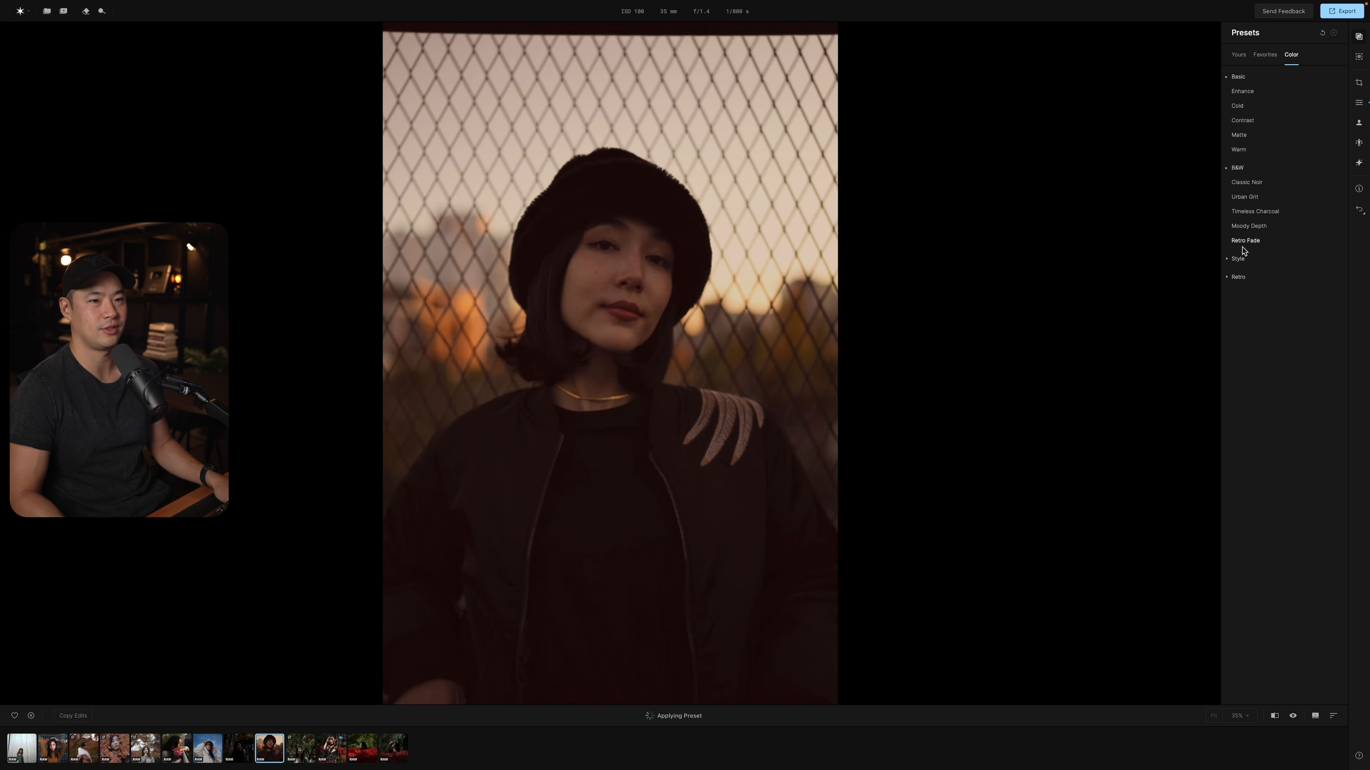
click(1247, 271)
click(1249, 341)
click(1246, 302)
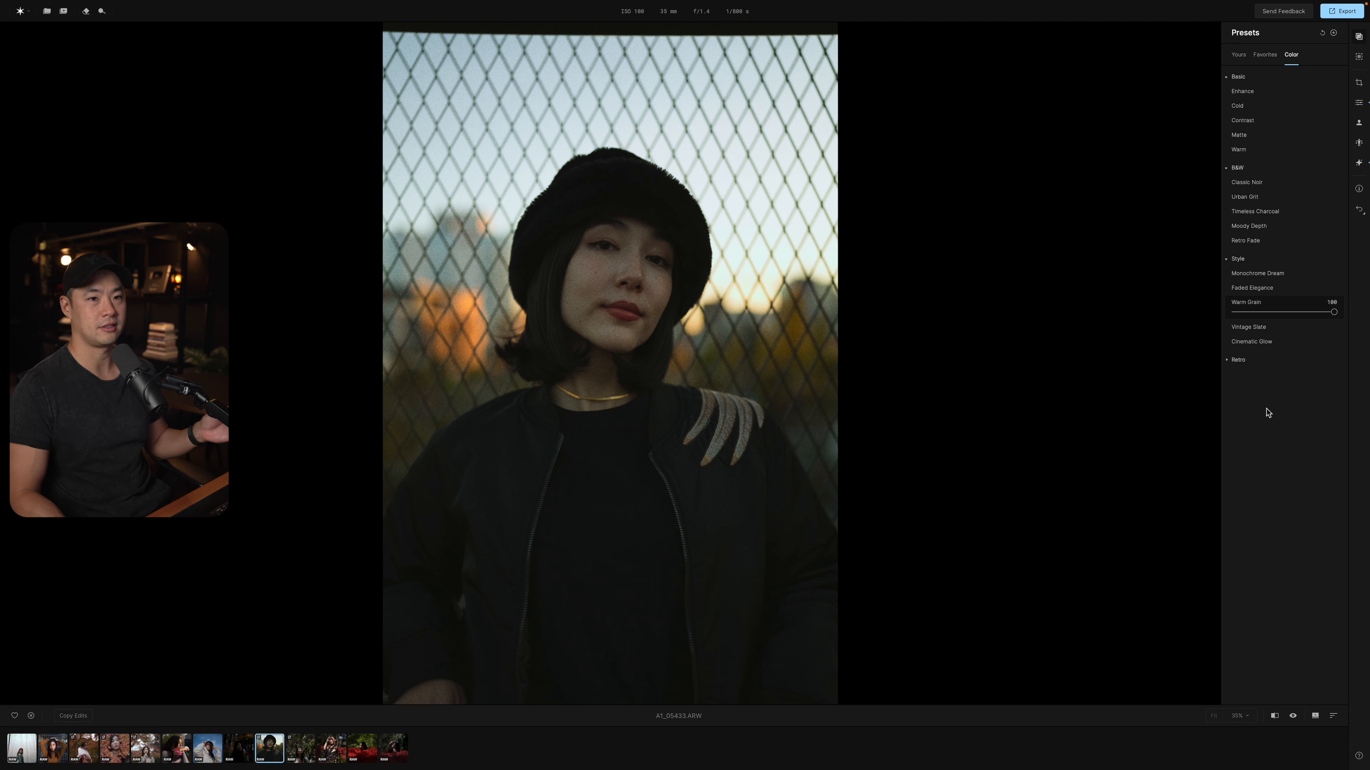
Look over the masking options and the crop, optics and transform settings for the portrait.
click(1359, 56)
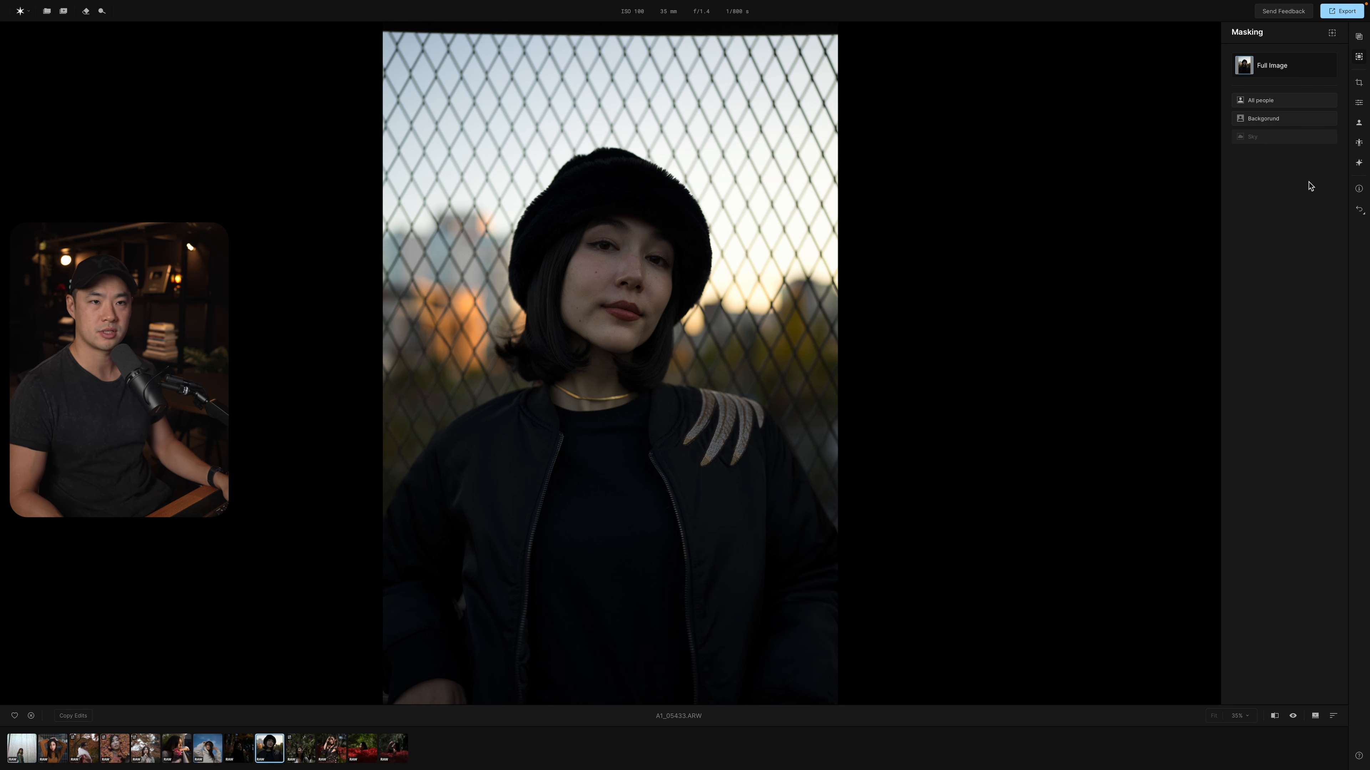
click(1359, 83)
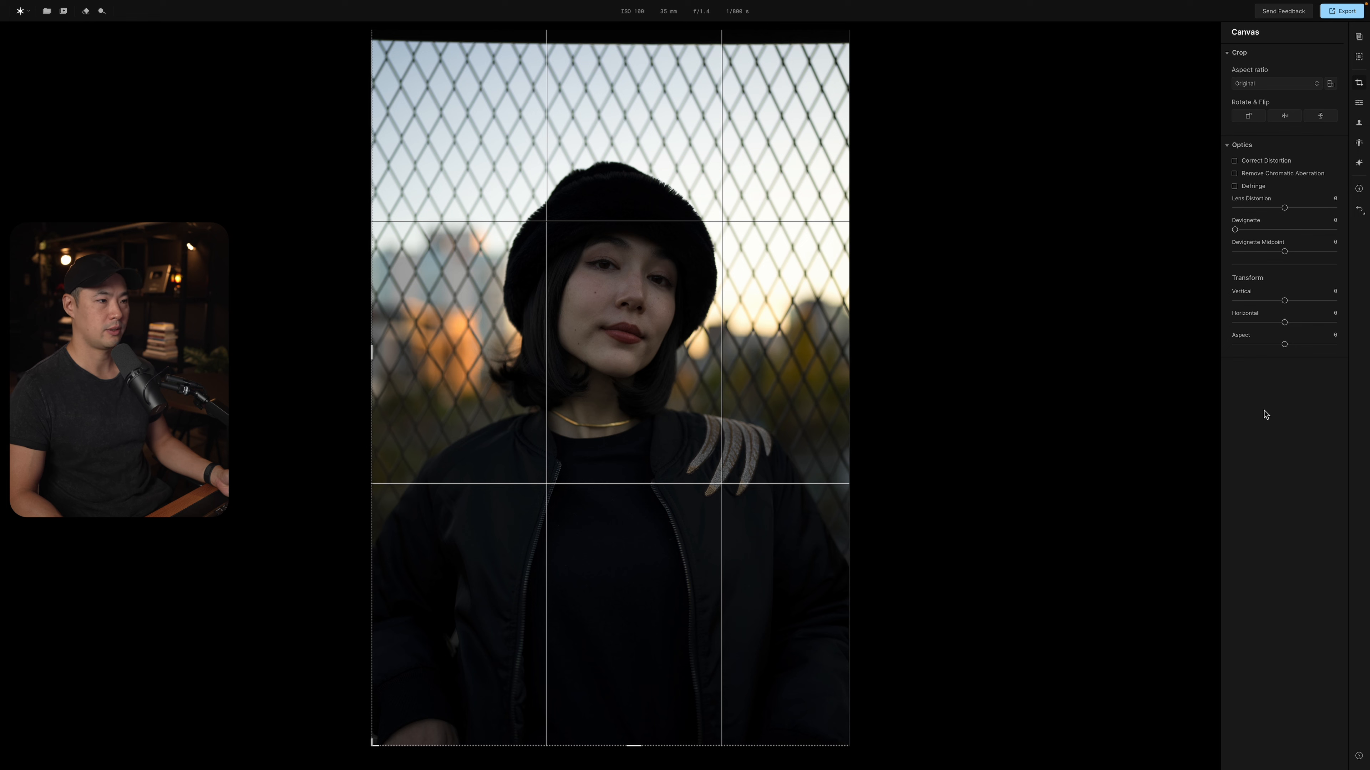
Adjust the portrait's light with Exposure 0.67, Highlights -67, Shadows 1 and Whites 42.
click(1358, 104)
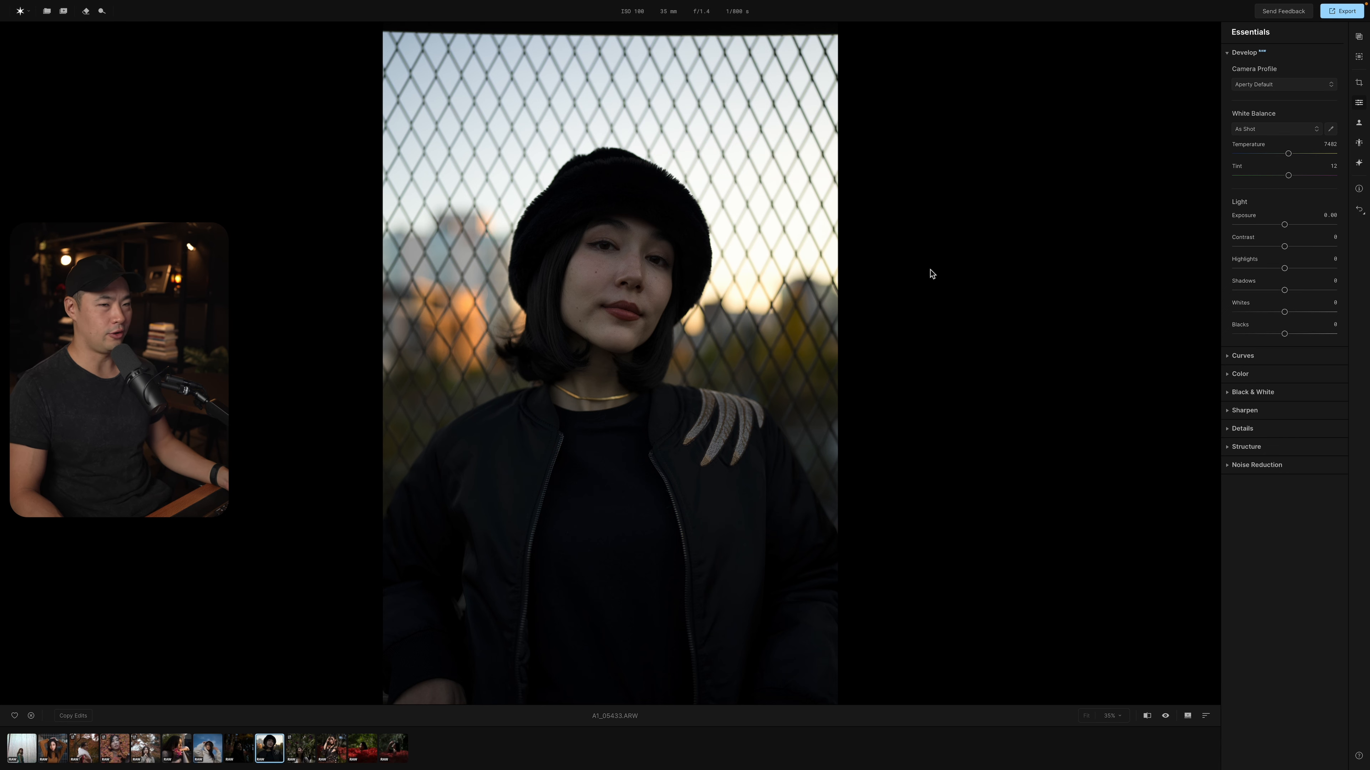
click(1284, 225)
drag(1284, 229, 1284, 290)
click(1285, 290)
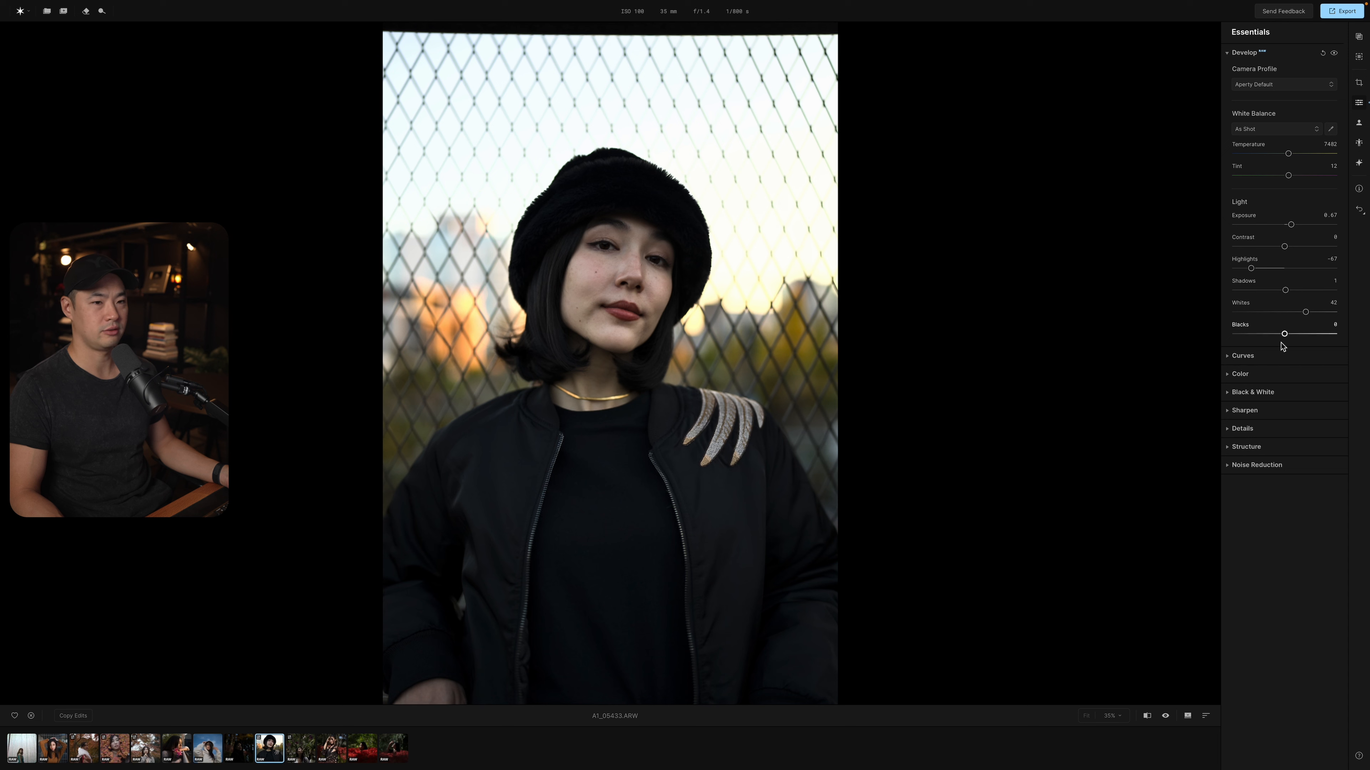
Shape the portrait's tone curve into a gentle S with one point in the shadows and one in the highlights.
click(1243, 355)
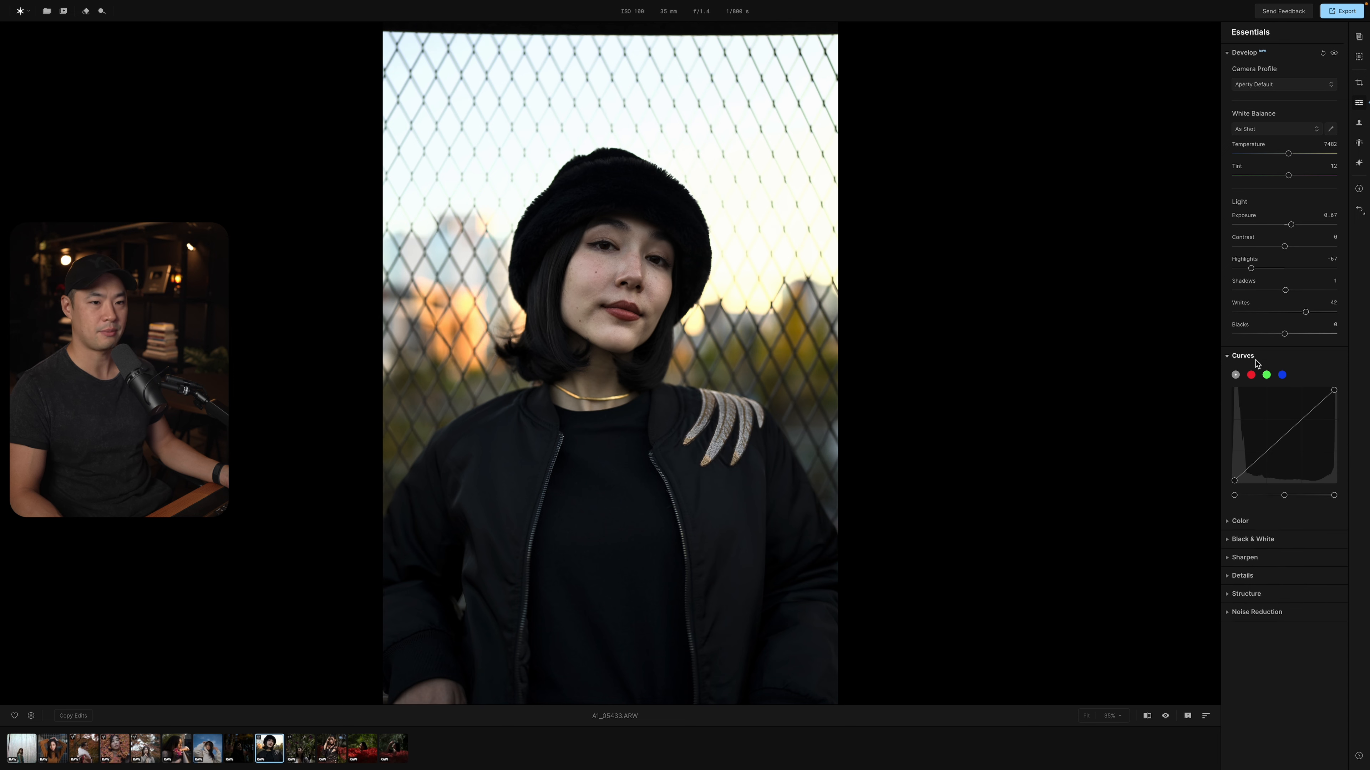
click(1265, 450)
drag(1266, 451, 1266, 455)
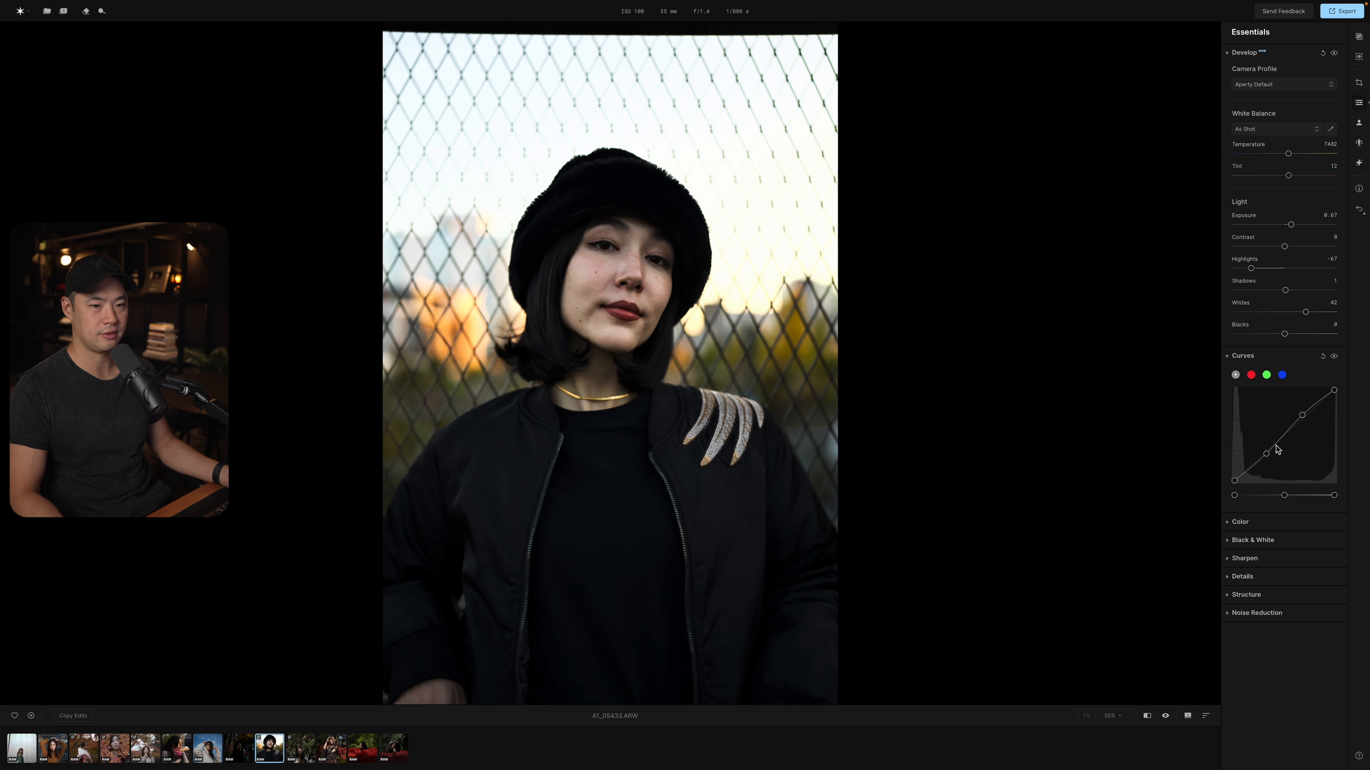
drag(1304, 418, 1305, 420)
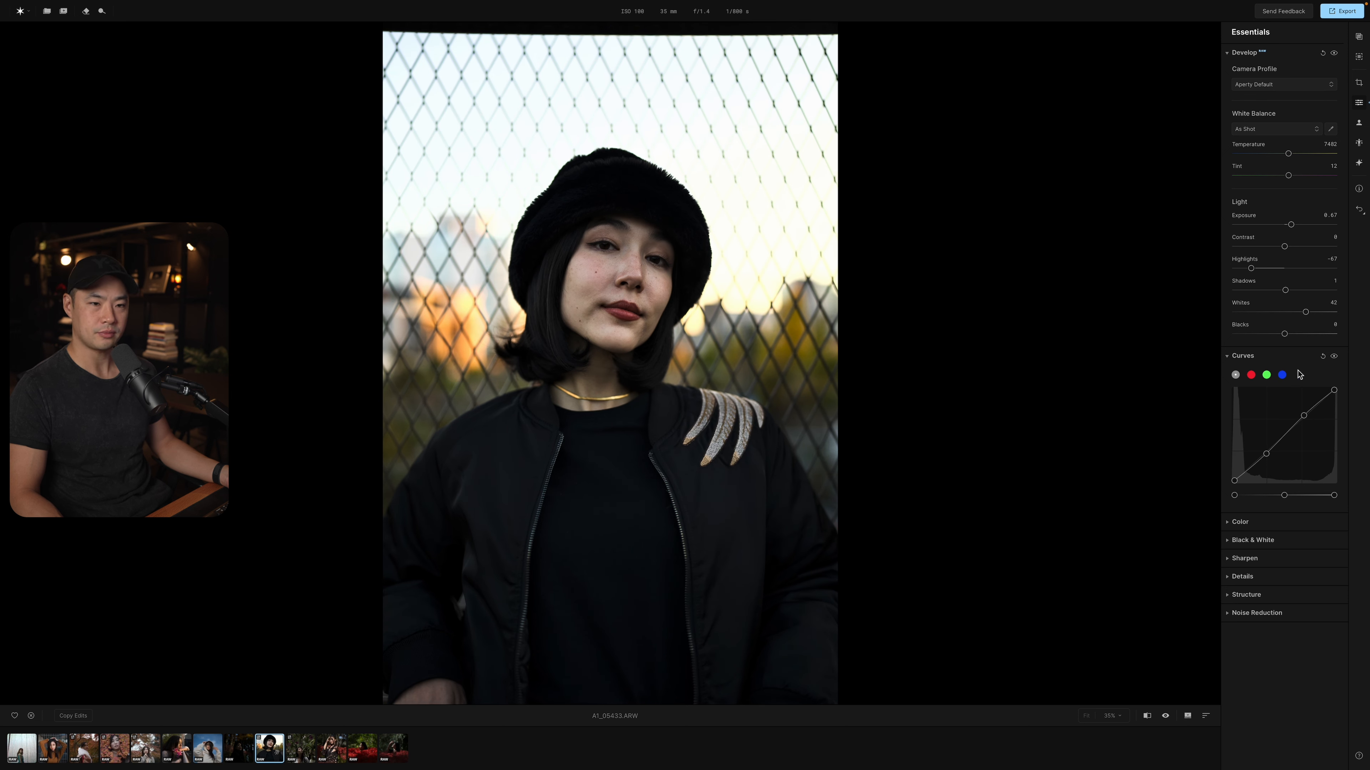
Show the Color adjustments and try converting the portrait to black and white, resetting the conversion.
click(1257, 521)
scroll(1255, 566, down, 3)
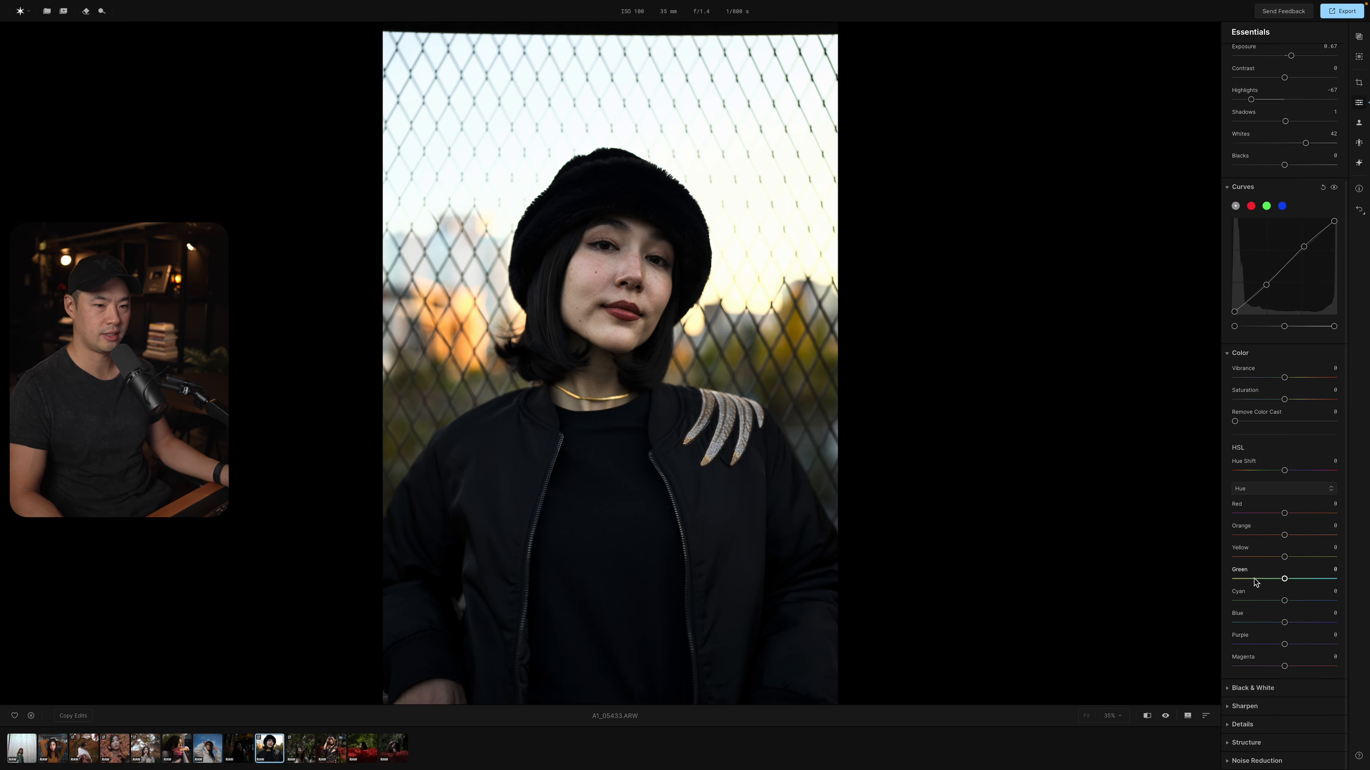
click(1264, 688)
scroll(1275, 673, down, 3)
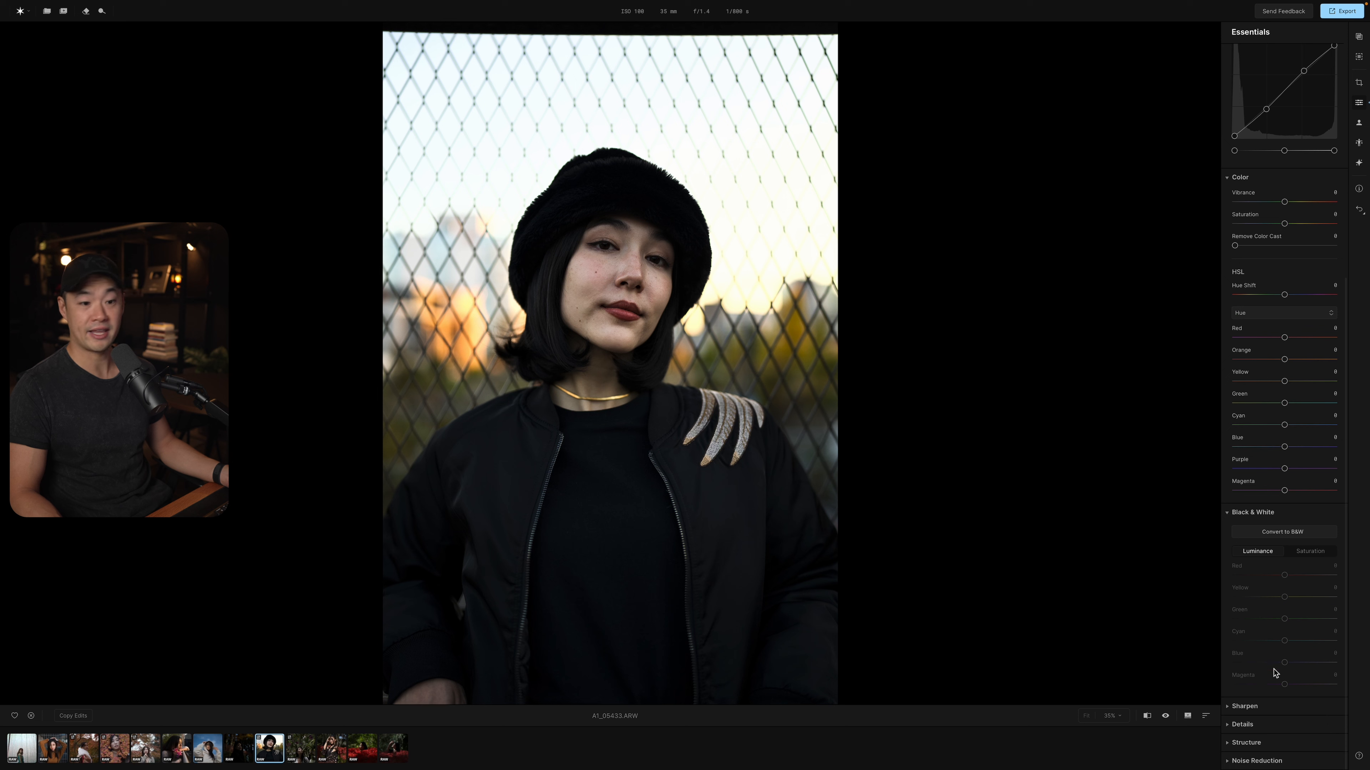
click(1282, 535)
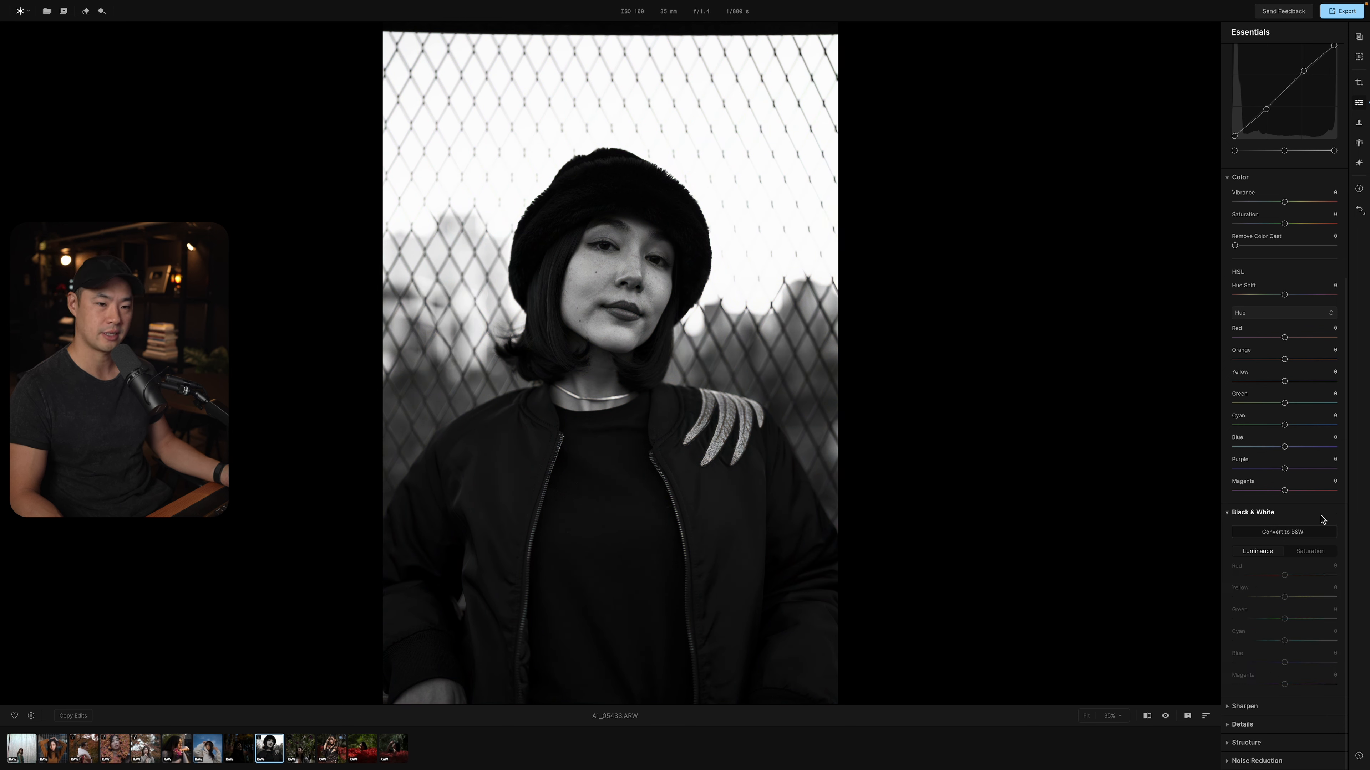
click(1323, 513)
click(1257, 512)
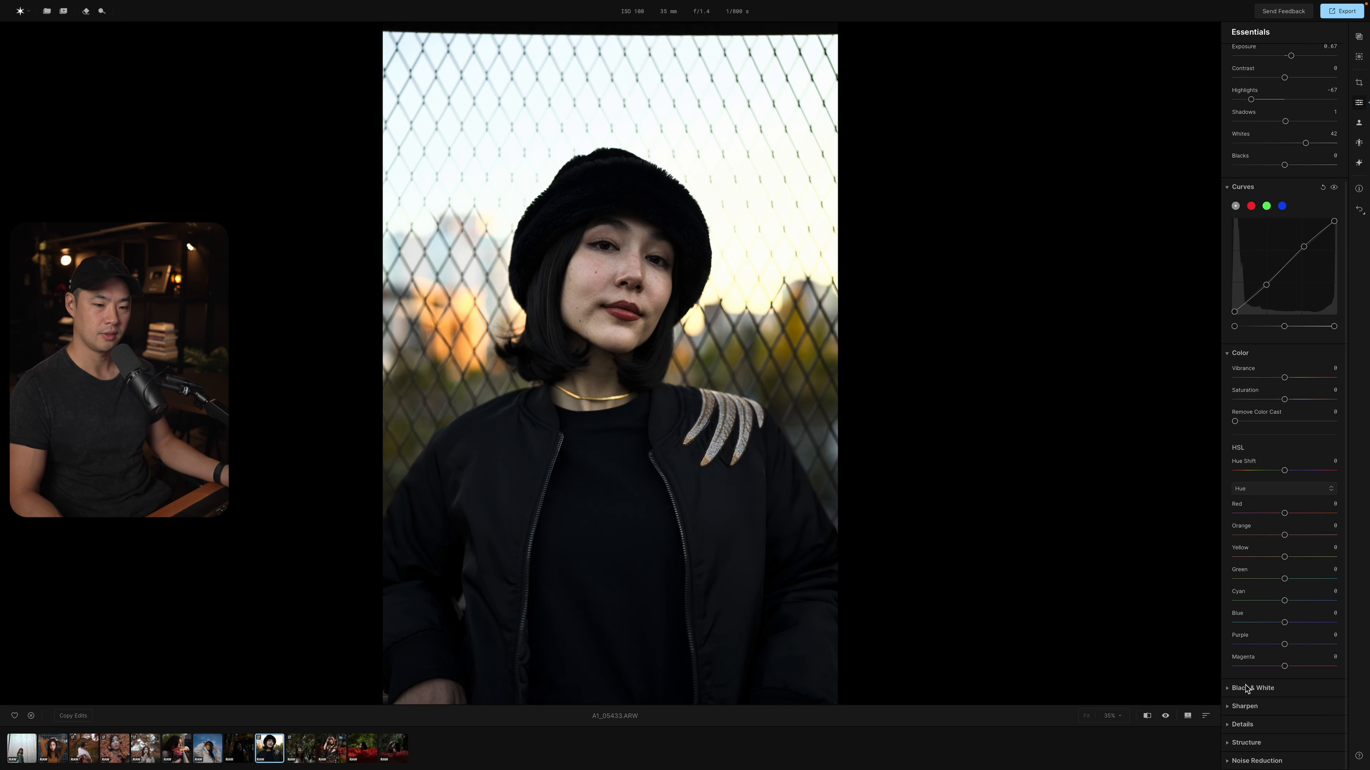
Look through the Sharpen, Details, Structure and Noise Reduction controls.
click(1244, 706)
scroll(1247, 711, down, 2)
click(1242, 724)
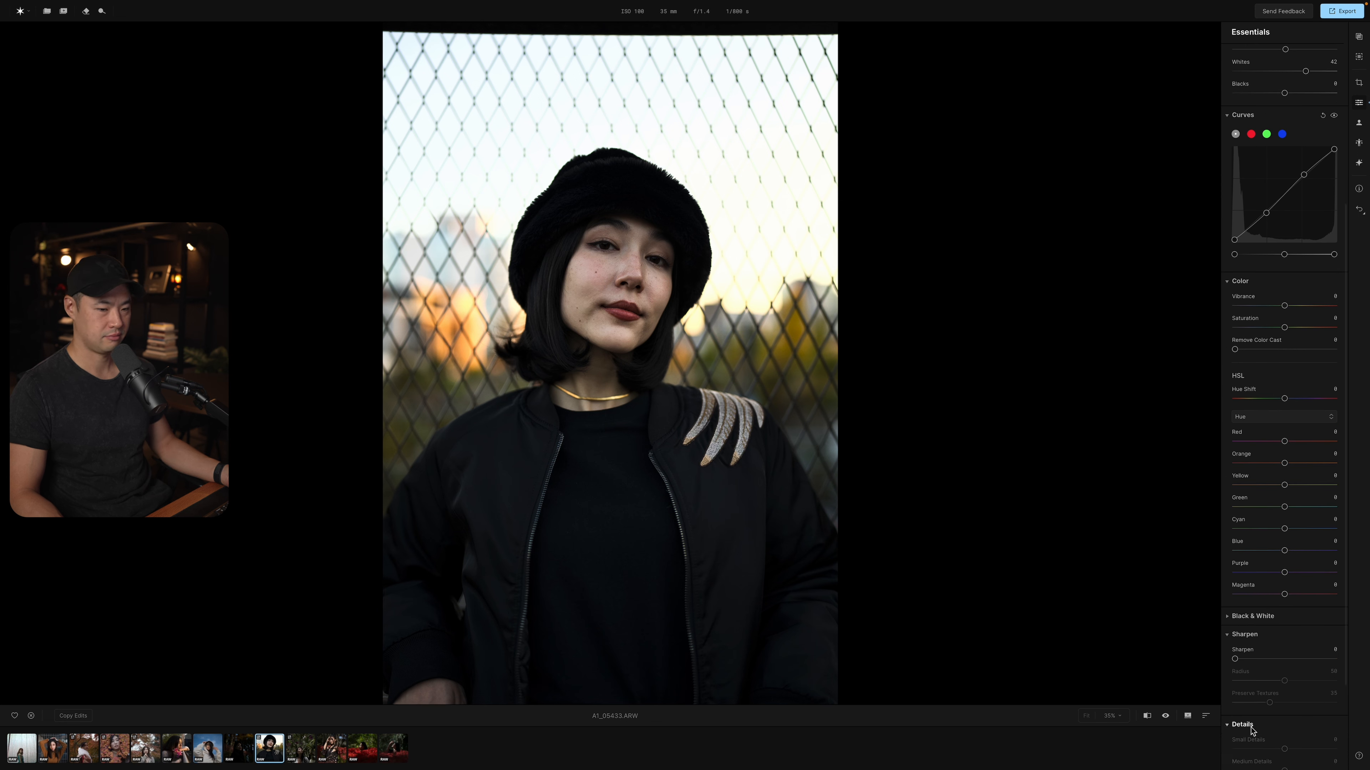
scroll(1251, 729, down, 3)
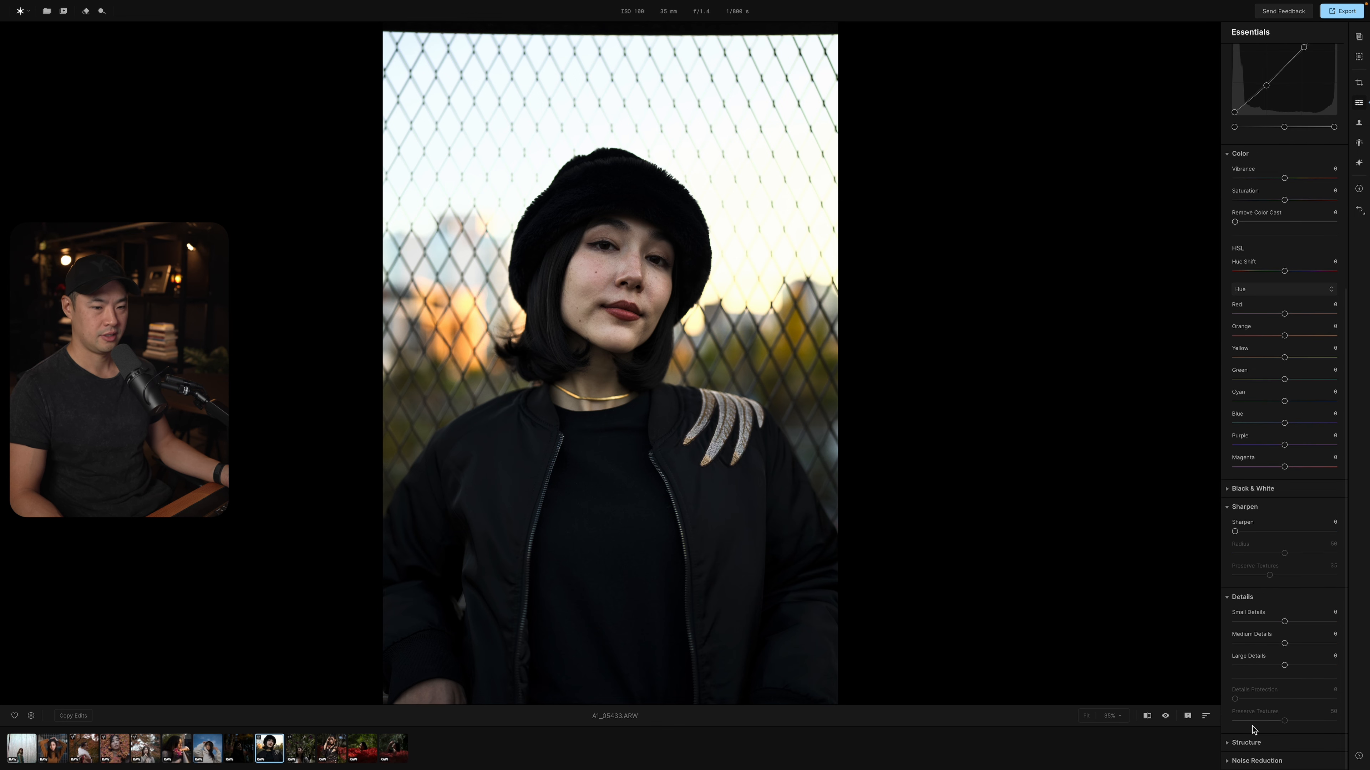
click(1256, 747)
scroll(1257, 749, down, 1)
click(1259, 758)
scroll(1261, 744, down, 2)
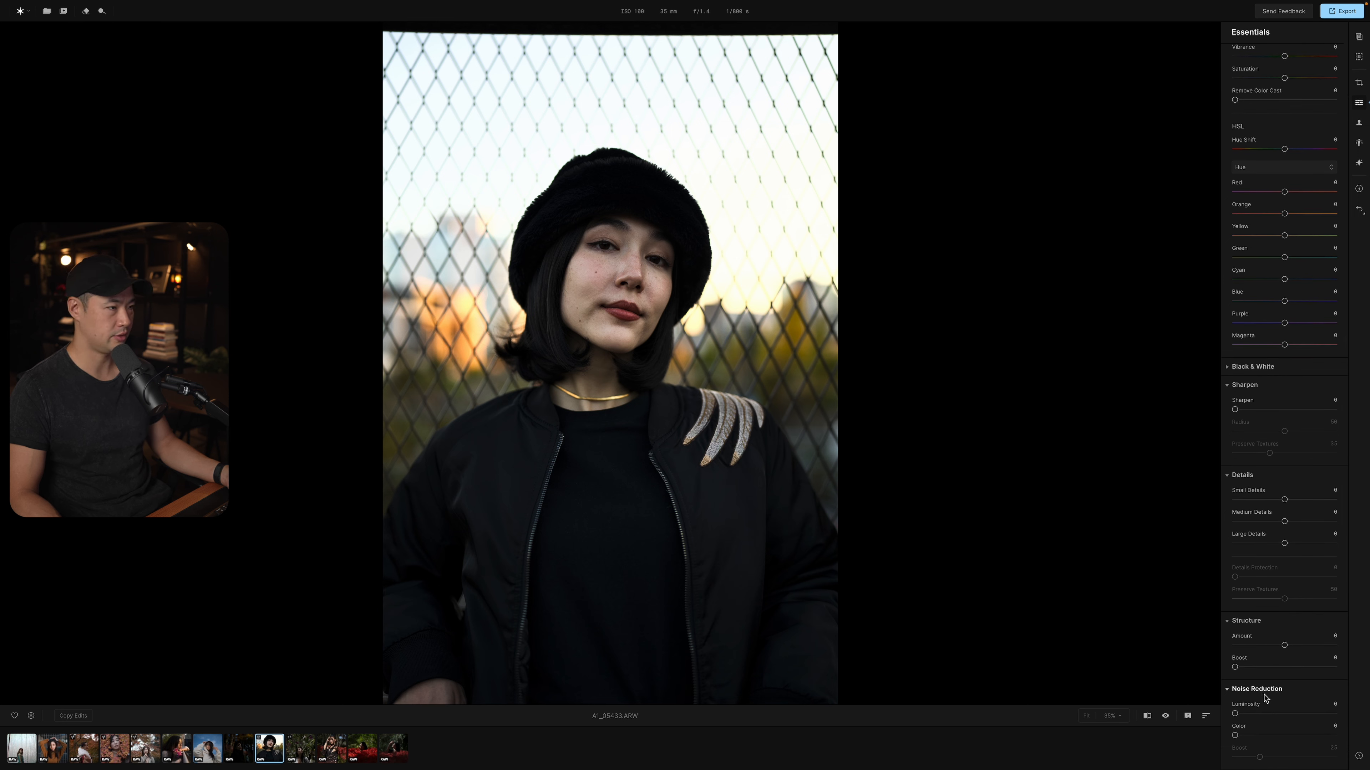
scroll(1273, 462, up, 3)
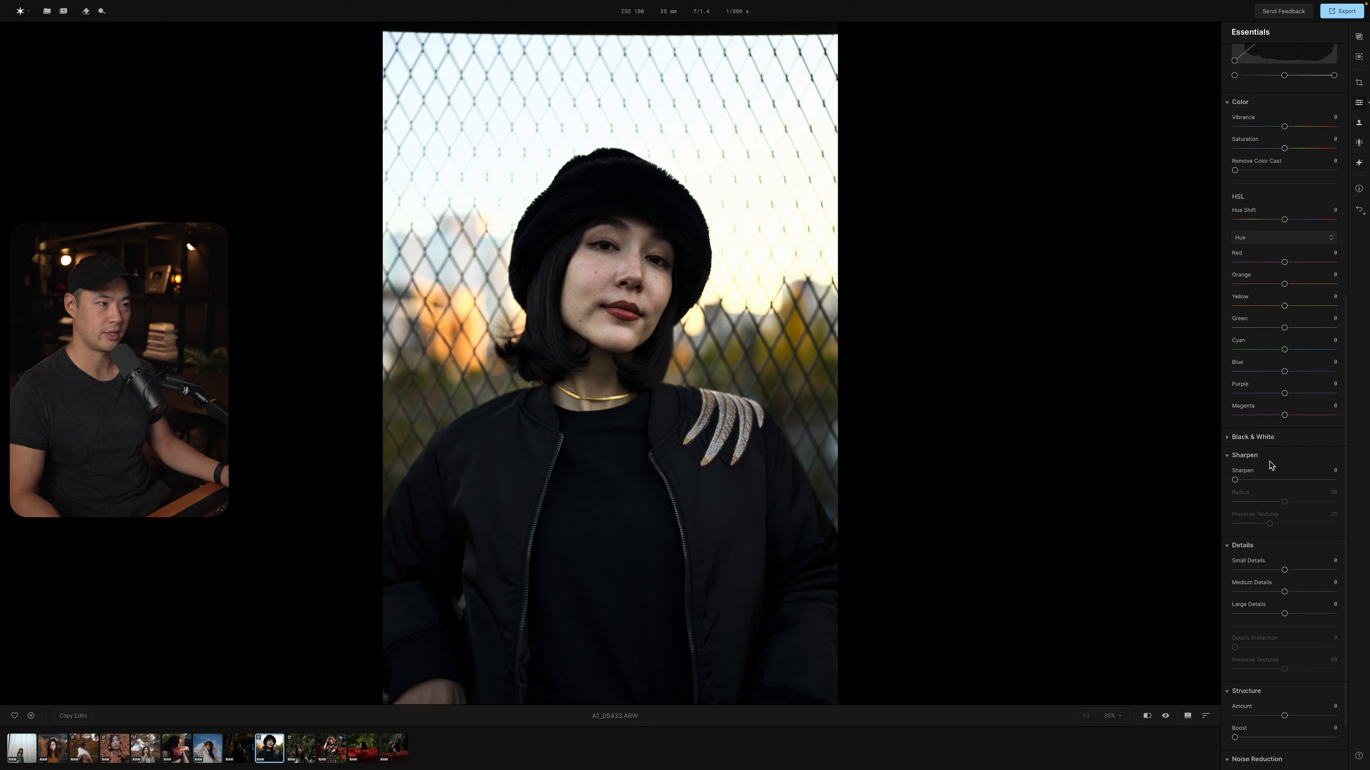
scroll(1277, 454, up, 3)
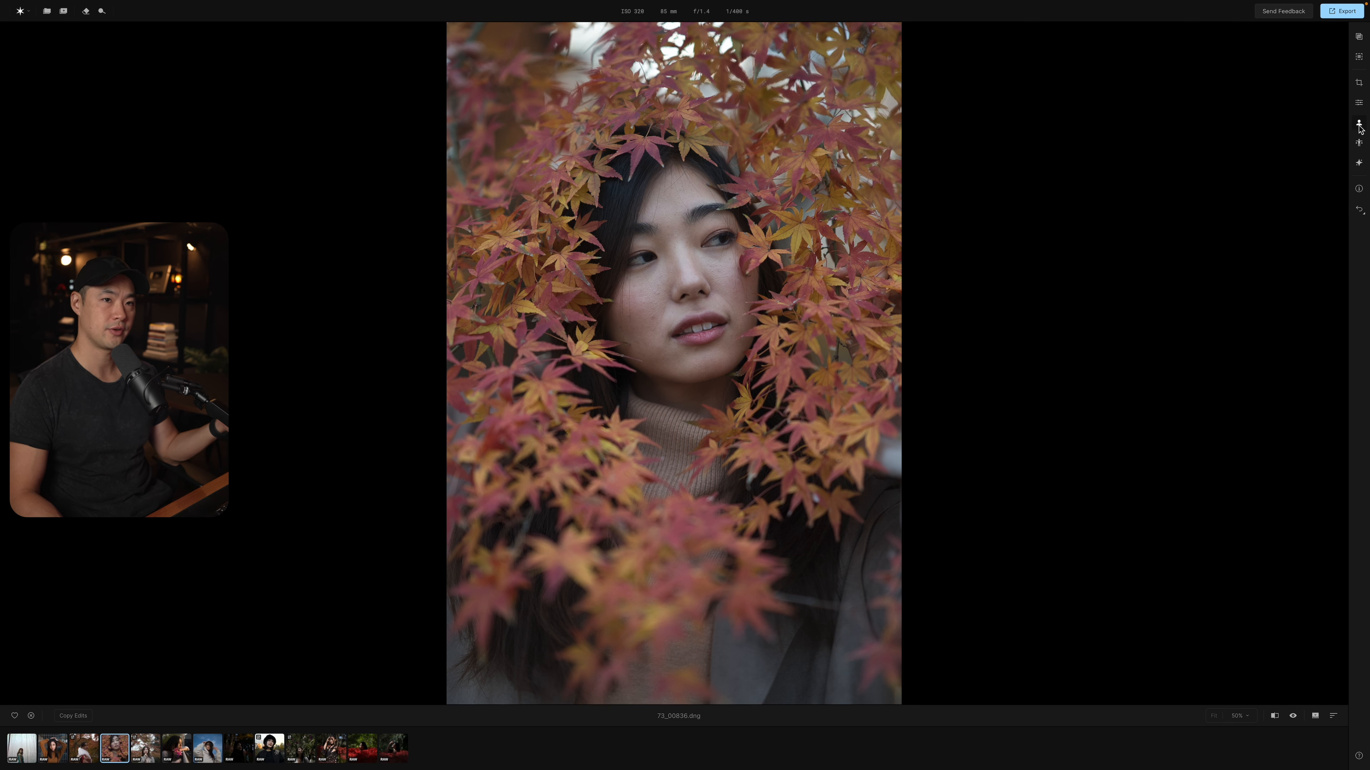
Retouch the skin in the maple-leaf portrait 73_00836.dng with Blemish Removal at 85 and its Details at 55.
click(1360, 127)
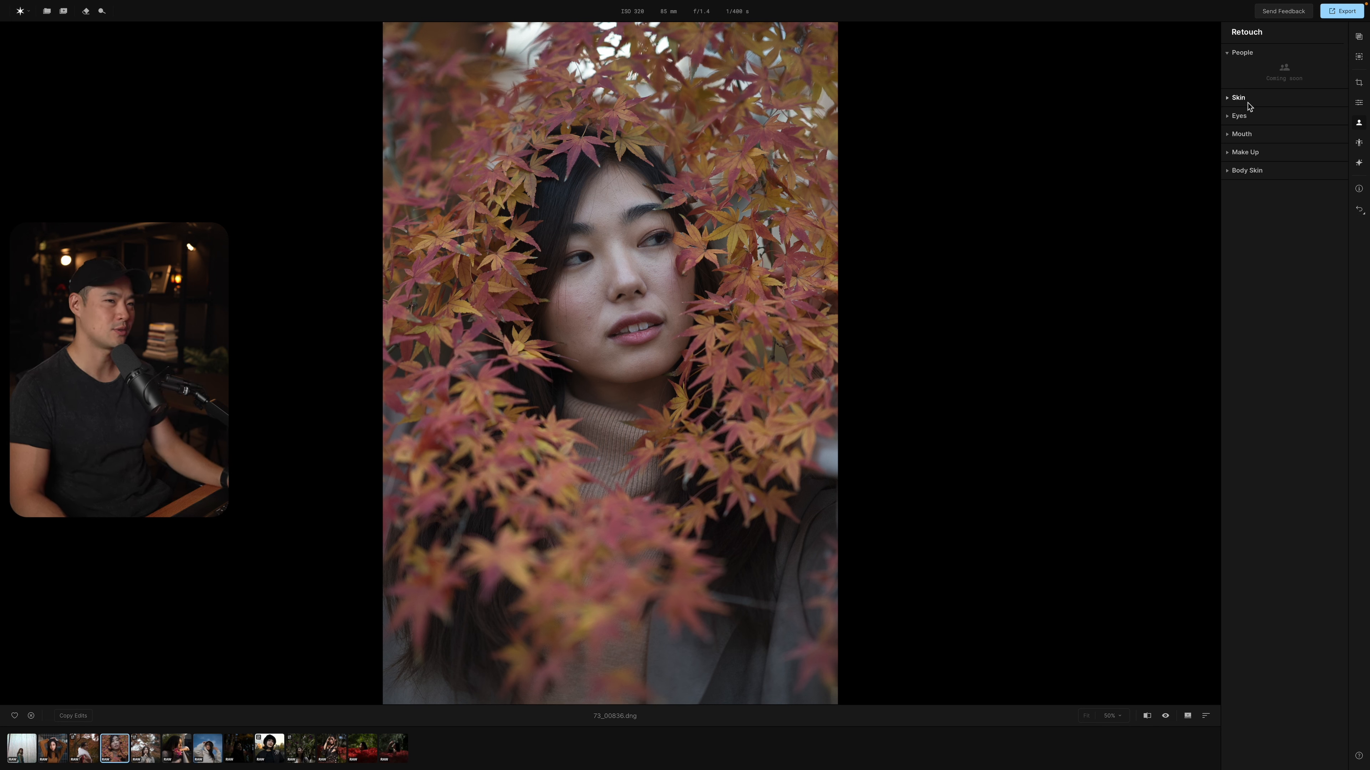
click(1237, 100)
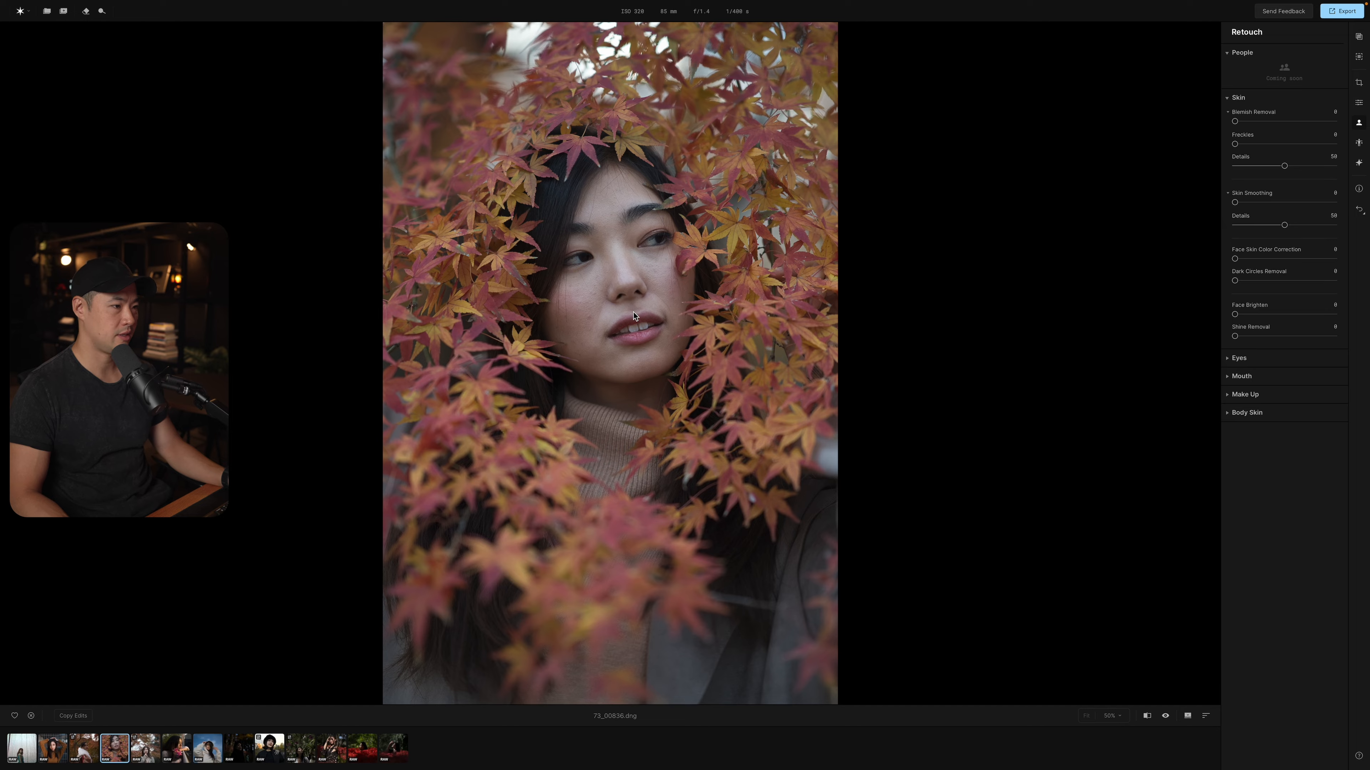
click(644, 313)
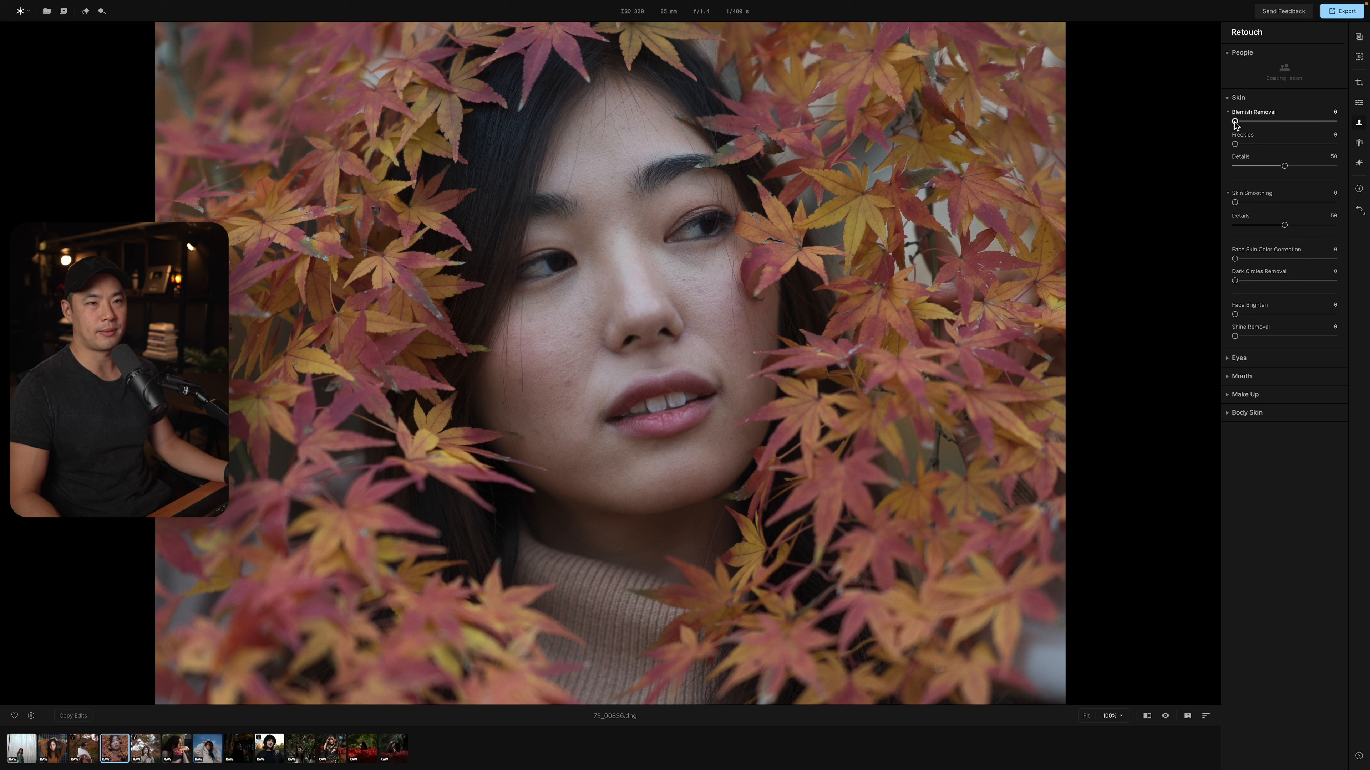
drag(1235, 122, 1317, 129)
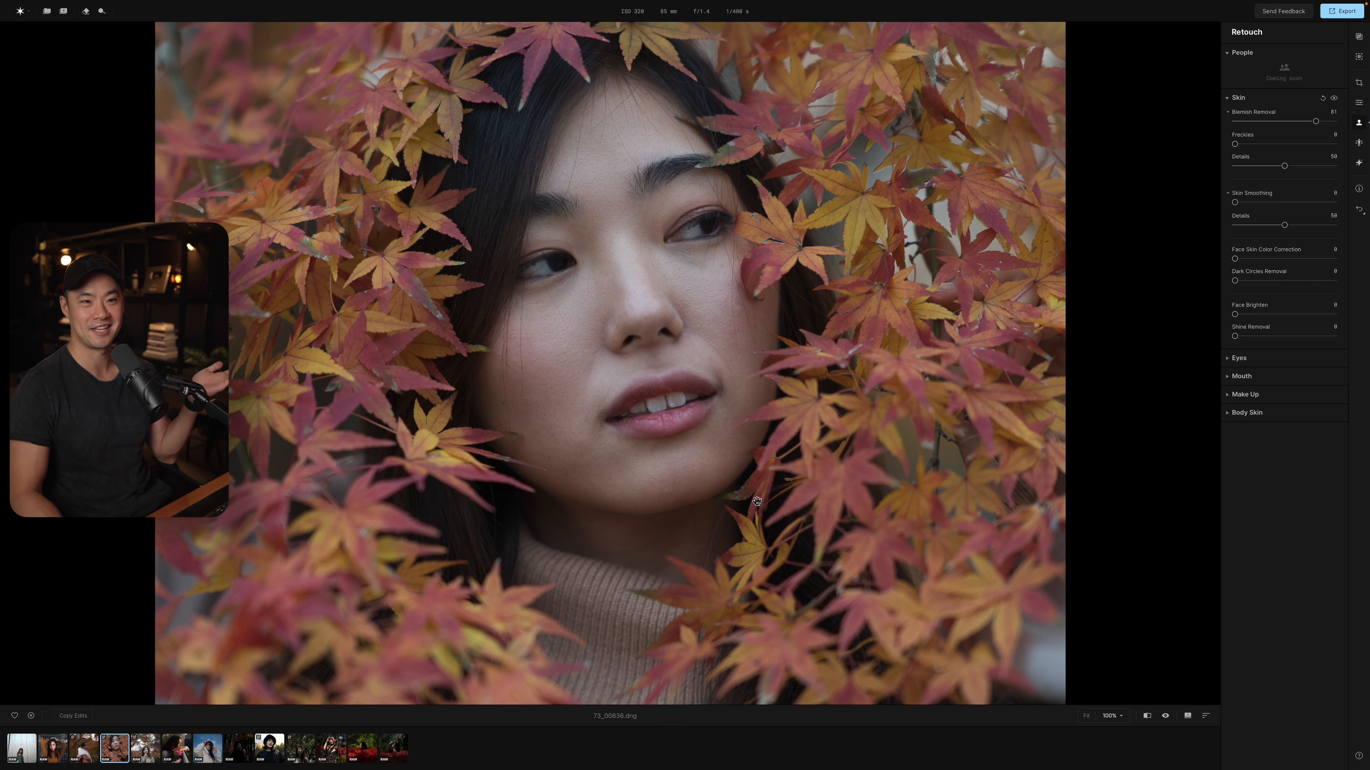
click(1334, 100)
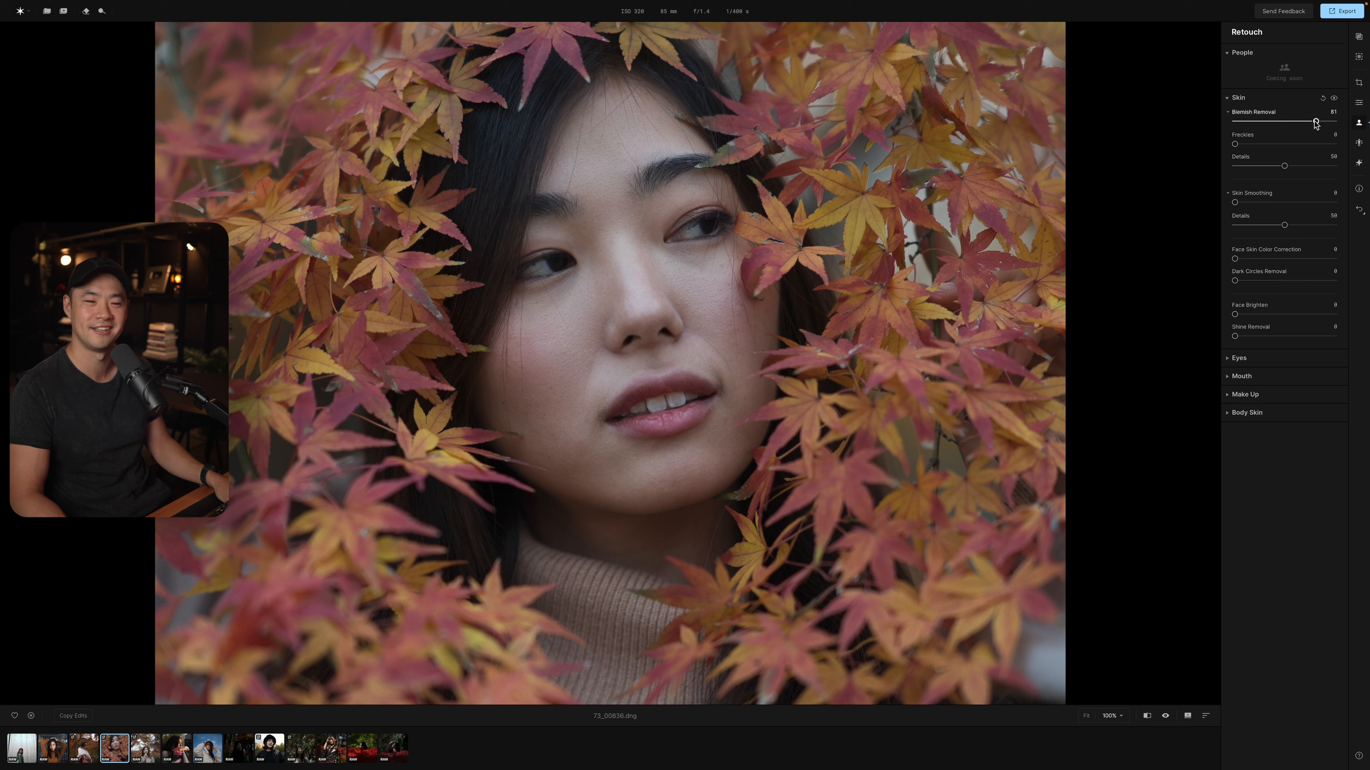
drag(1316, 124, 1318, 123)
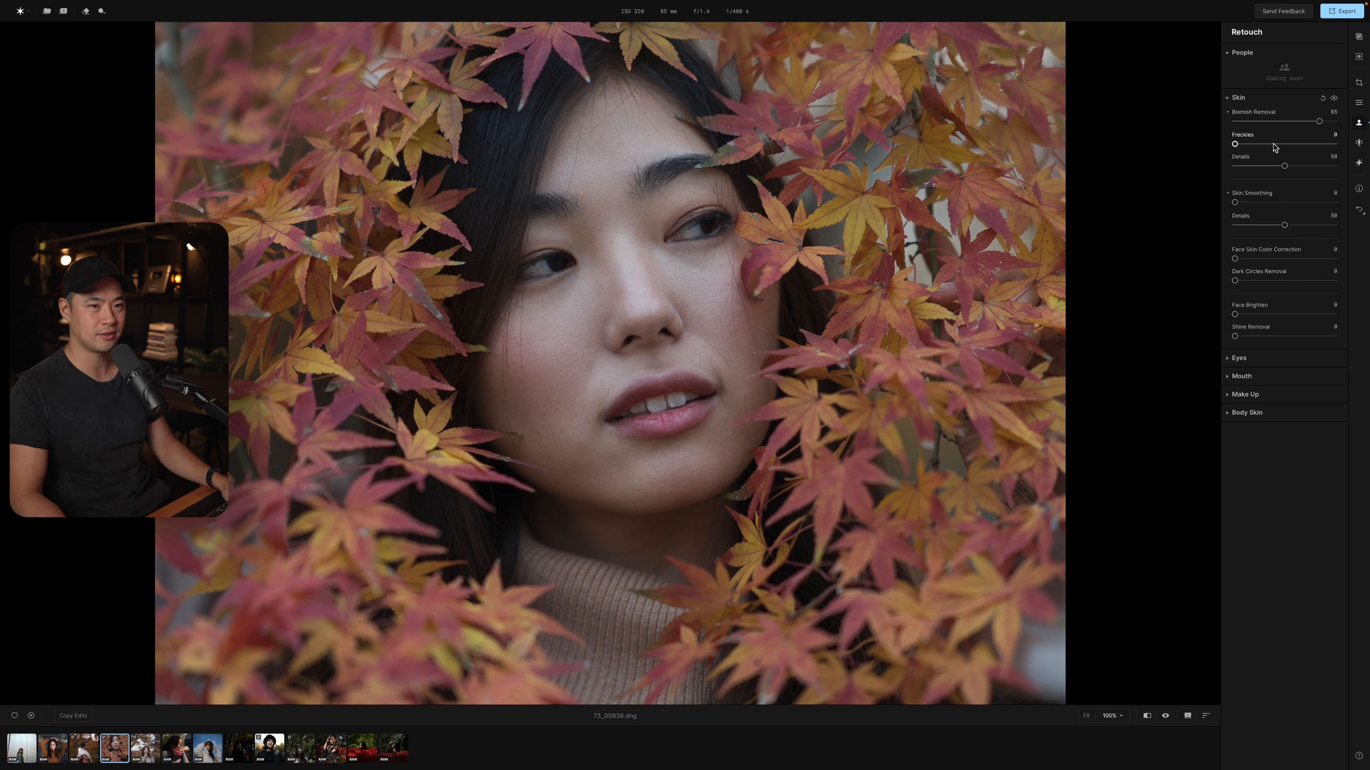
drag(1285, 166, 1290, 166)
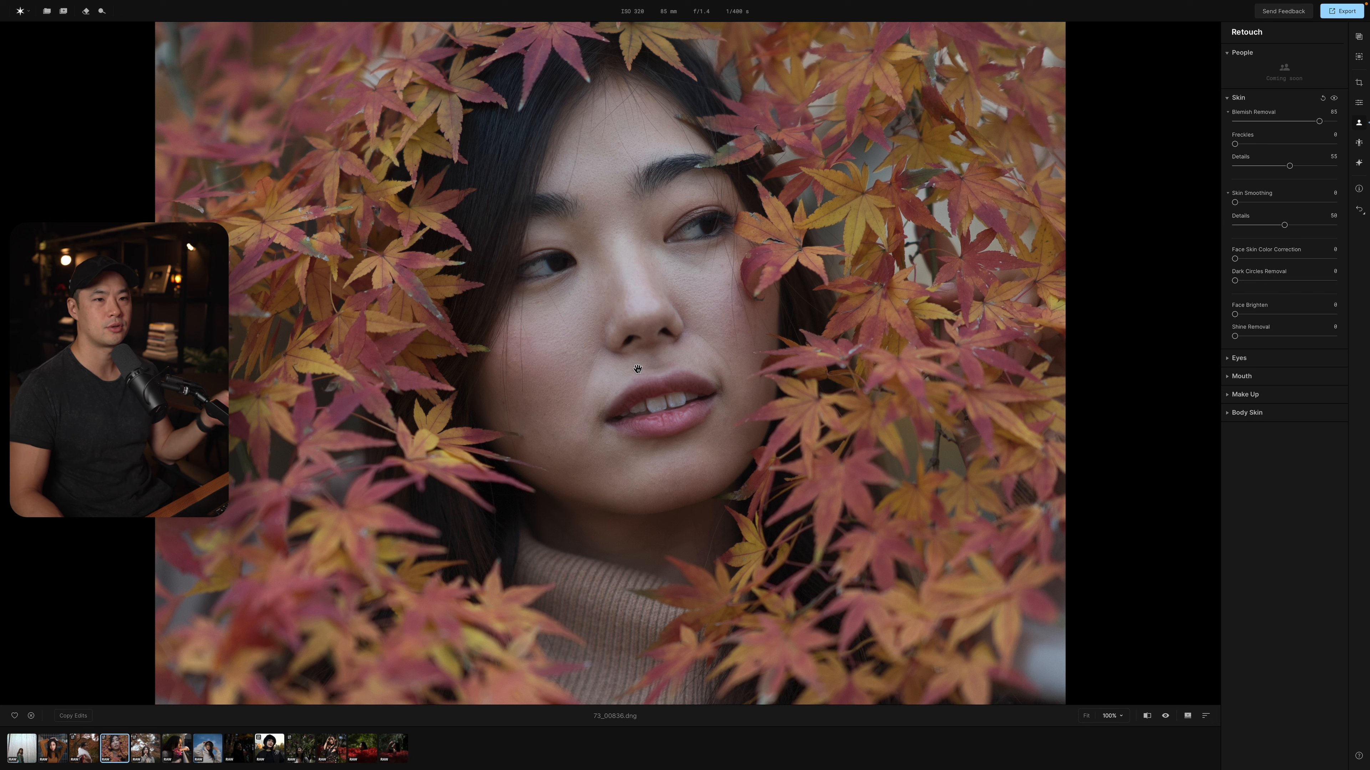
Smooth the face's skin with Skin Smoothing at 68 and its Details at 5.
drag(1236, 207, 1305, 205)
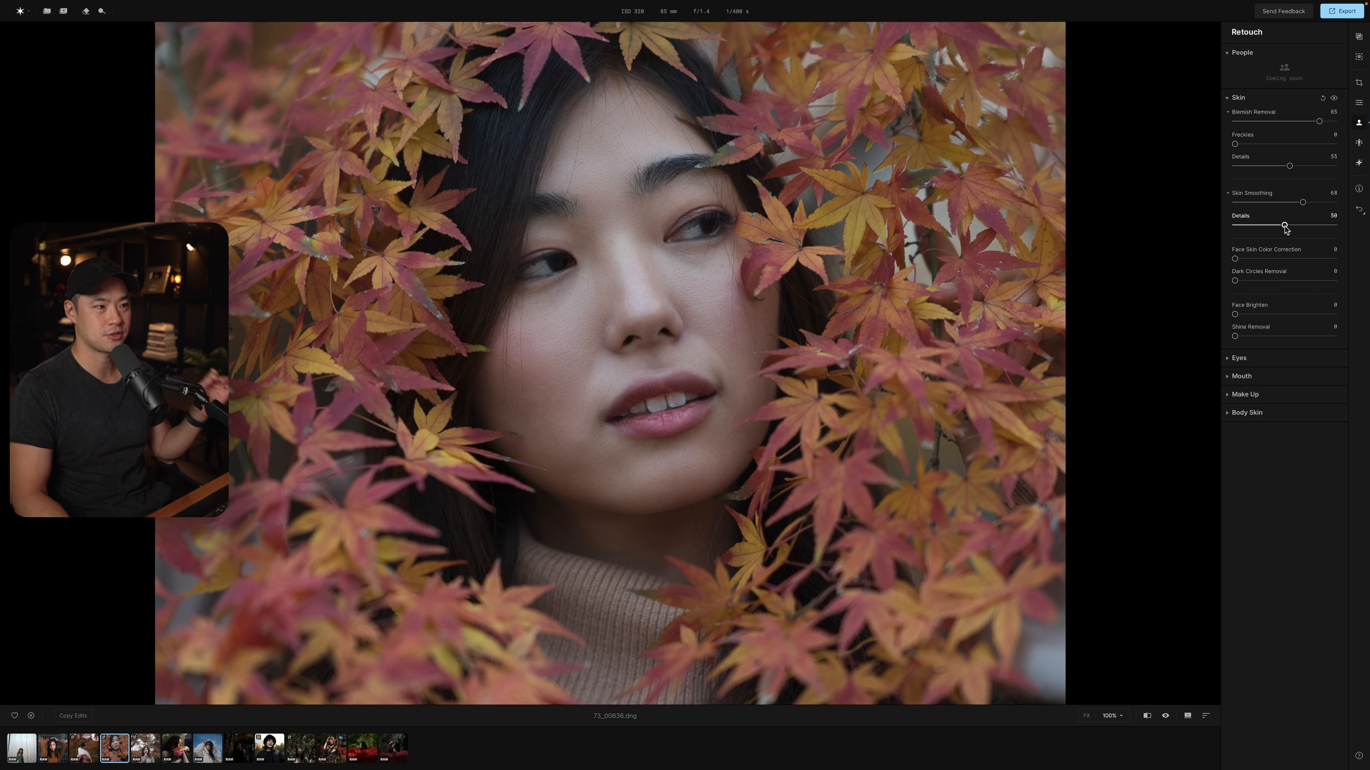
drag(1284, 226, 1241, 231)
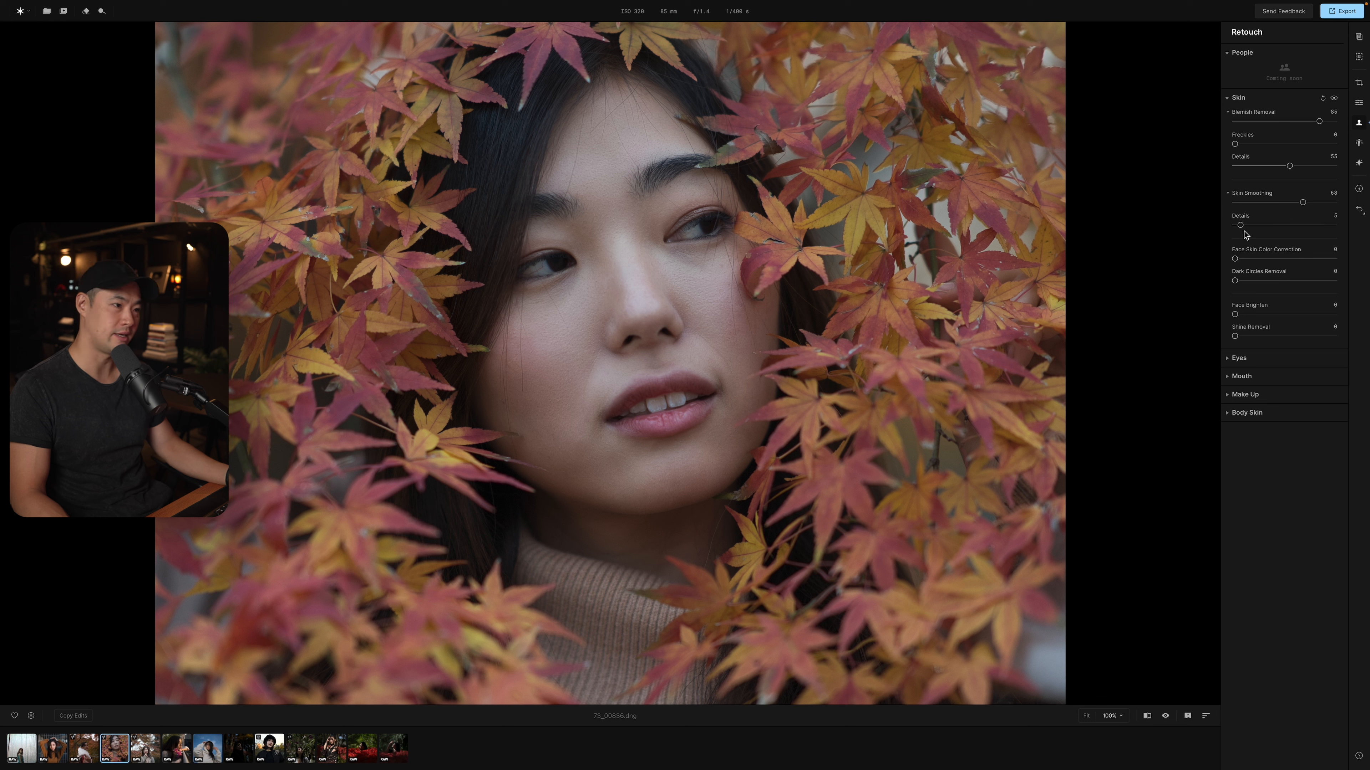
Ease Skin Smoothing to 9 with Details at 41, and try Face Skin Color Correction at 65, resetting it to 0.
click(1325, 226)
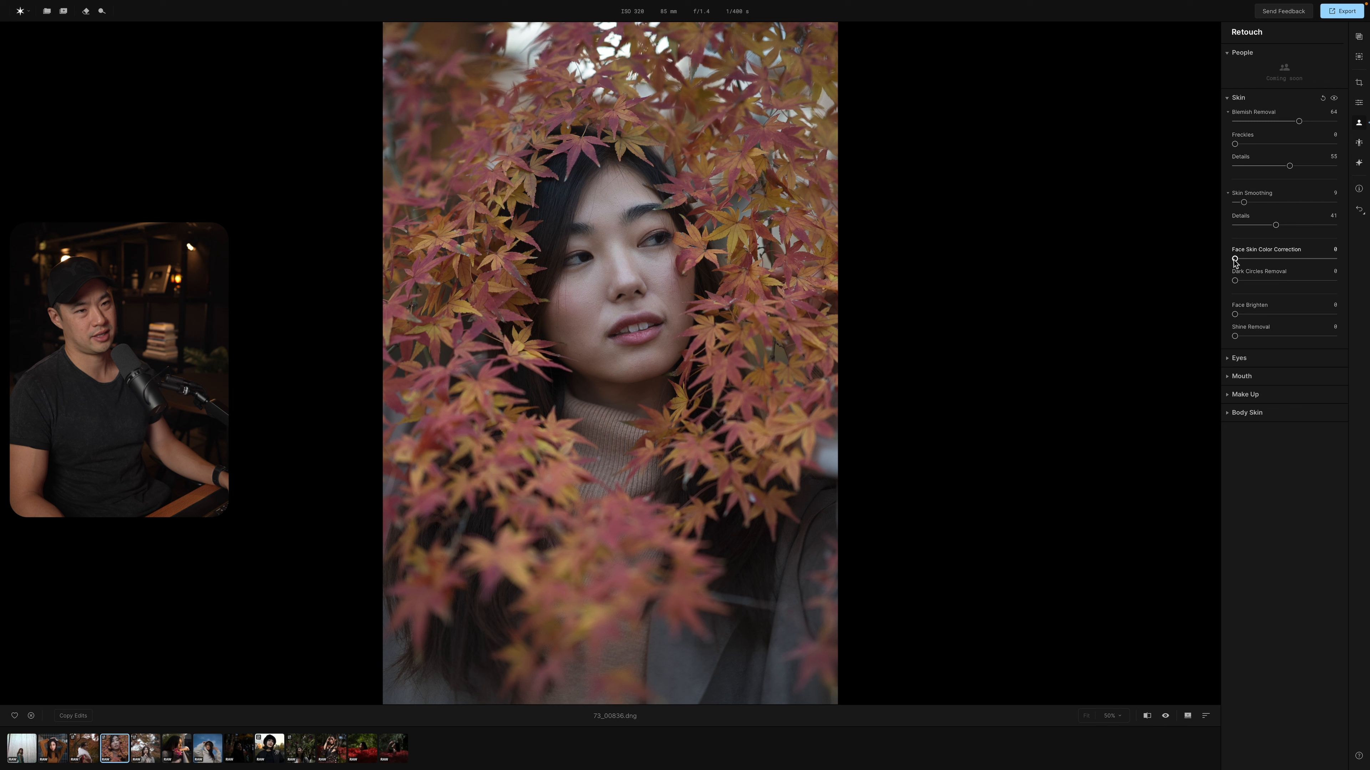
drag(1235, 260, 1300, 260)
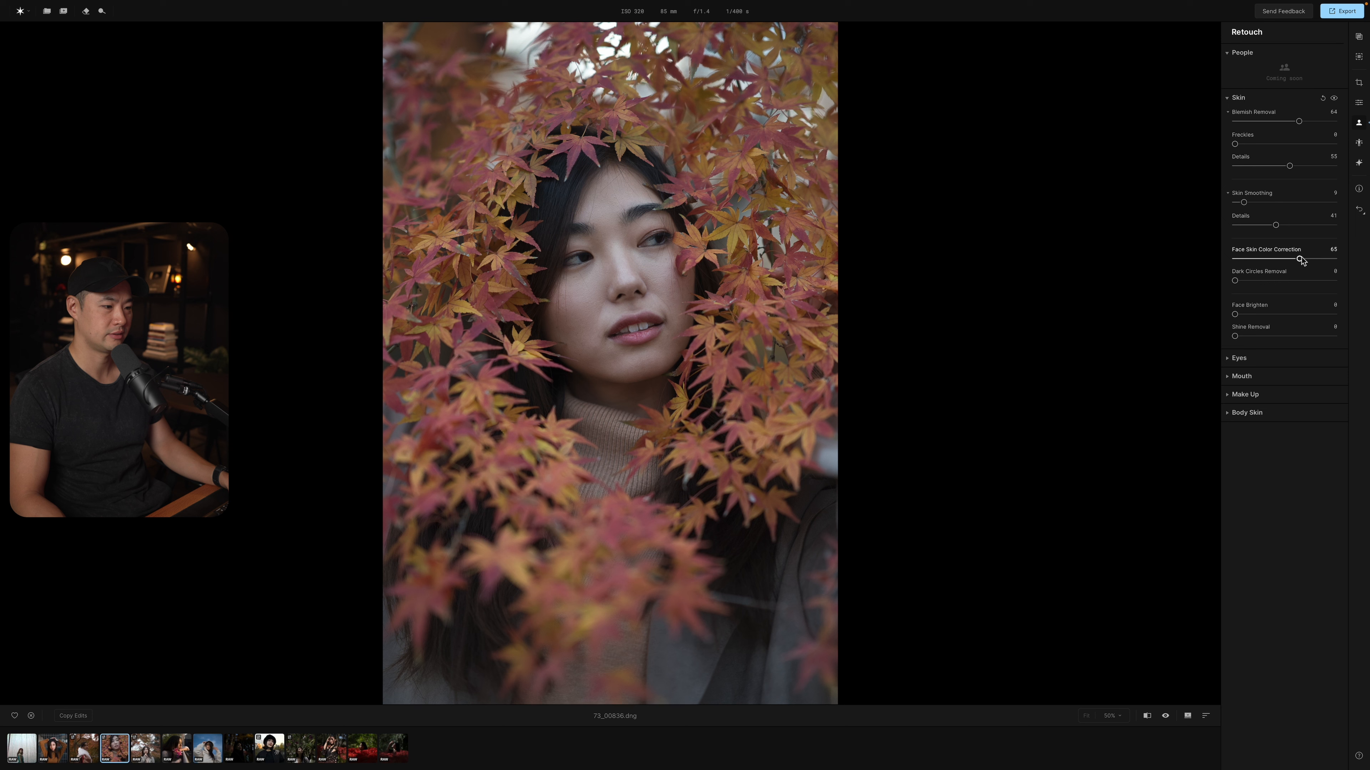
double_click(1299, 259)
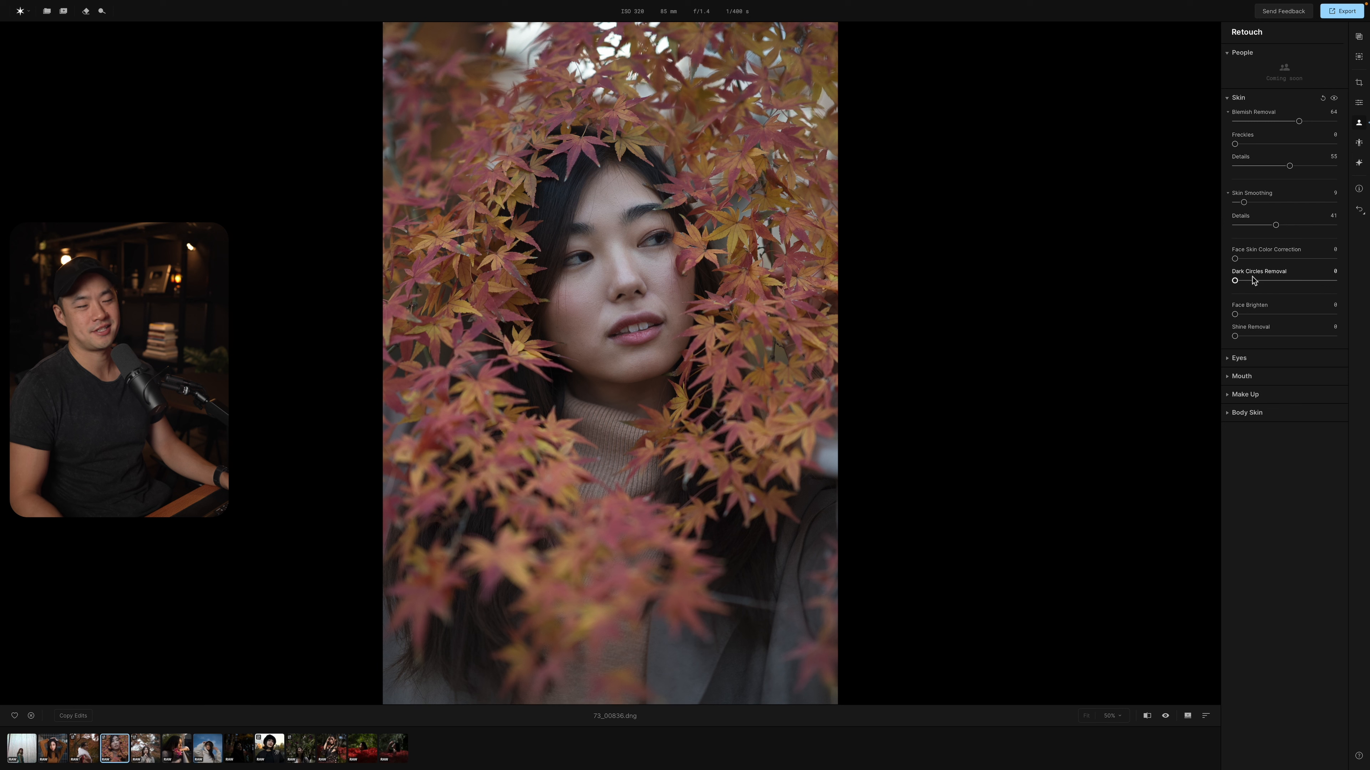
Try Dark Circles Removal at 58, 3 and 100, checking the under-eye area up close.
drag(1235, 282, 1292, 281)
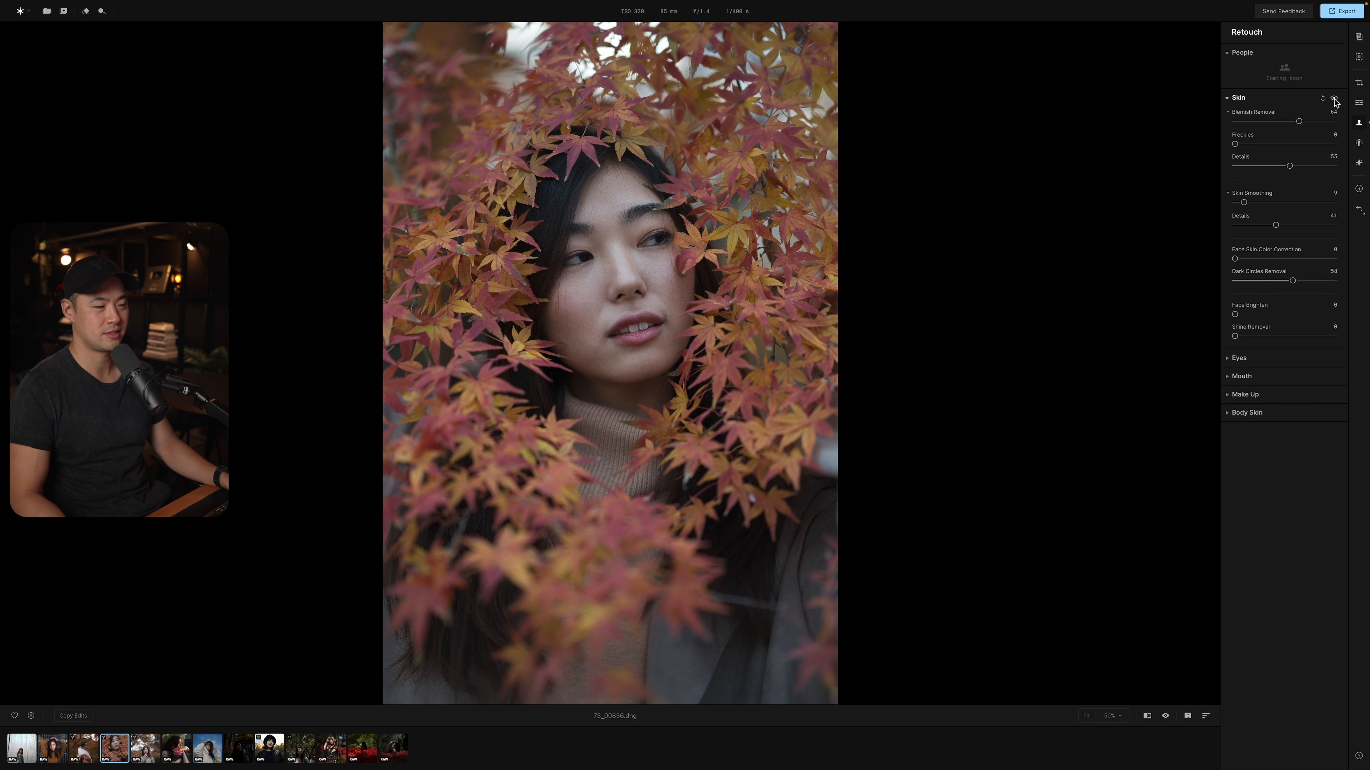
click(1334, 99)
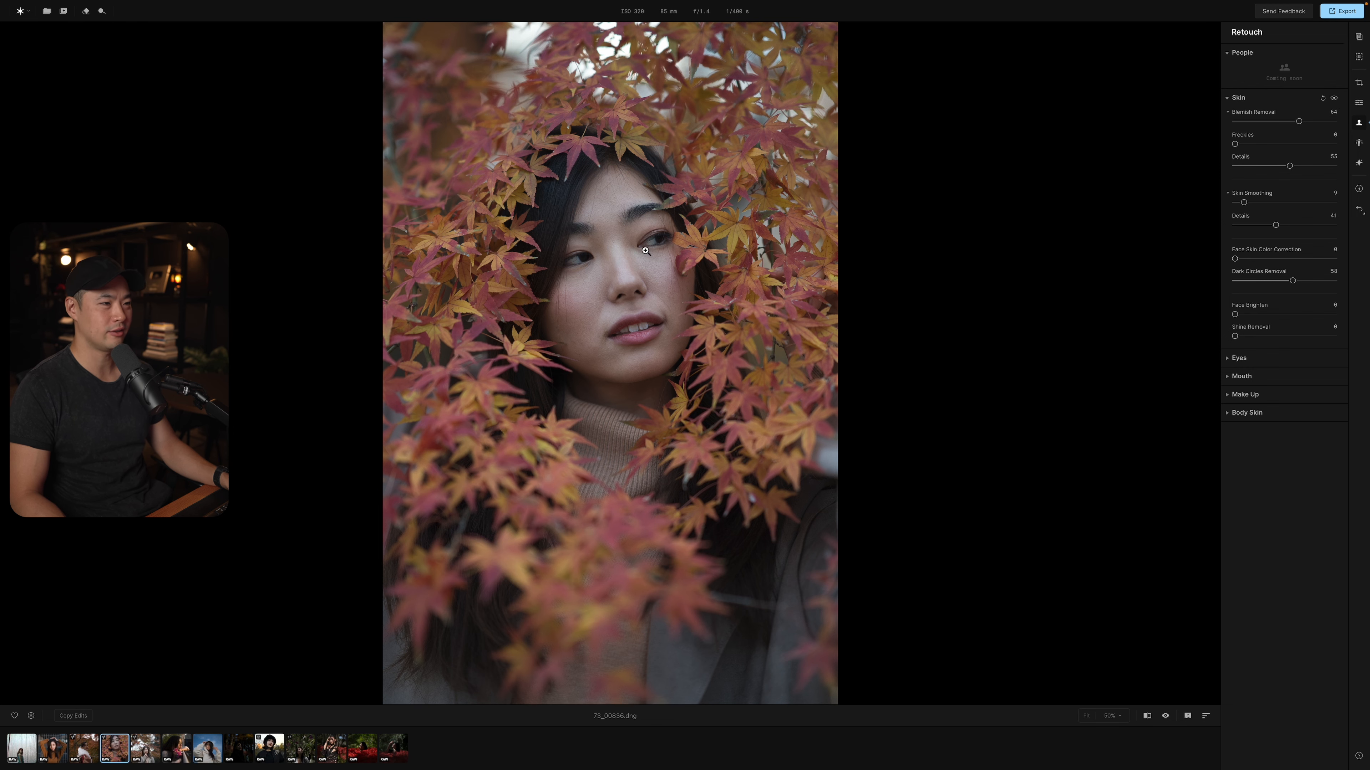
click(646, 251)
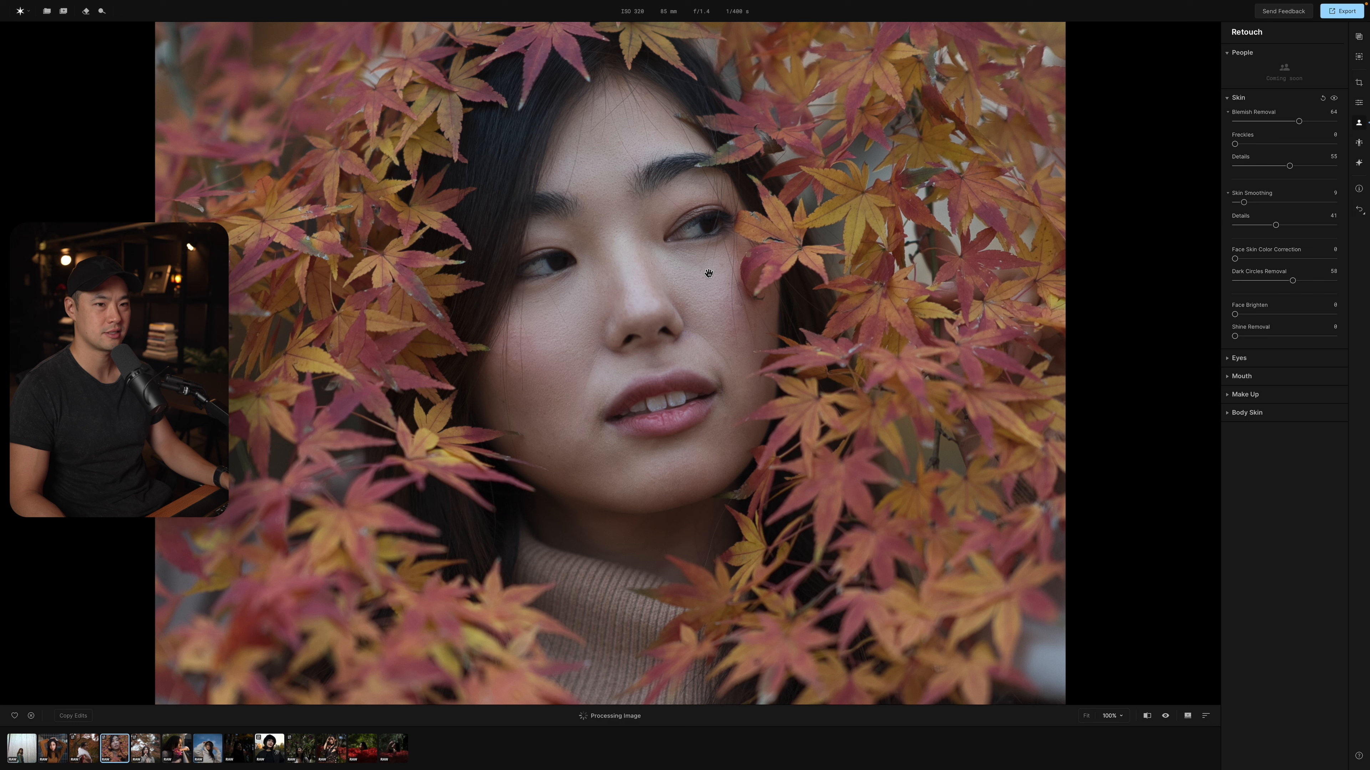
drag(1292, 281, 1239, 281)
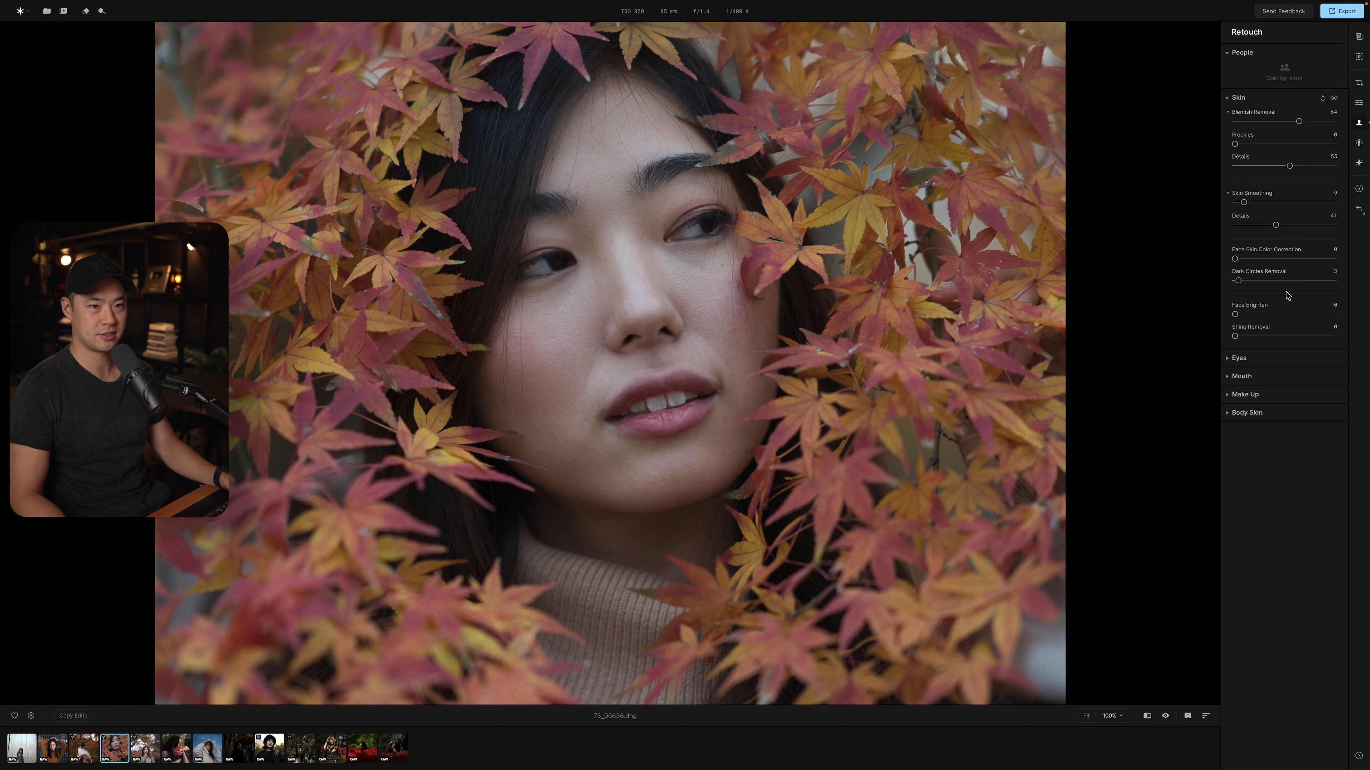
click(1336, 281)
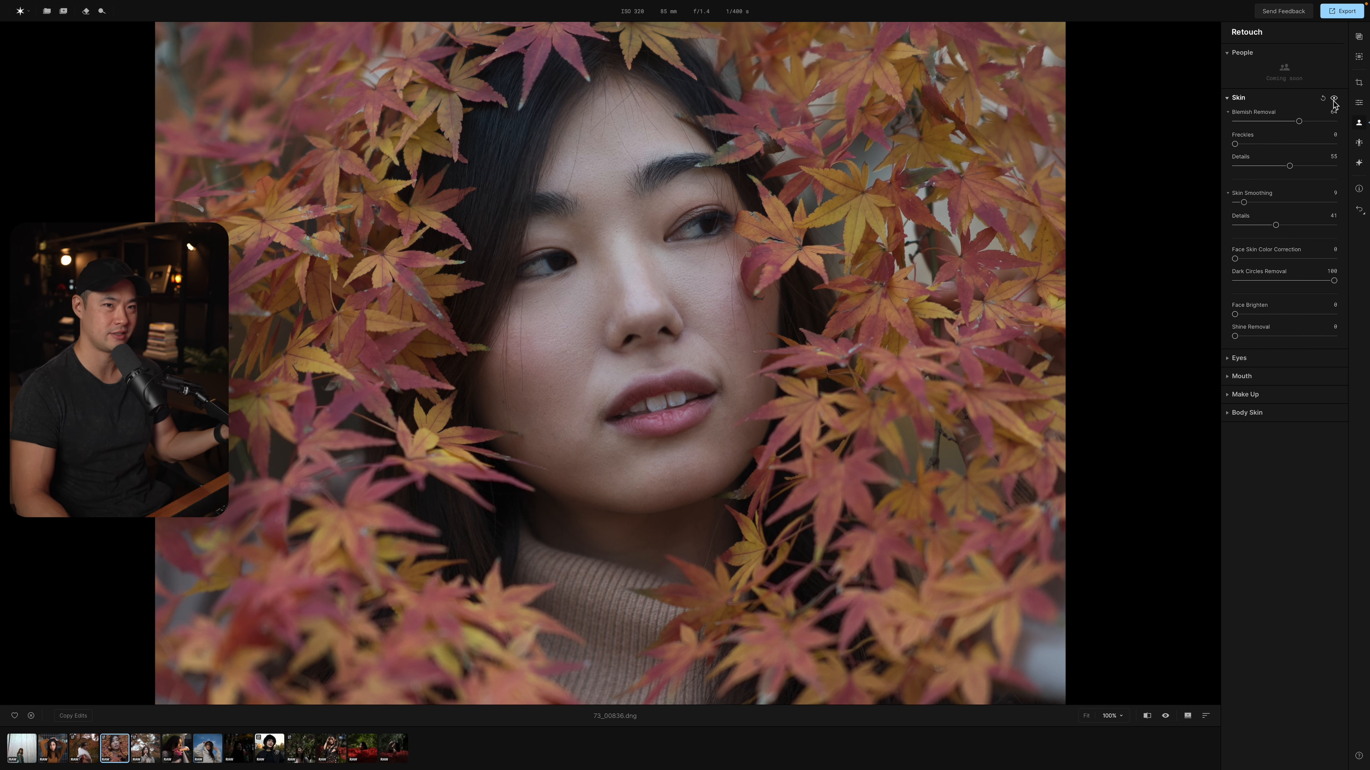
Compare the whole portrait with and without the Skin retouching.
click(678, 284)
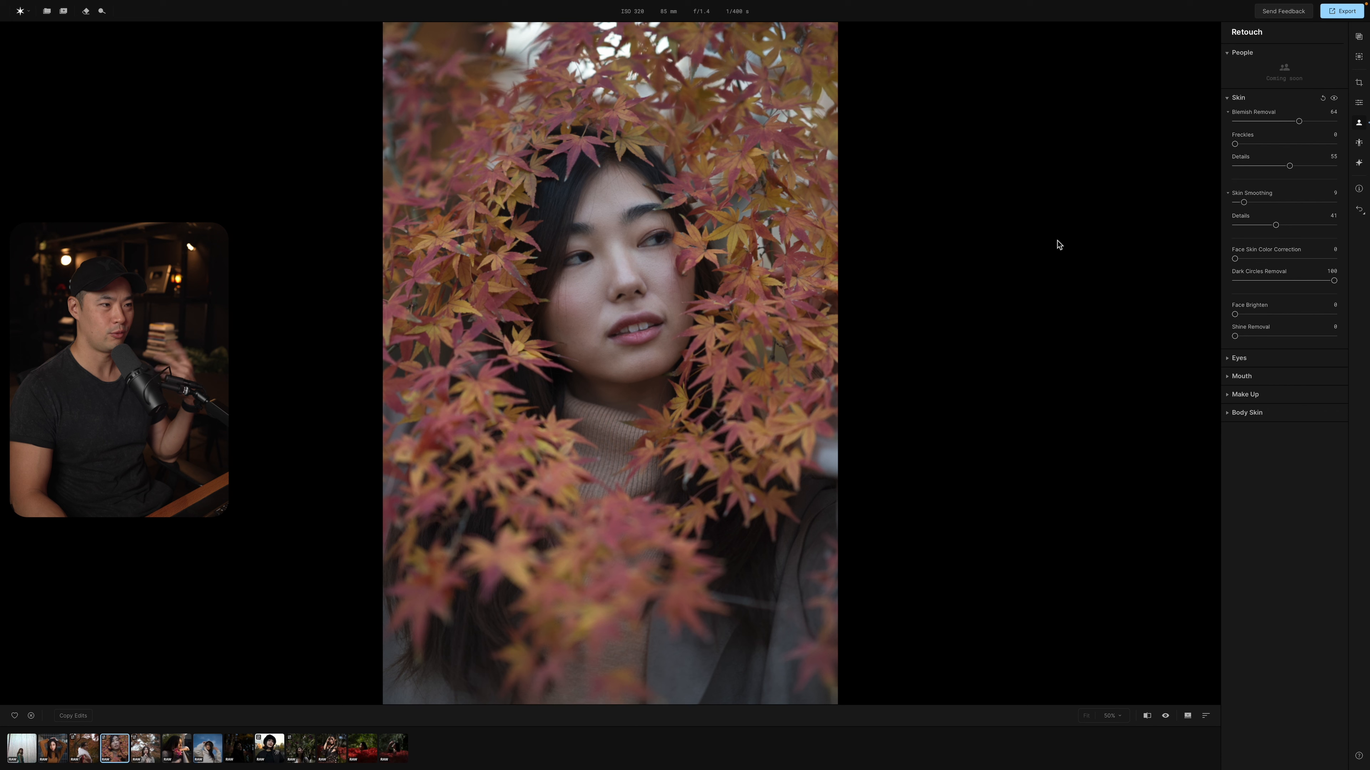
click(1334, 100)
click(1333, 99)
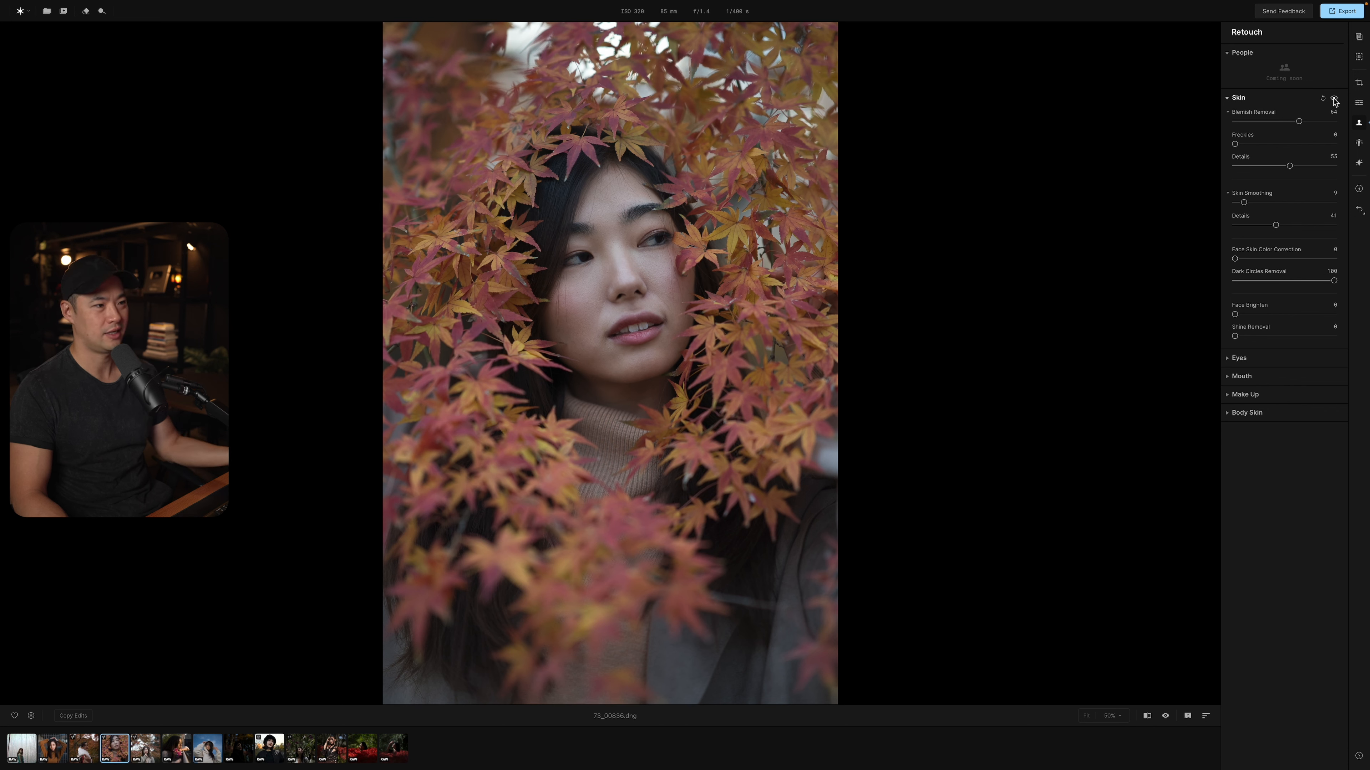
click(1333, 99)
click(1333, 100)
click(1333, 99)
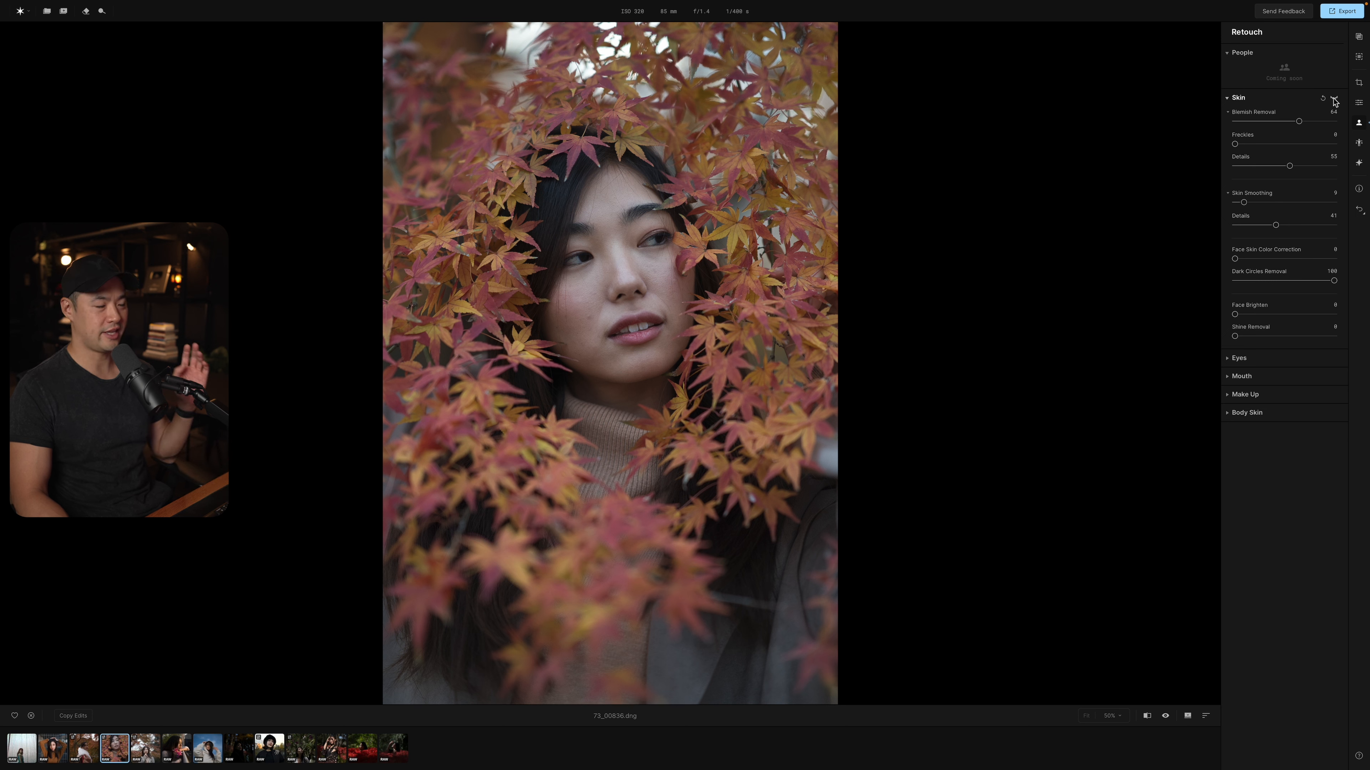
click(1334, 99)
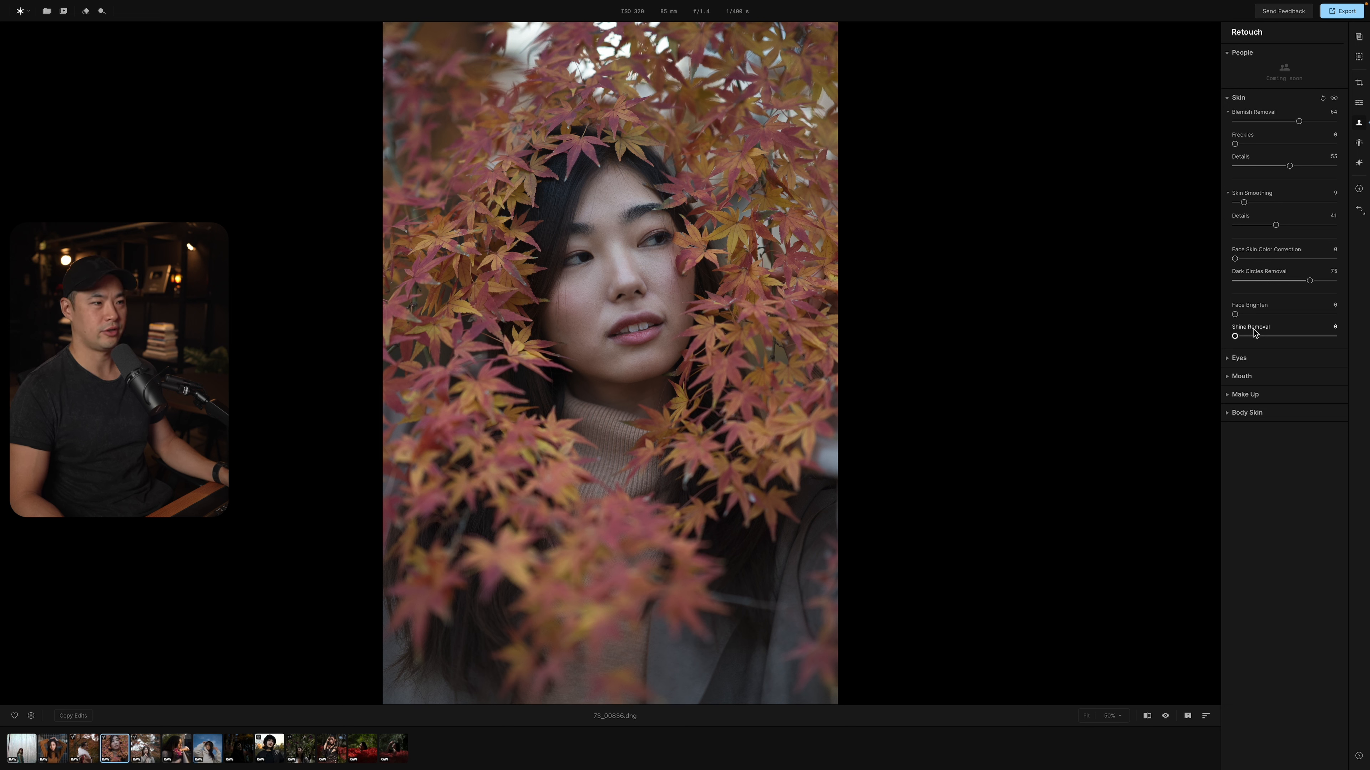
Set Dark Circles Removal to 75 and try Face Brighten at 78, returning it to 0.
drag(1234, 316, 1313, 315)
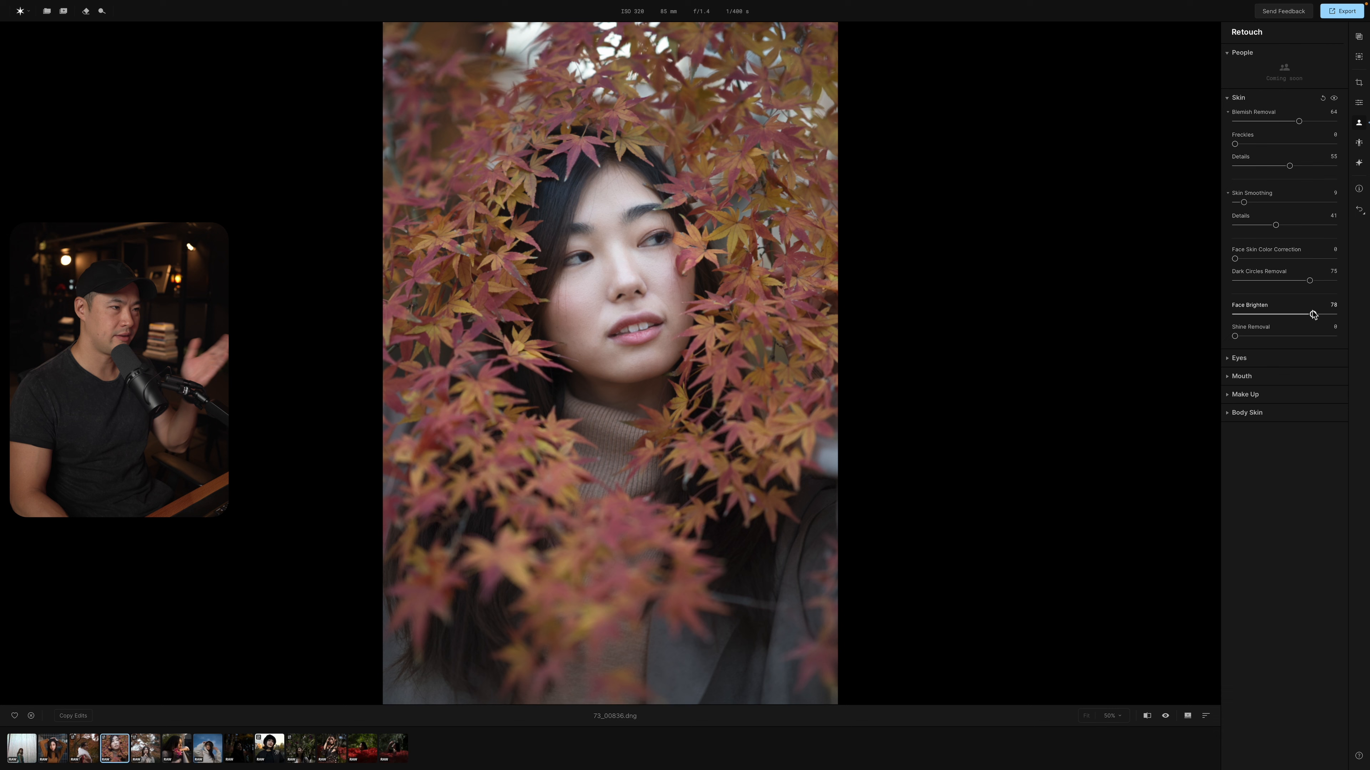
drag(1313, 315, 1214, 322)
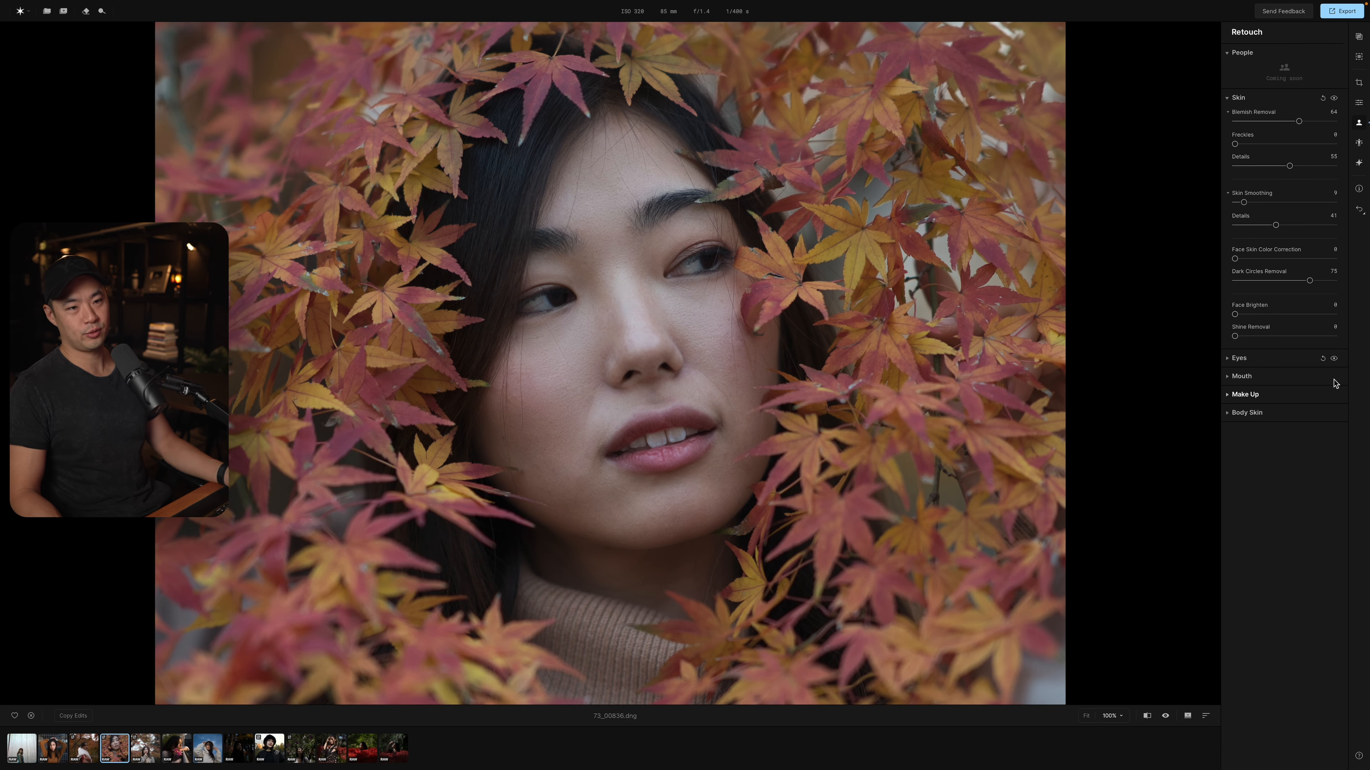
Recolour the irises Blue, trying Iris Visibility at 98 before setting it to 17, with Iris Flare at 10.
click(1238, 358)
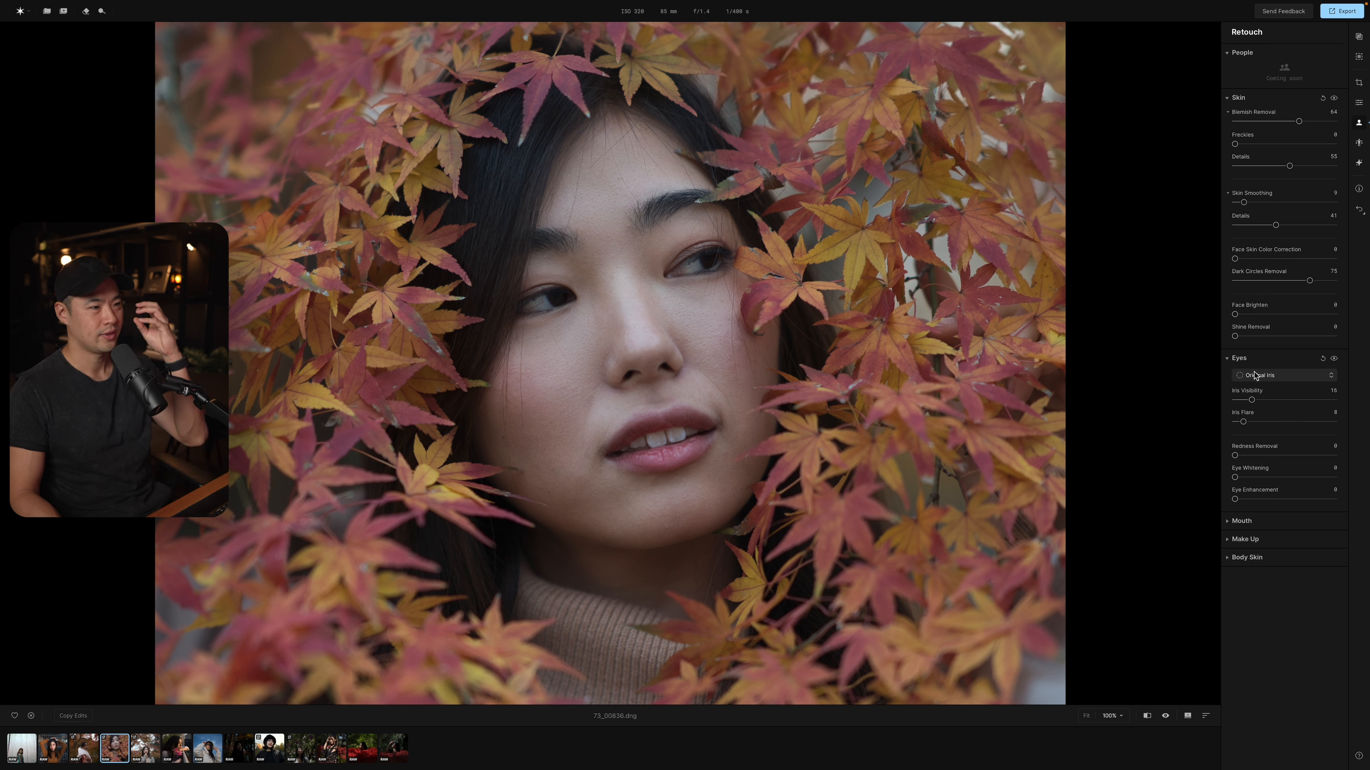
click(1254, 376)
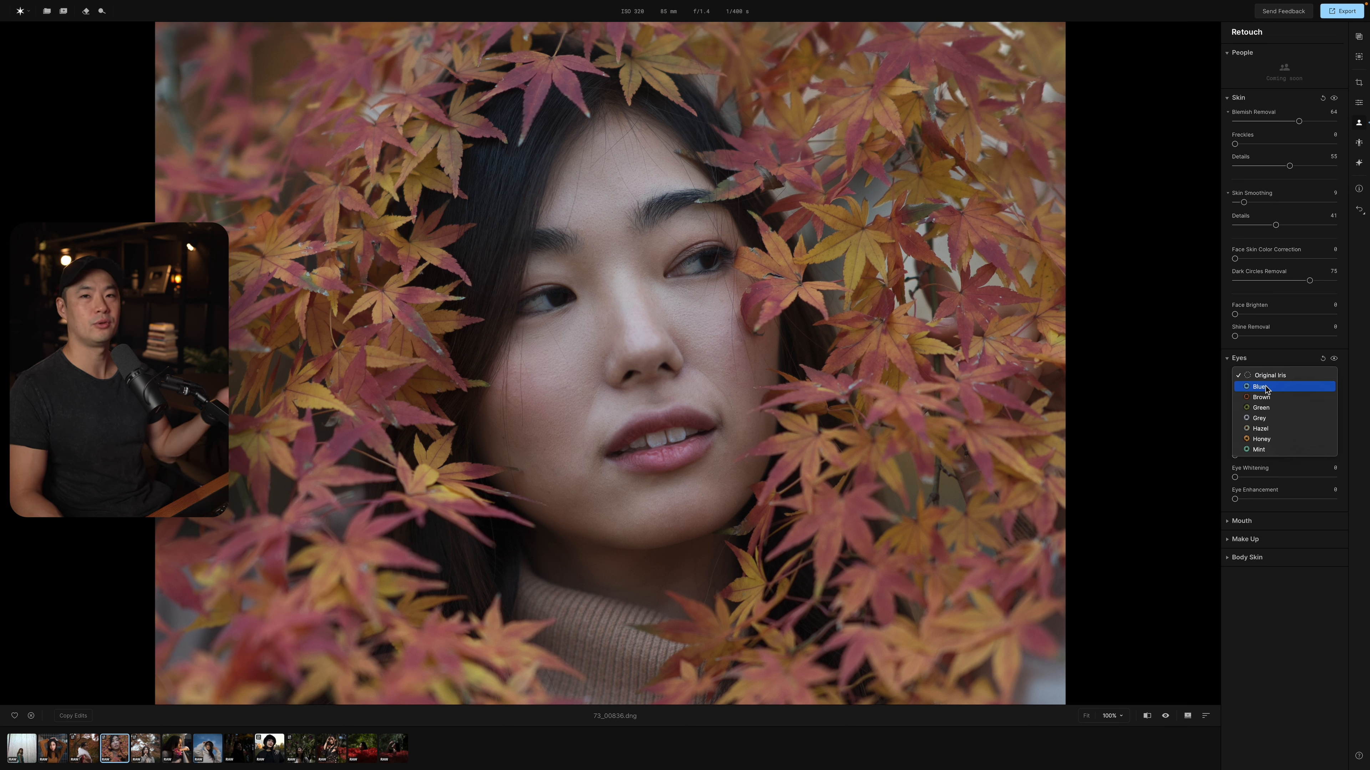
click(1266, 387)
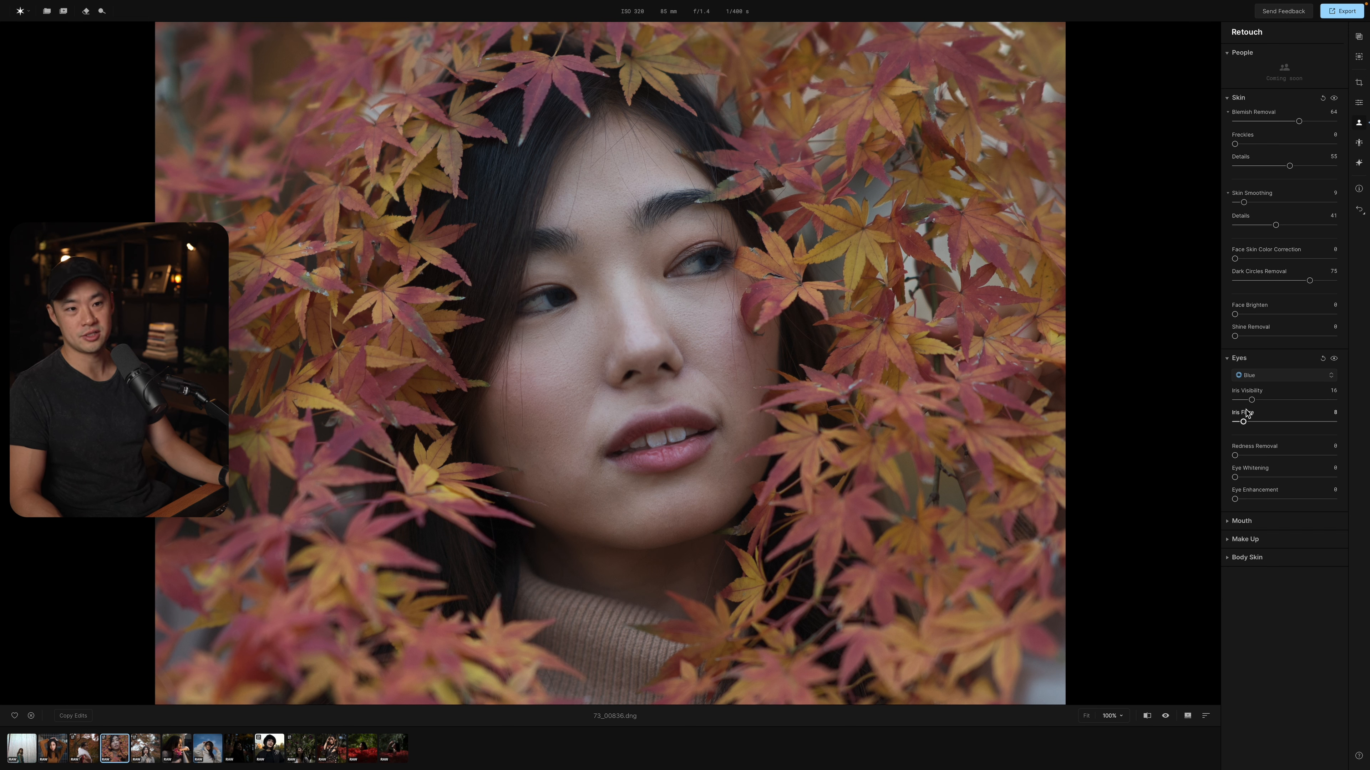
drag(1251, 402, 1247, 406)
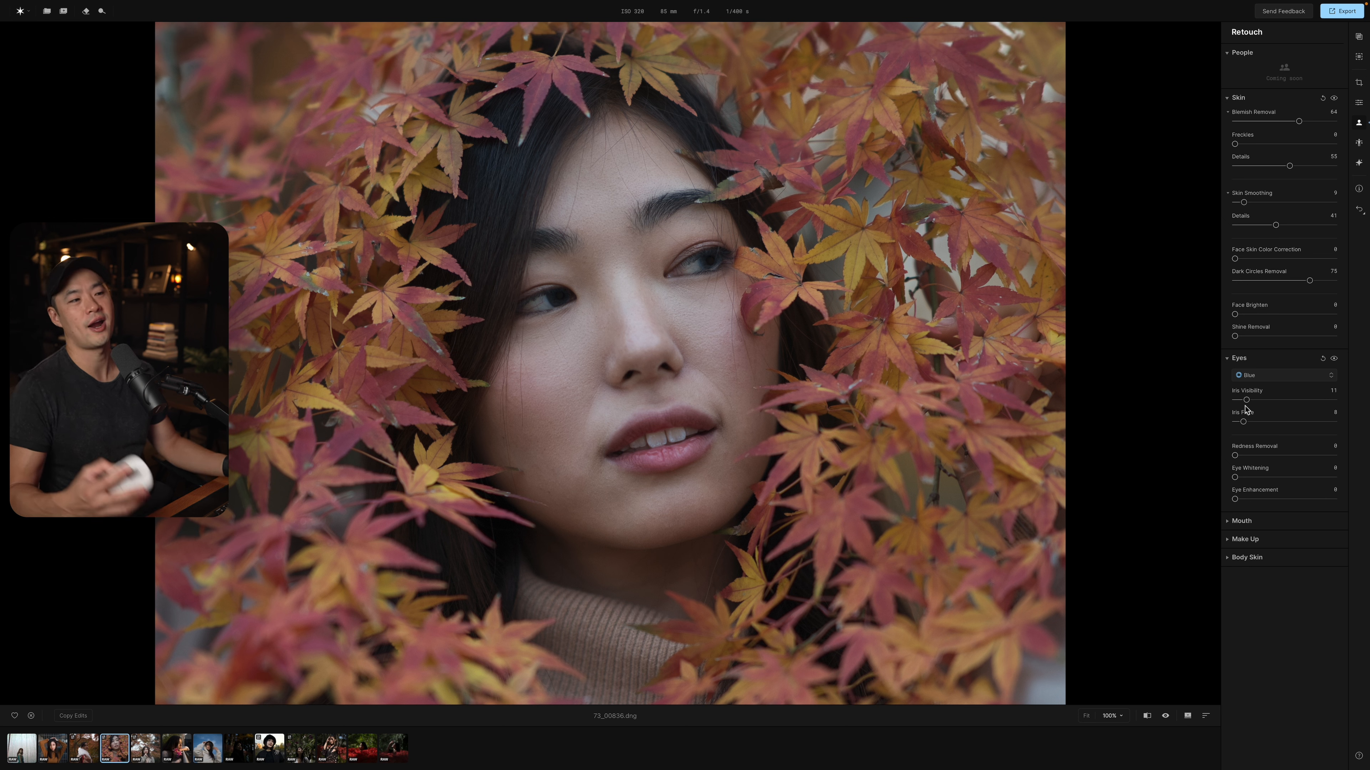
drag(1245, 406, 1336, 411)
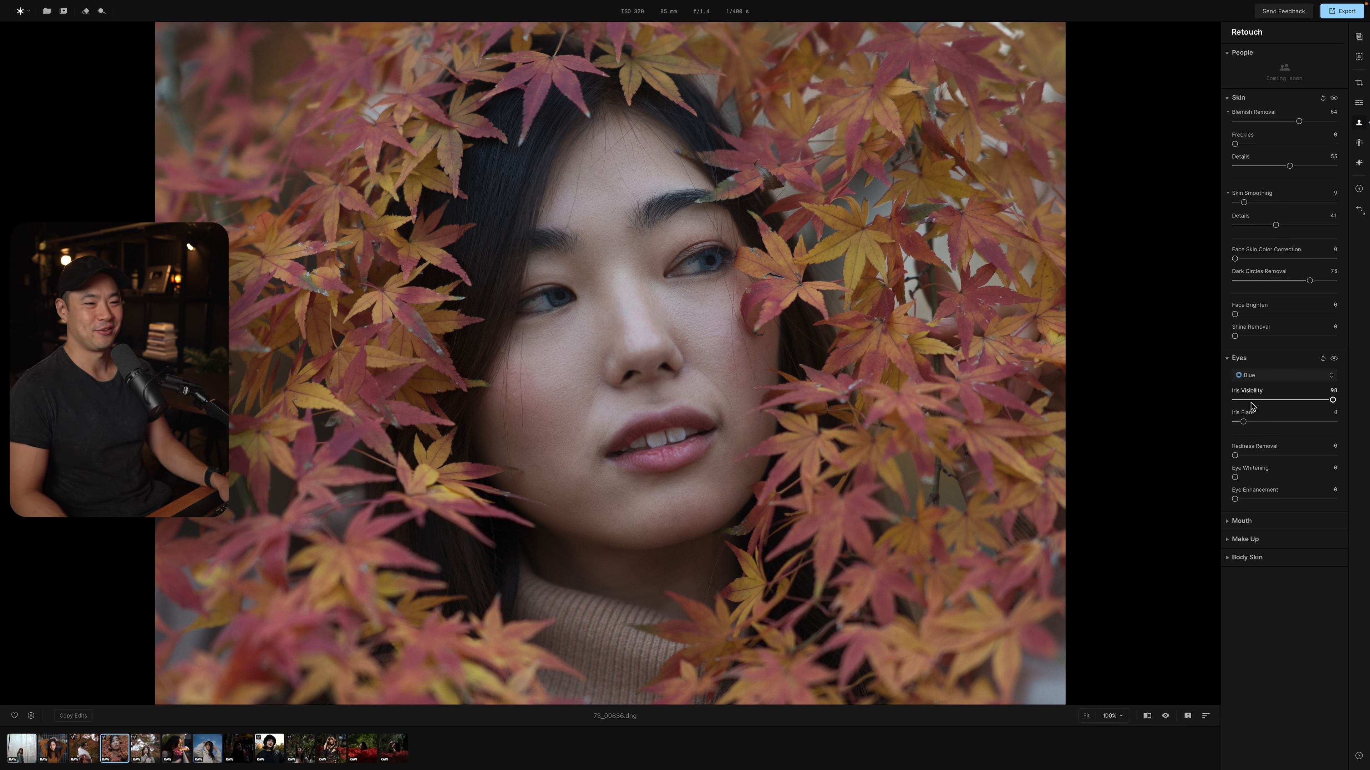
drag(1332, 400, 1252, 399)
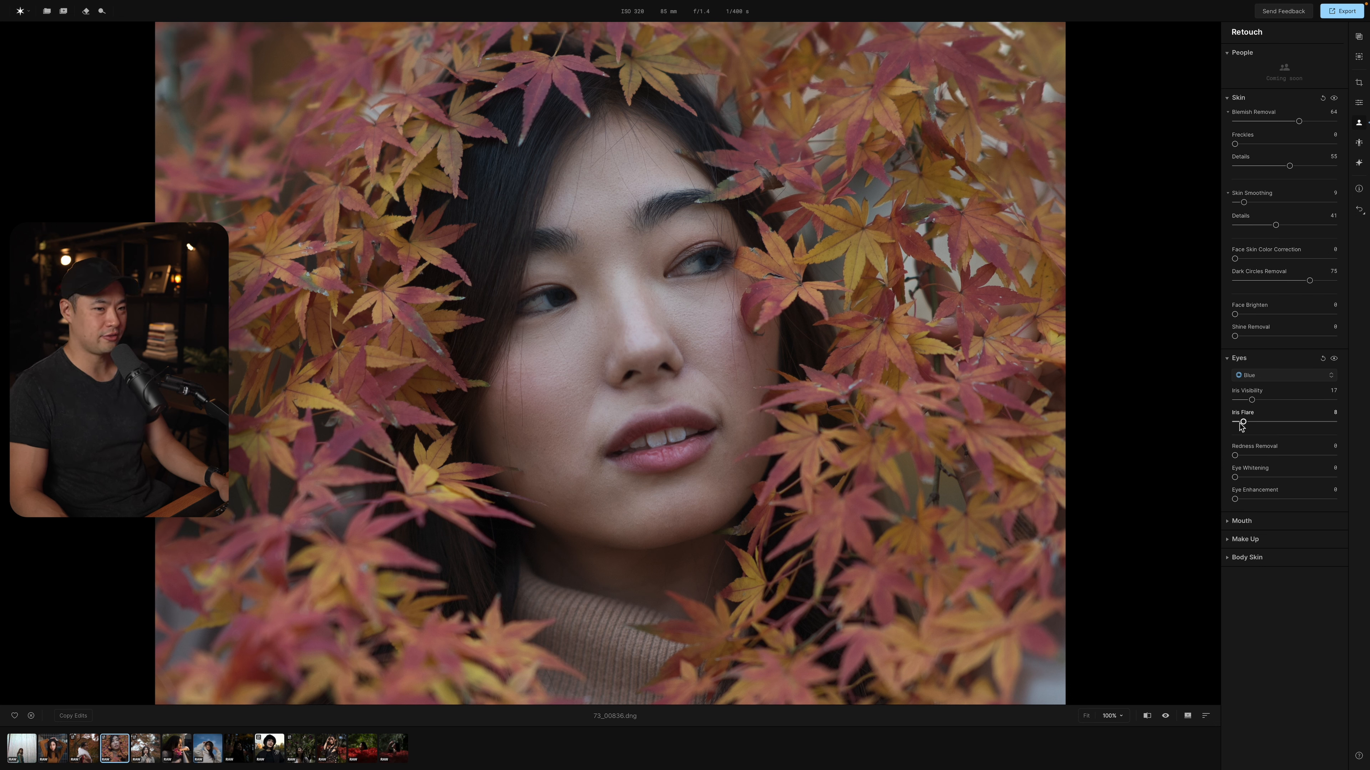
mouse_move(1243, 423)
mouse_down()
mouse_move(1321, 425)
mouse_move(1248, 426)
mouse_up()
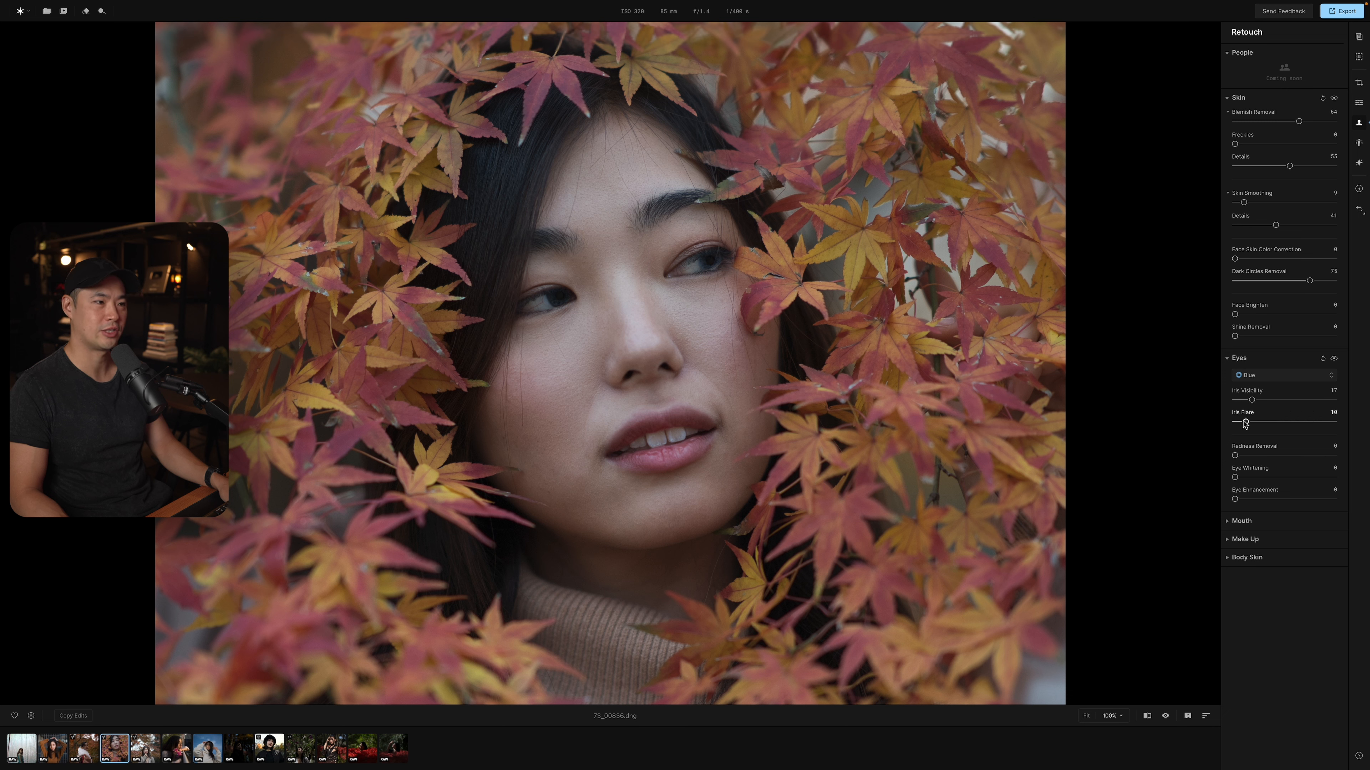
Try the Brown, Green and Mint iris colours on the eyes, and restore Original Iris.
click(1249, 375)
click(1262, 397)
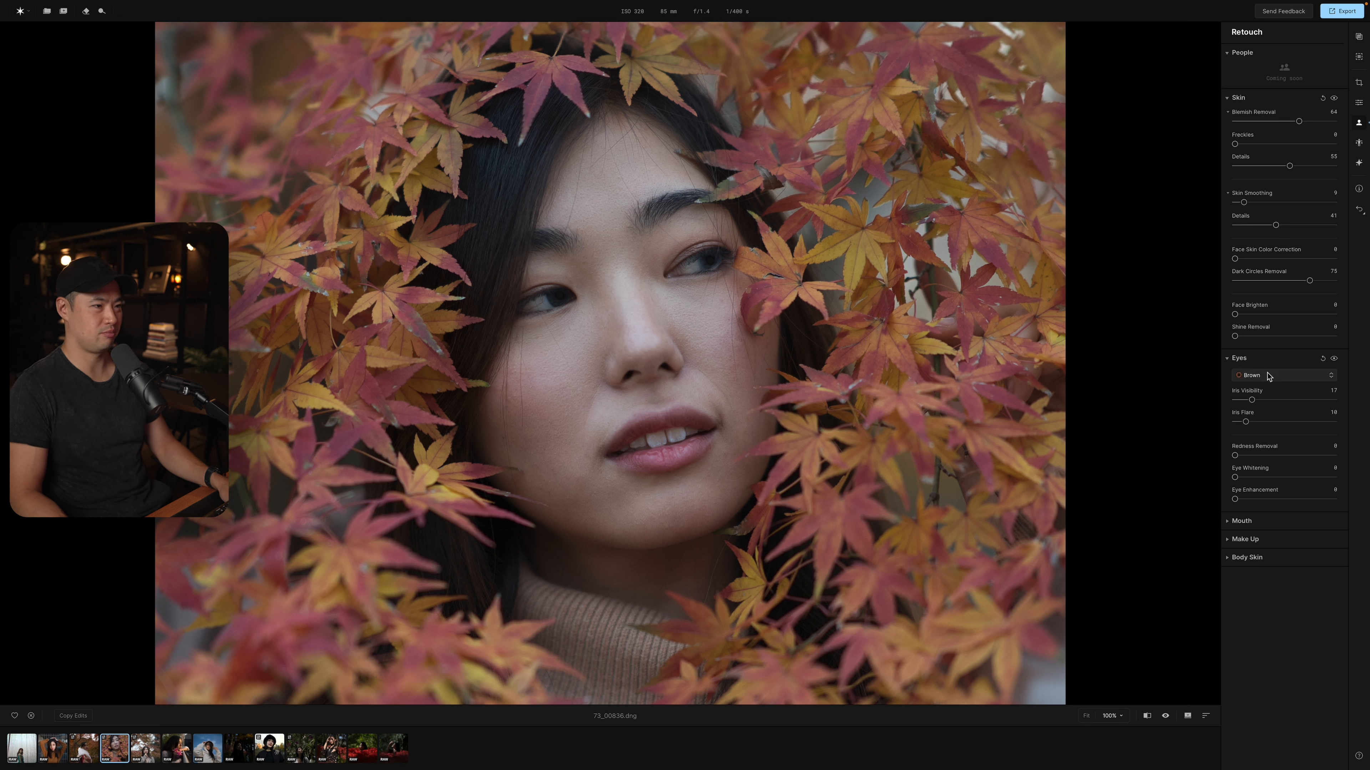
click(1269, 378)
click(1262, 409)
click(1270, 376)
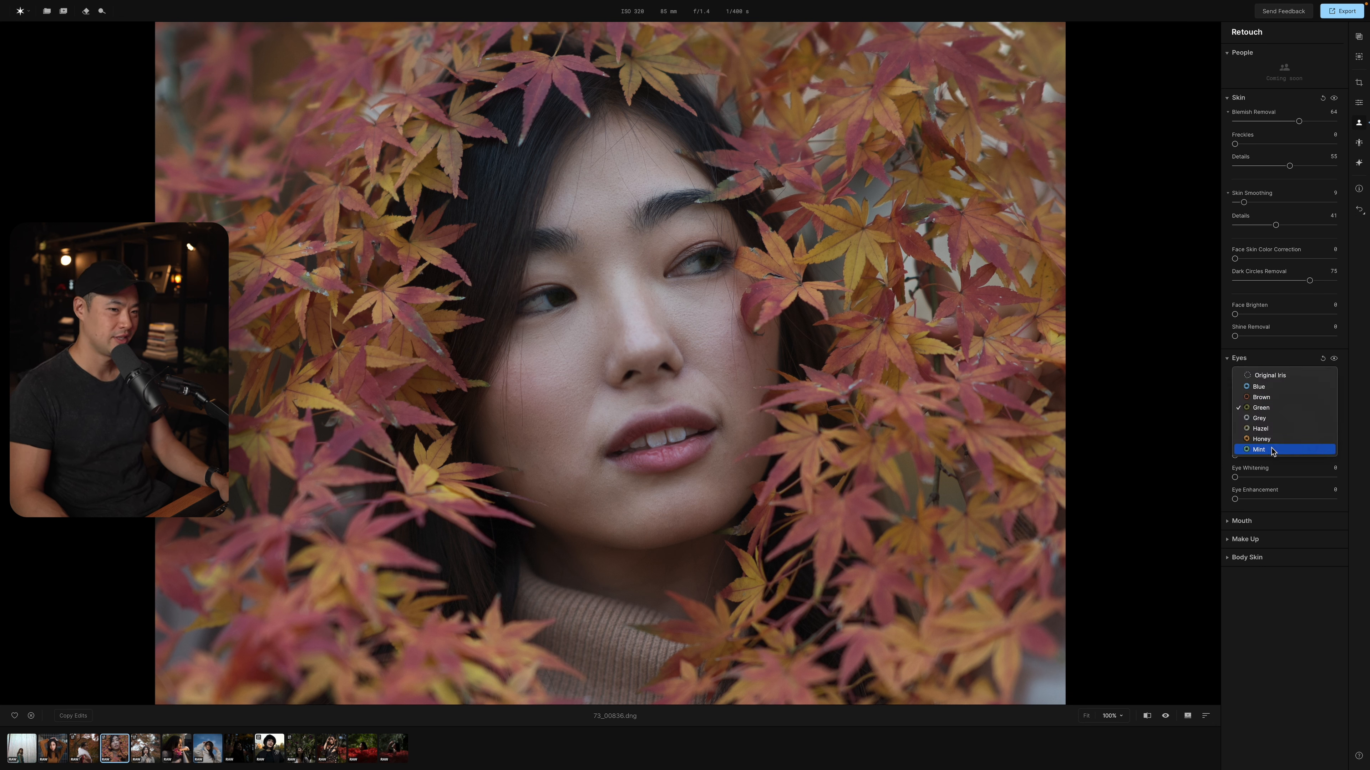
click(1264, 451)
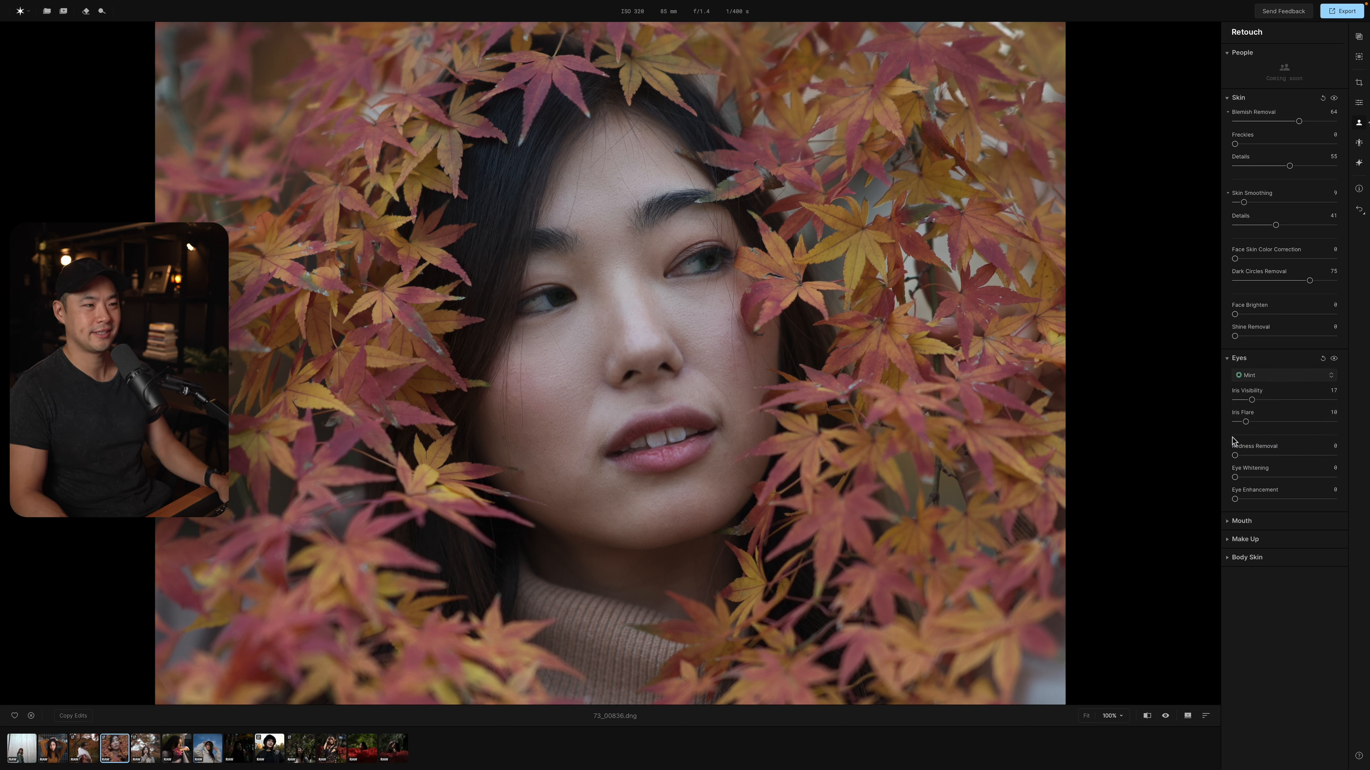
click(1255, 376)
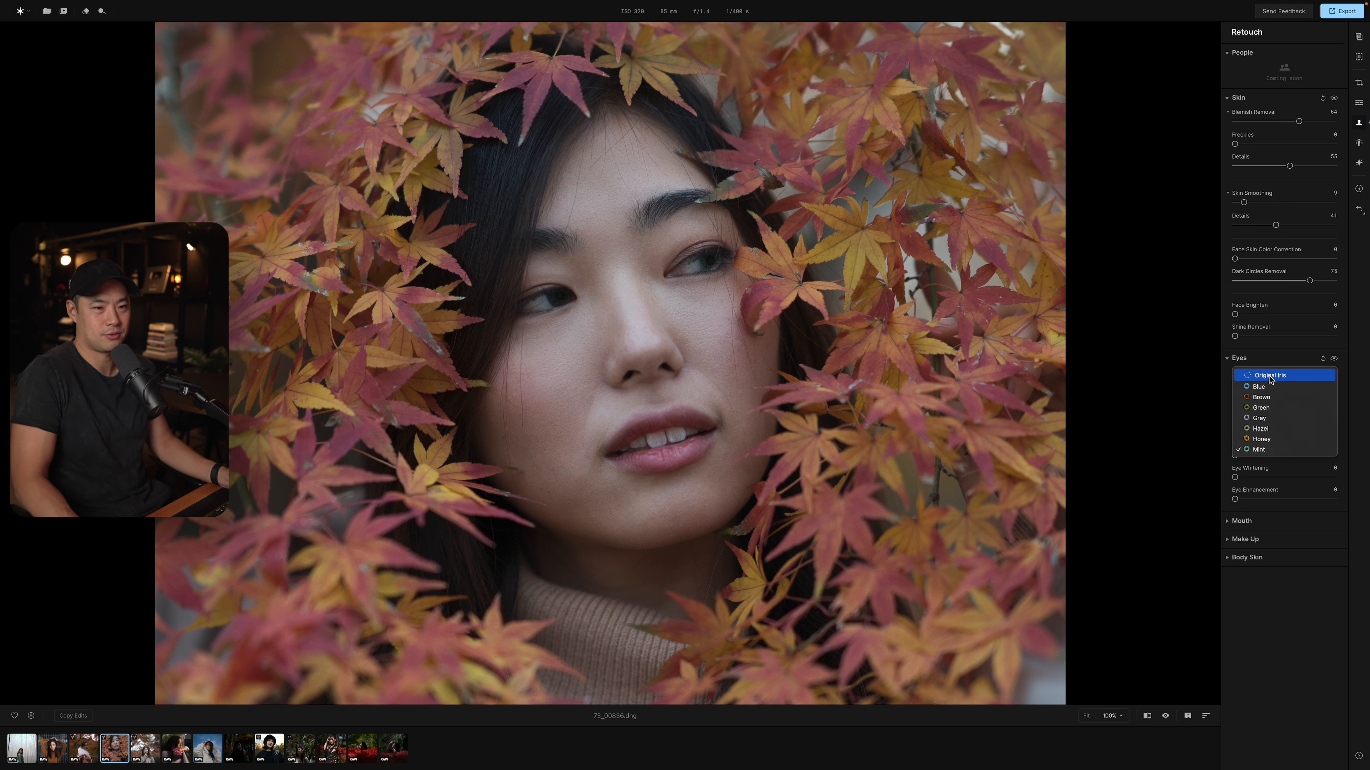
click(1270, 378)
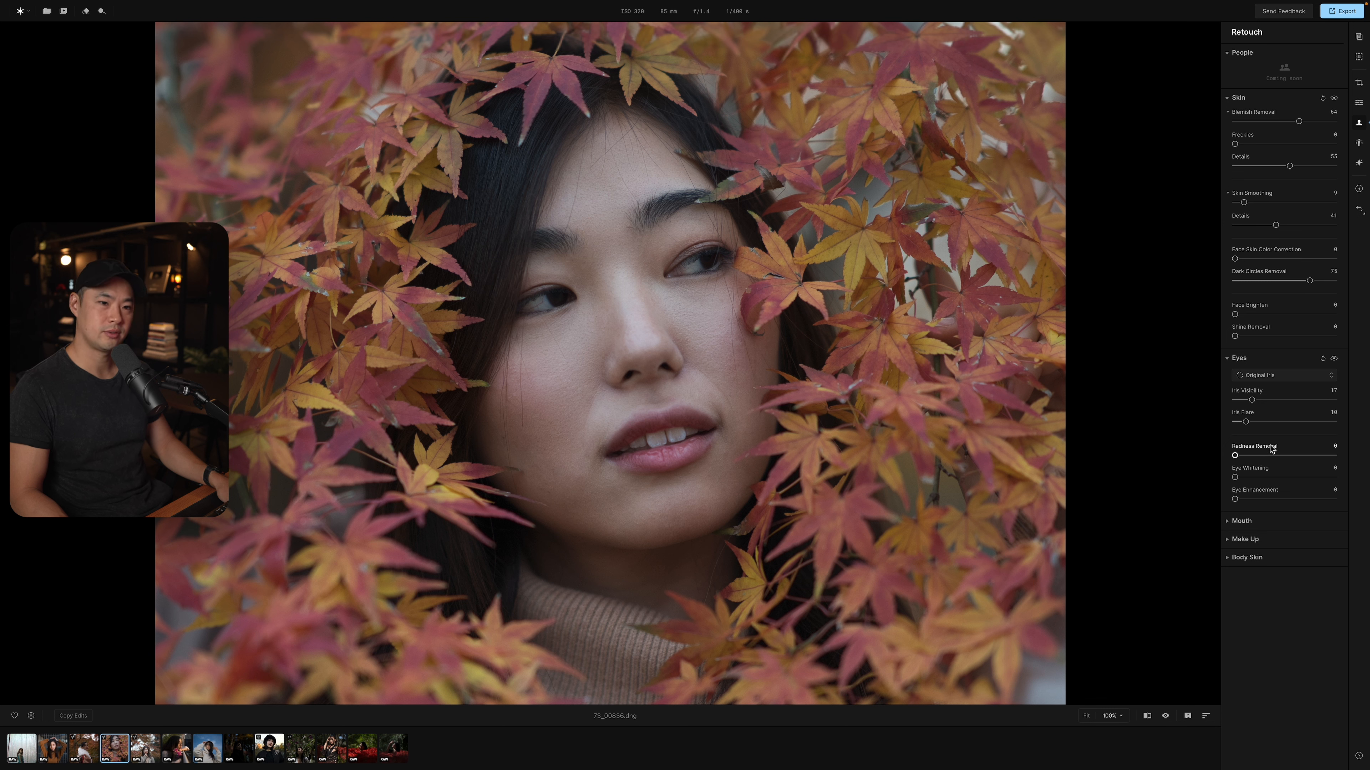
Set the eyes' Redness Removal to 55 and try Eye Whitening at 40 and 31, returning it to 0.
drag(1235, 456, 1290, 457)
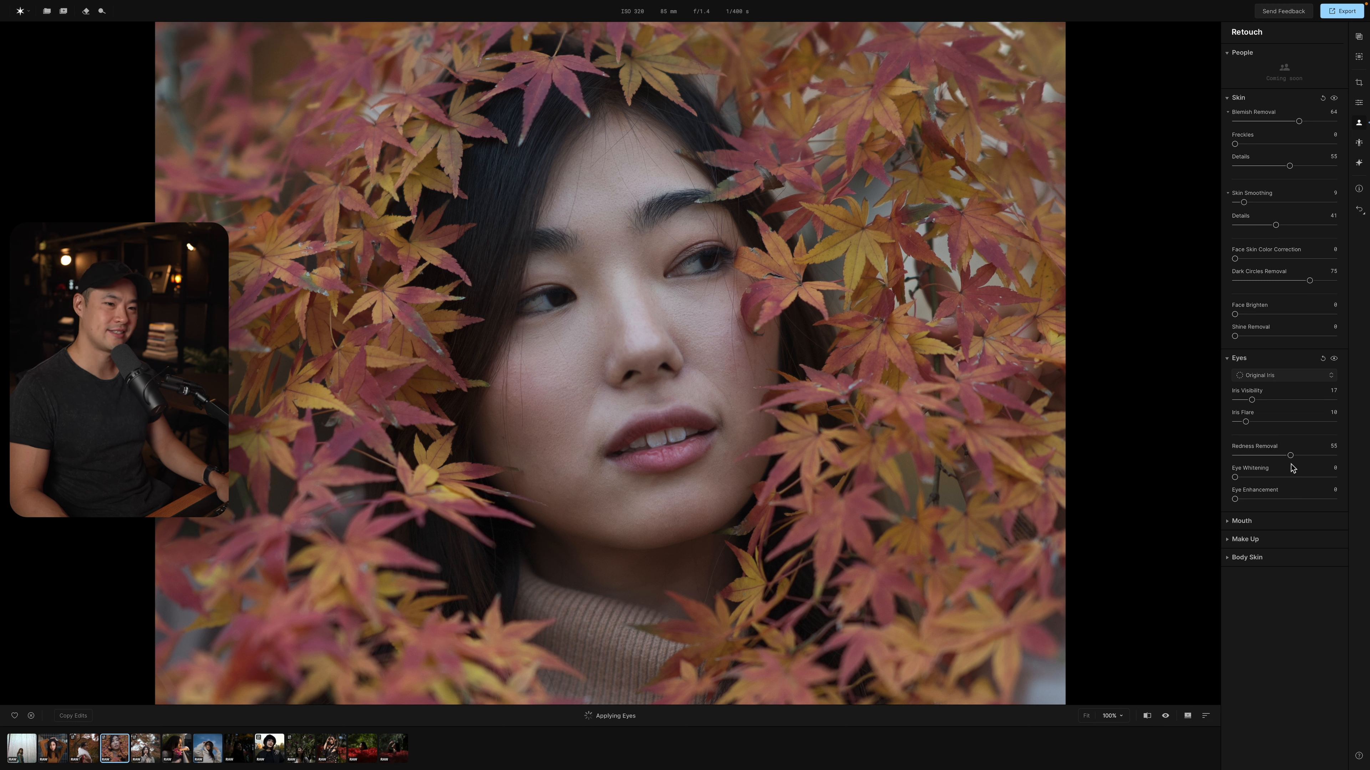
drag(1235, 478, 1275, 479)
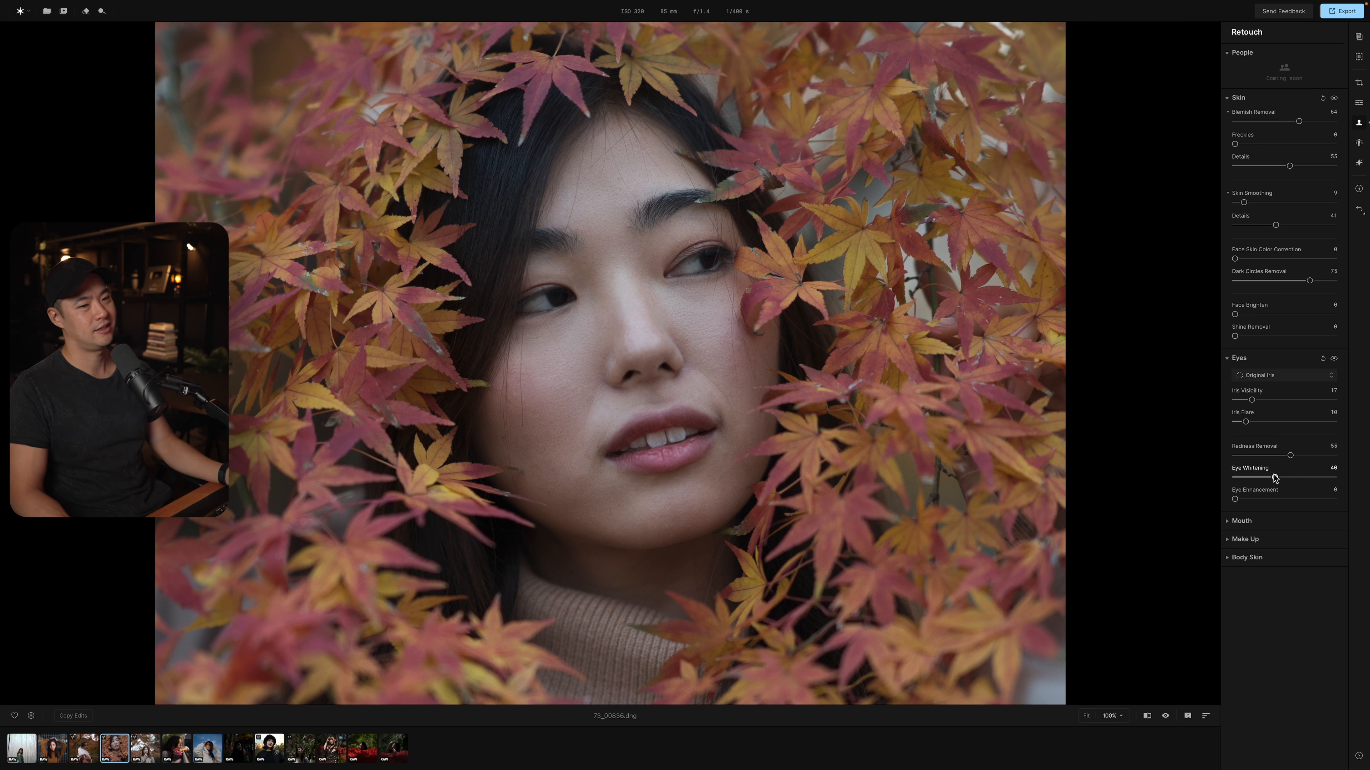
drag(1275, 478, 1152, 505)
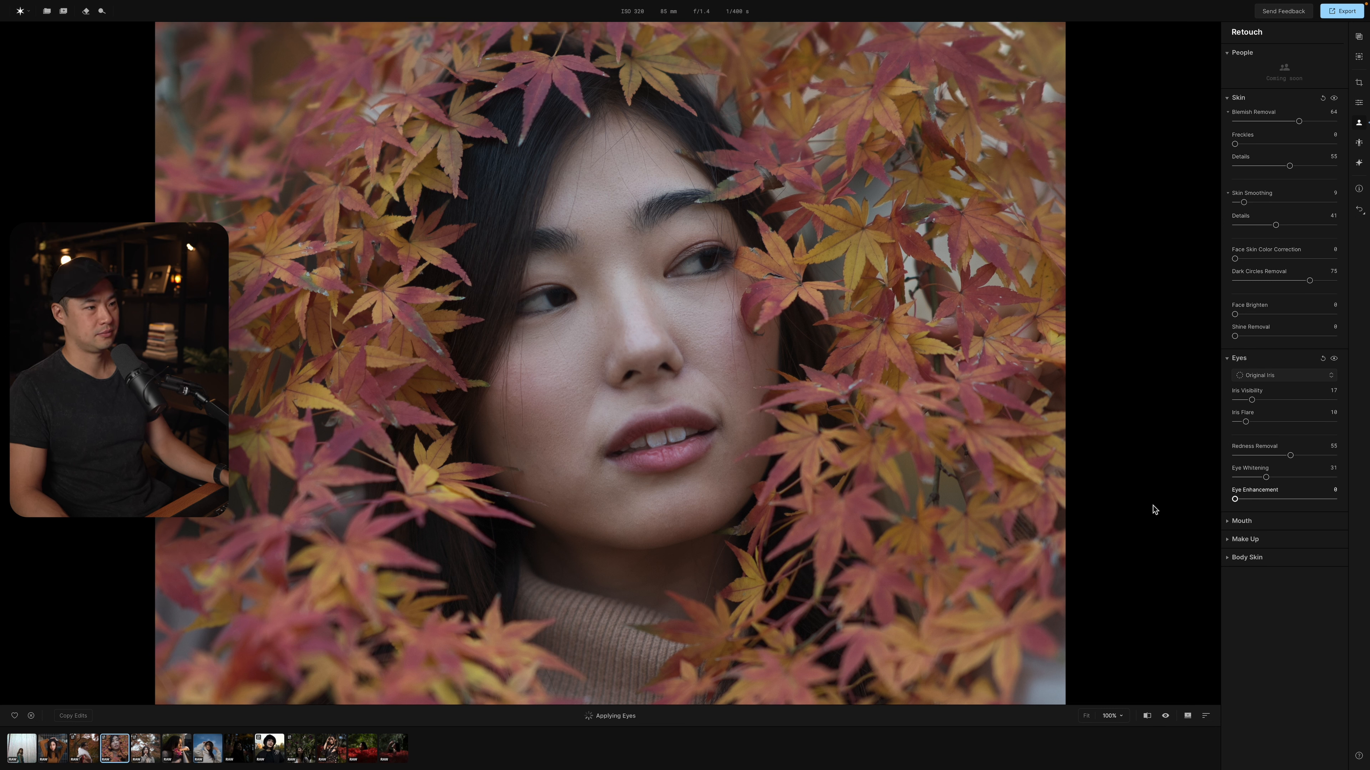
mouse_move(1235, 499)
mouse_down()
mouse_move(1295, 501)
mouse_move(1198, 501)
mouse_move(1232, 479)
mouse_up()
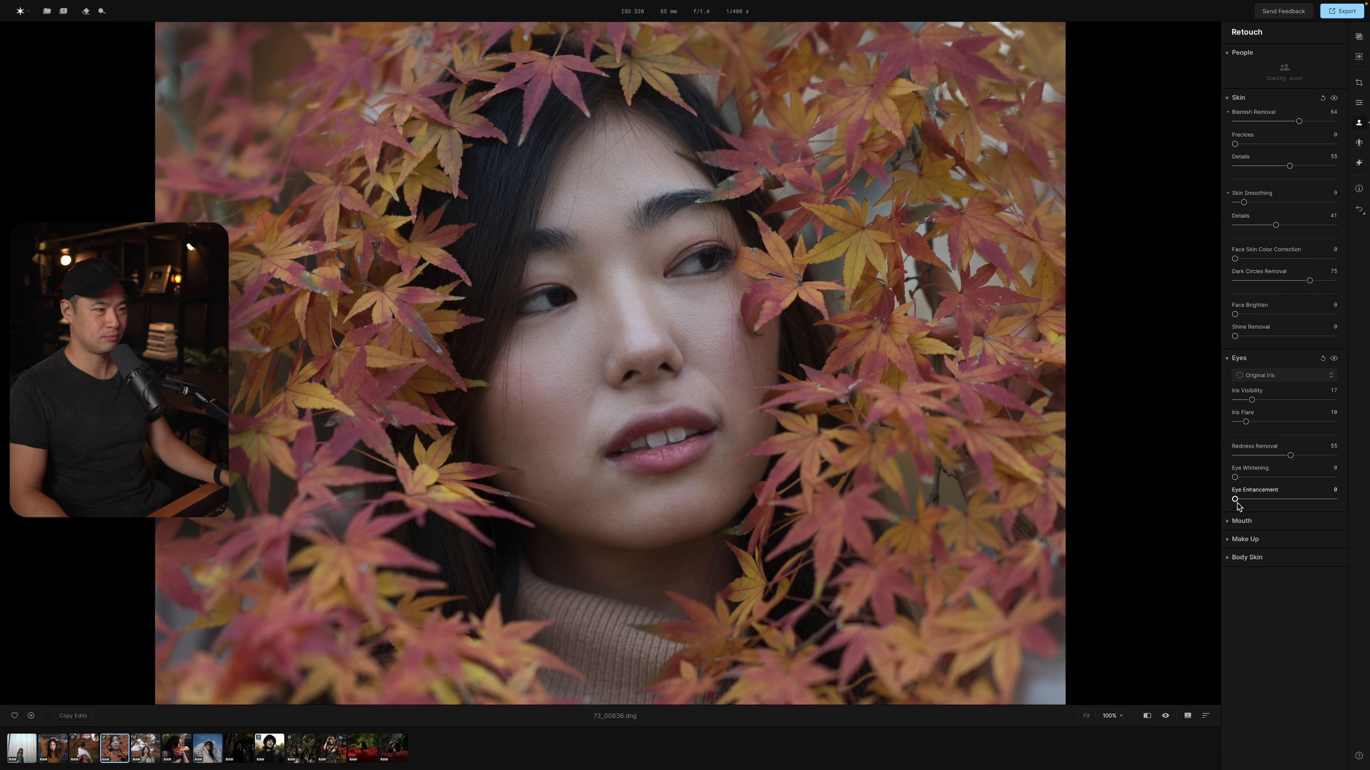
Show the Mouth and Make Up controls, and add Blush to the cheeks with an Amount of 11.
click(1244, 521)
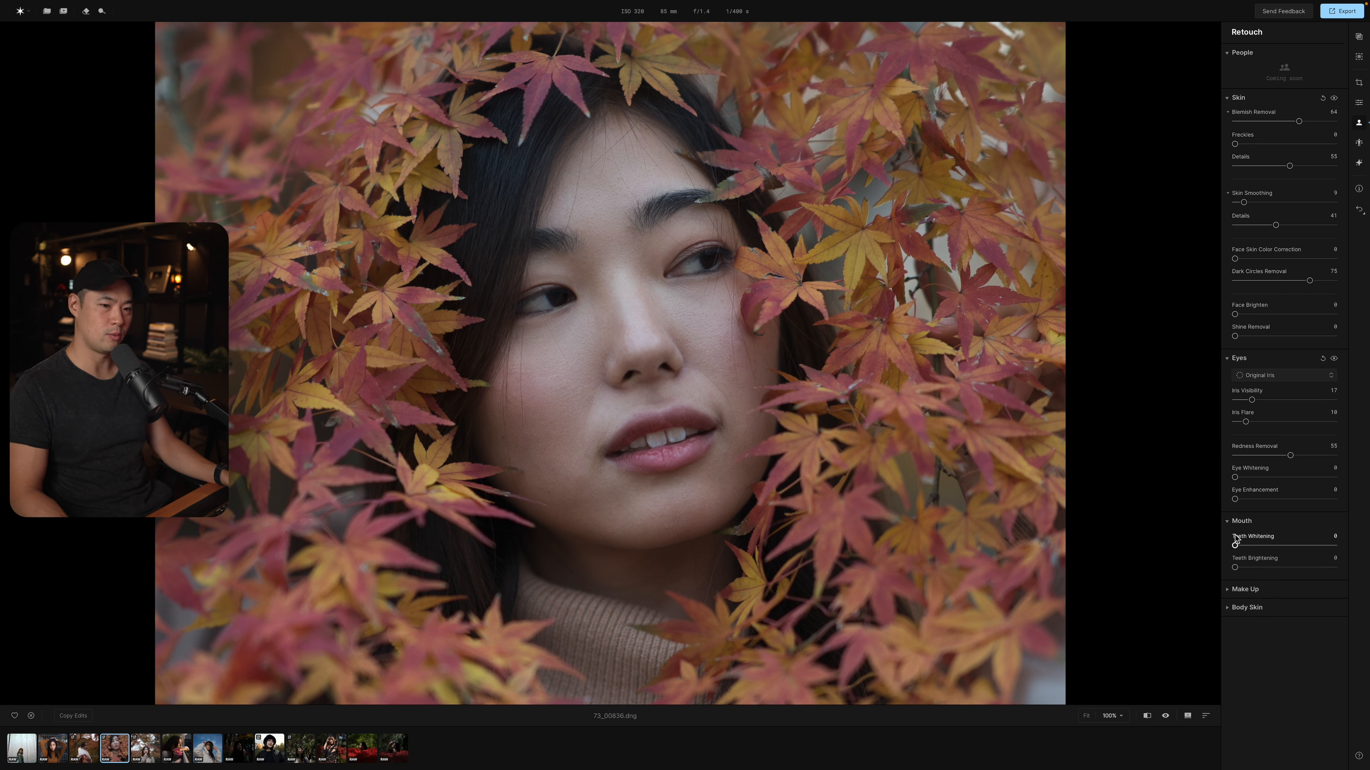
click(1243, 589)
scroll(1257, 610, down, 10)
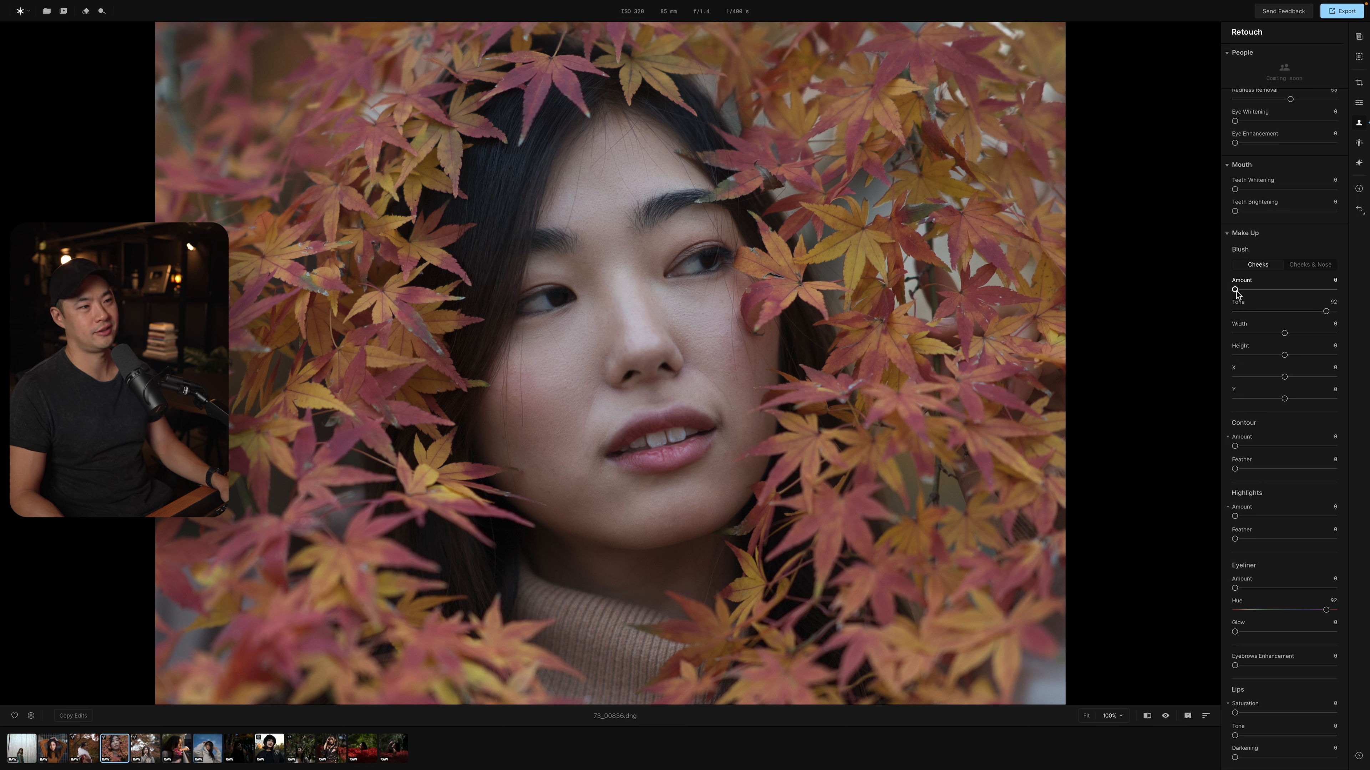
drag(1236, 292, 1310, 294)
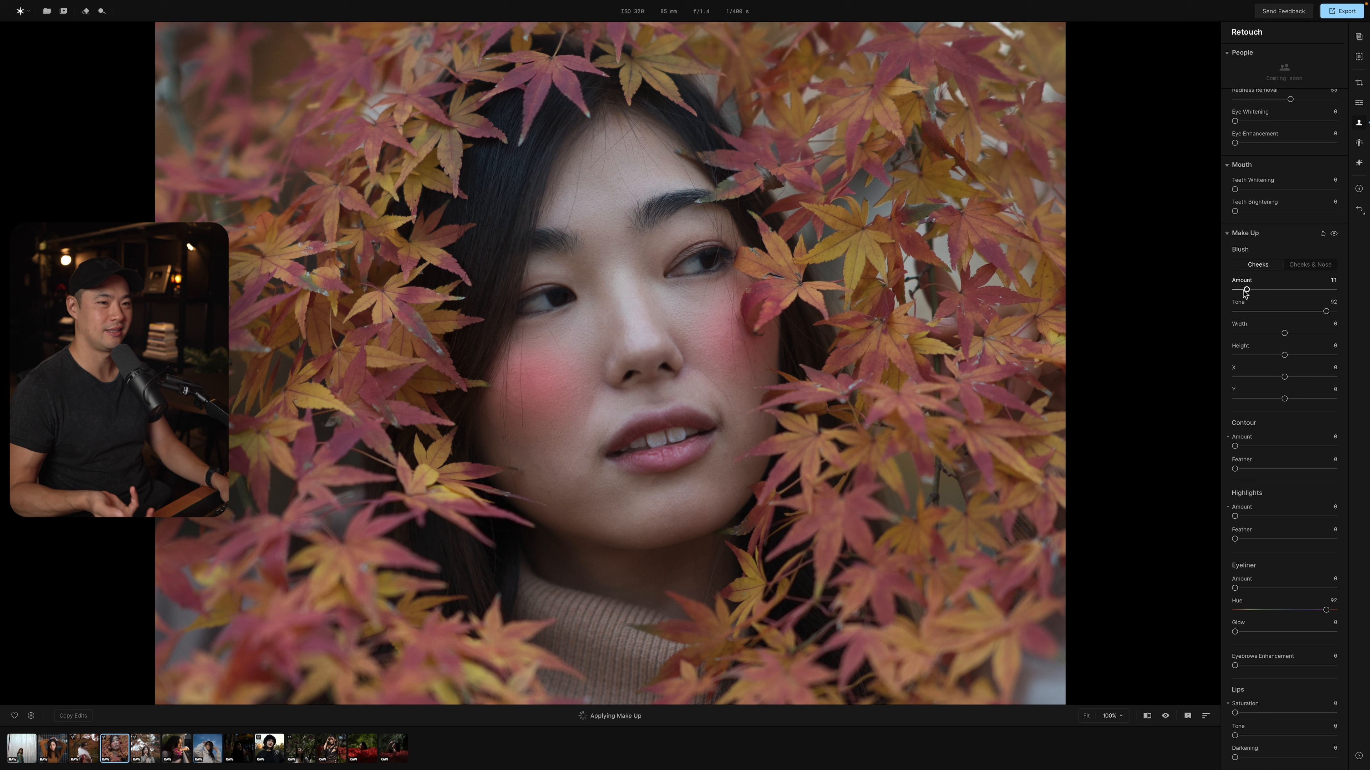
drag(1310, 293, 1244, 293)
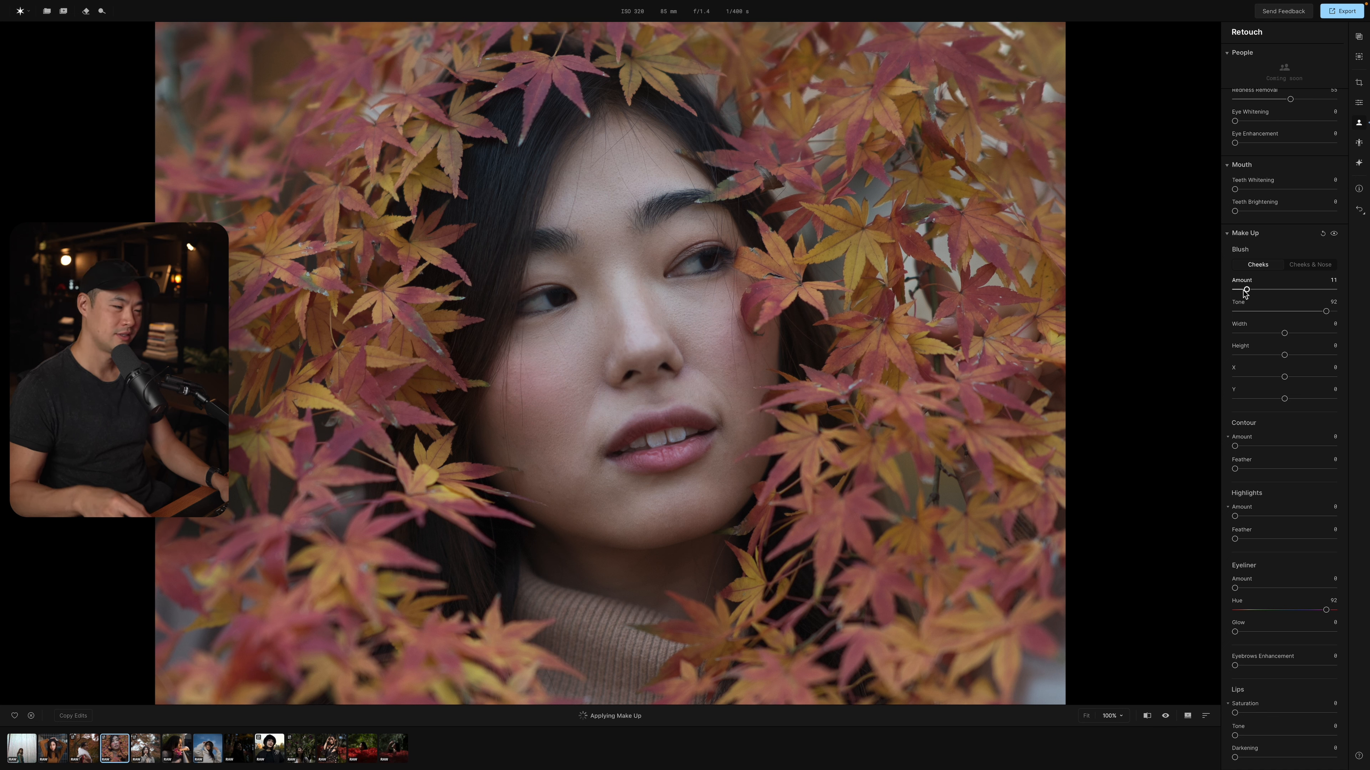
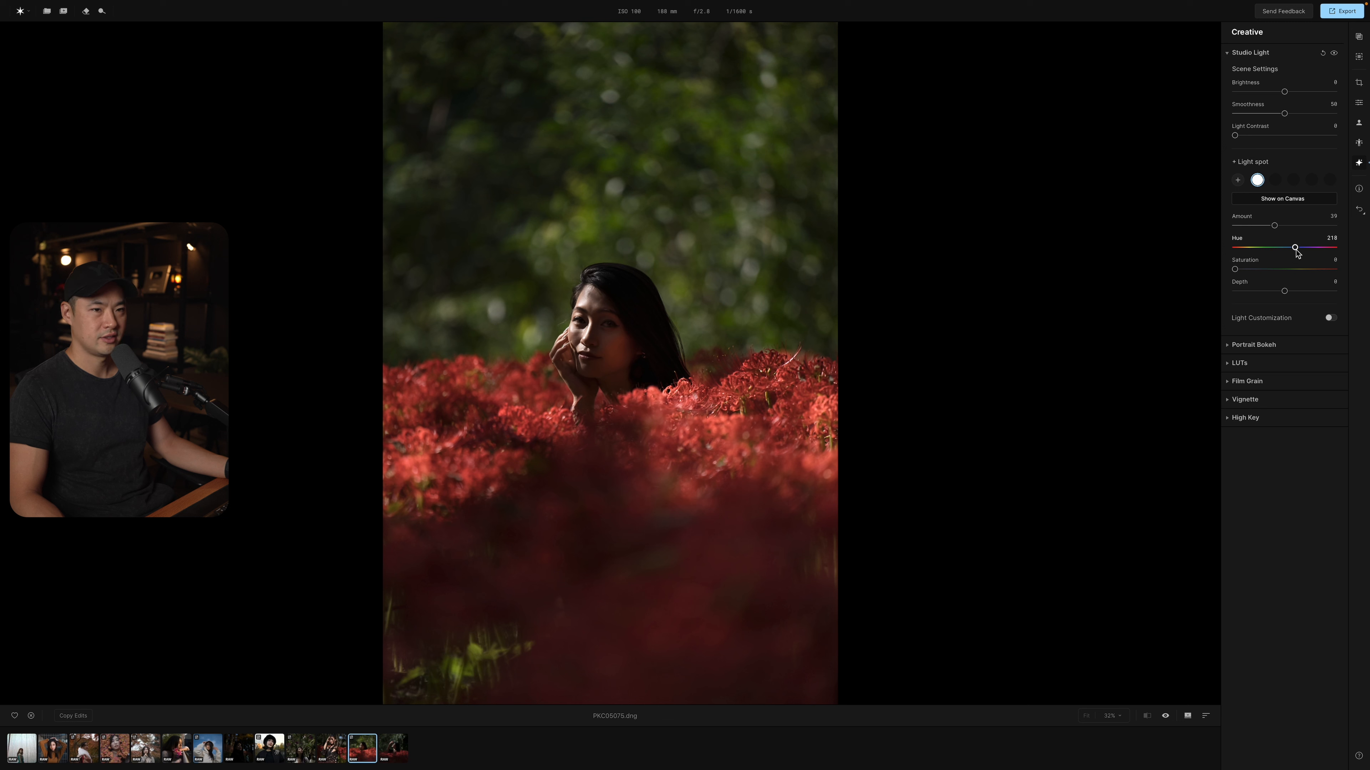
Tint the Studio Light spot with Hue 0 and Saturation 20, and try the scene's Brightness and Smoothness, leaving them at 0 and 50.
drag(1298, 248, 1252, 270)
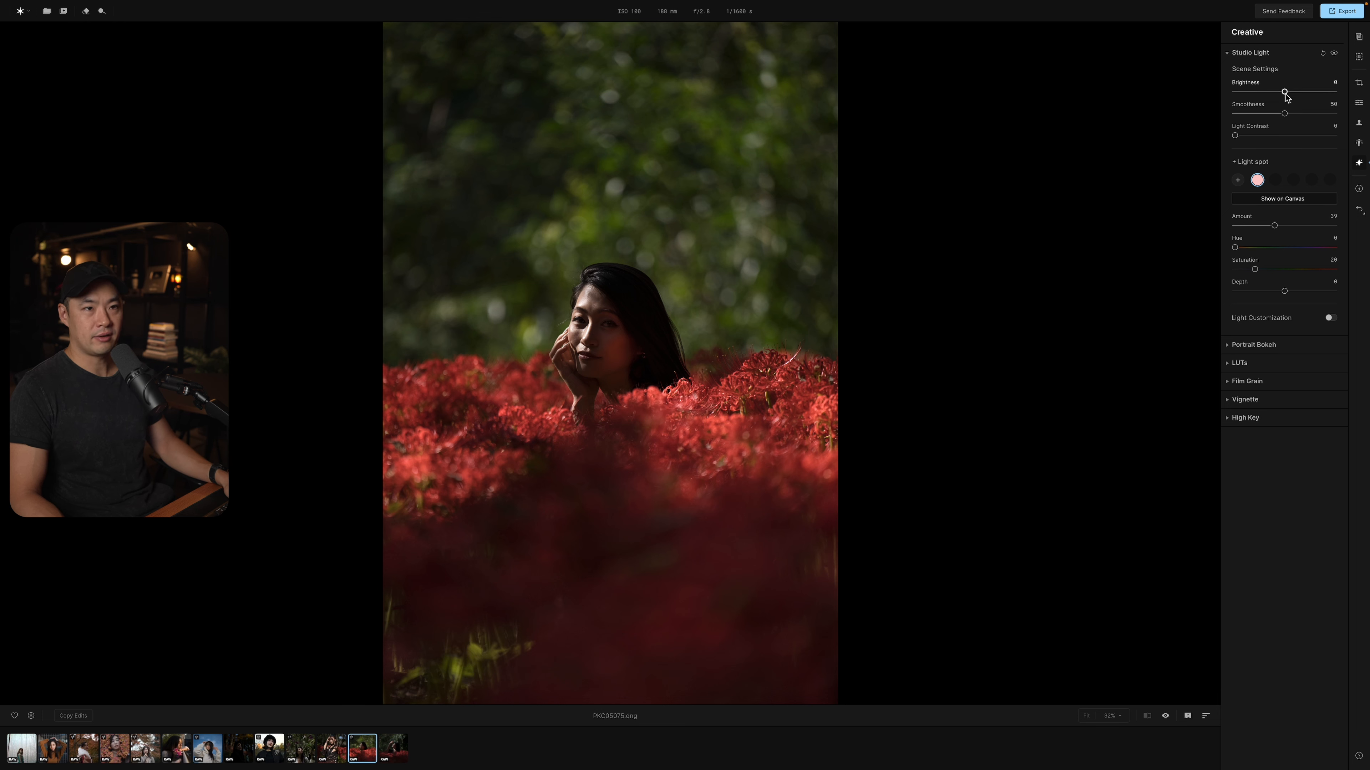
mouse_move(1285, 96)
mouse_down()
mouse_move(1255, 95)
mouse_move(1309, 95)
mouse_move(1250, 94)
mouse_move(1283, 94)
mouse_up()
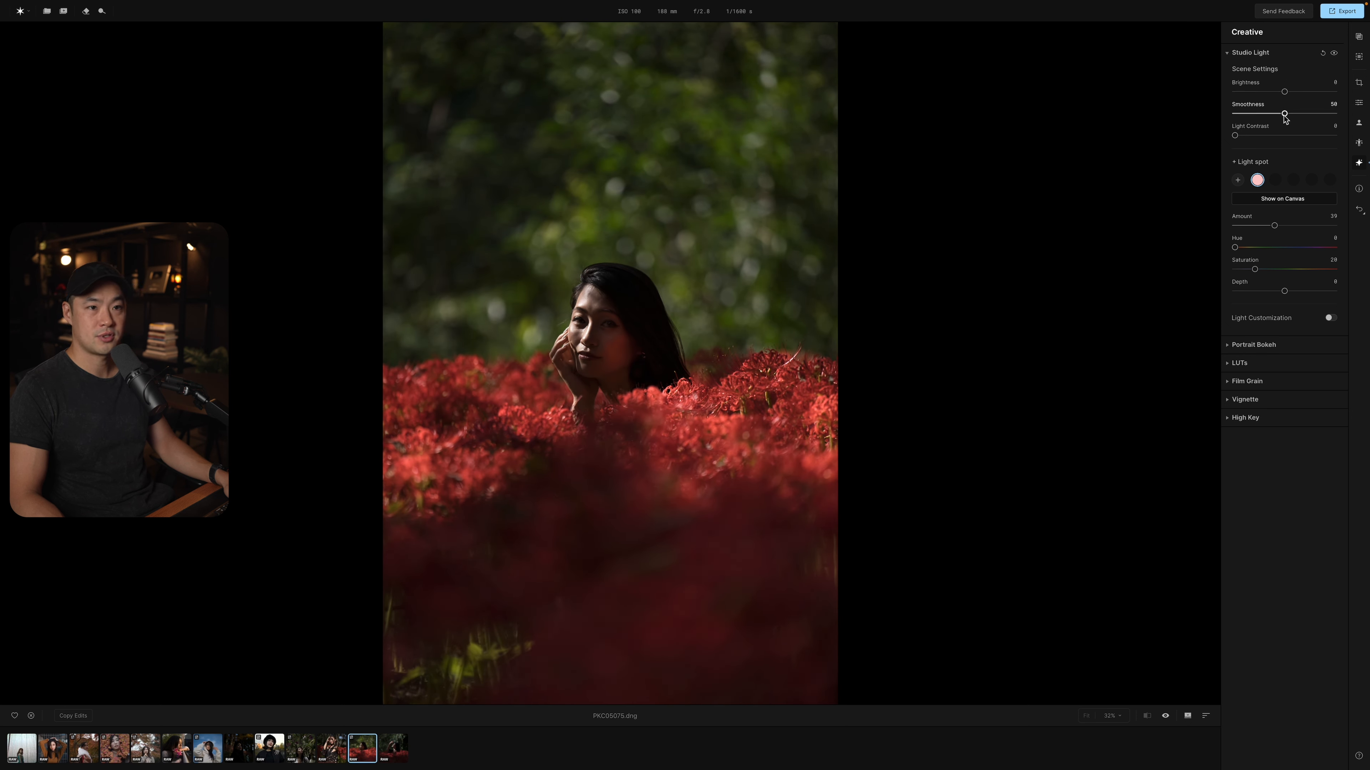
mouse_move(1283, 114)
mouse_down()
mouse_move(1312, 114)
mouse_move(1285, 117)
mouse_up()
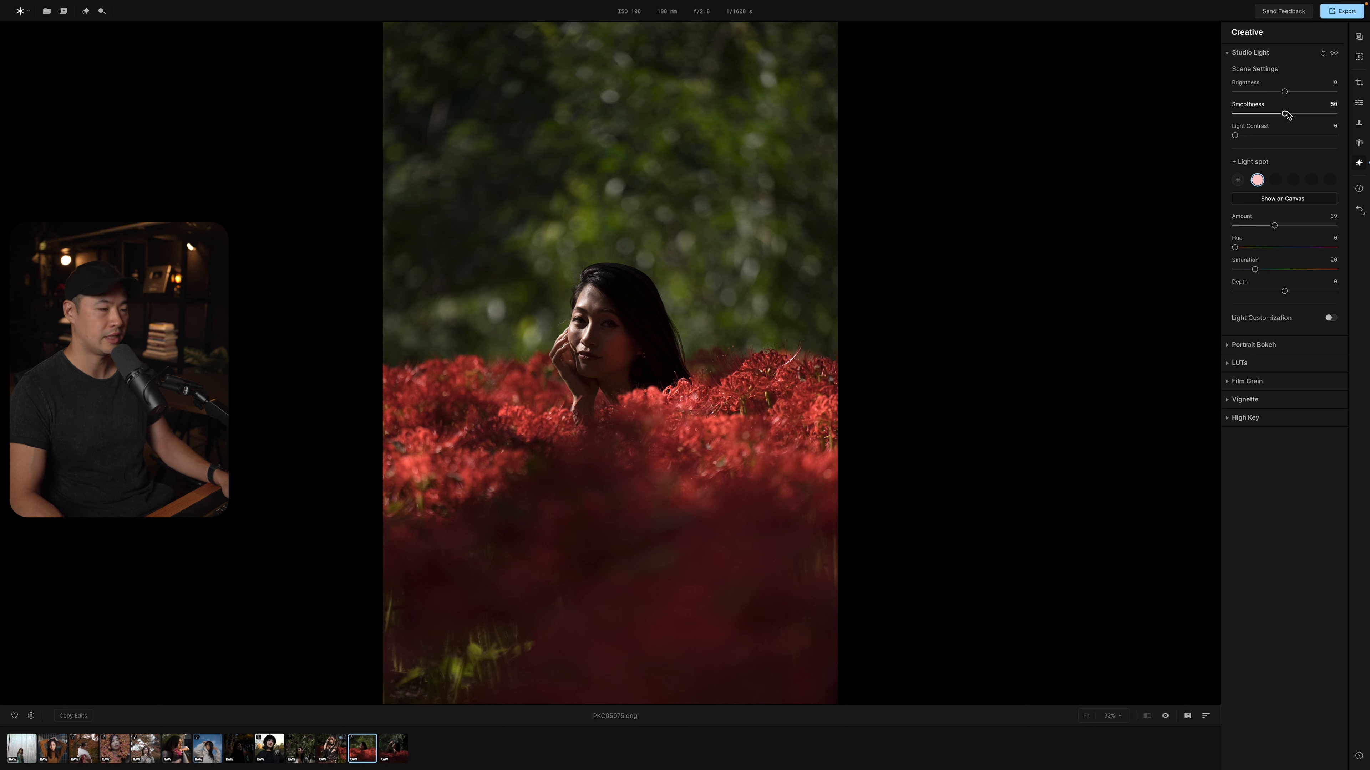
Compare the red-flower portrait with and without the Studio Light effect several times.
click(1334, 54)
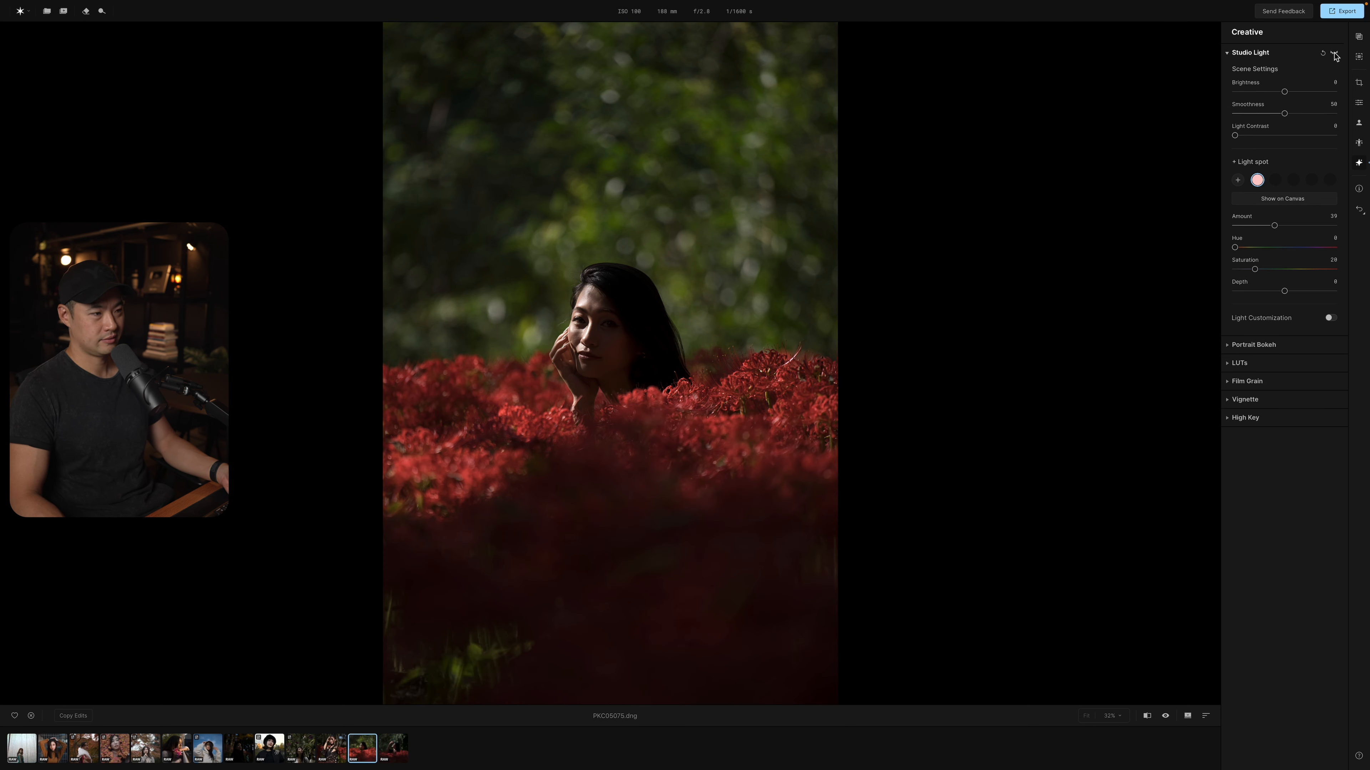
click(1334, 54)
click(1334, 54)
click(1334, 54)
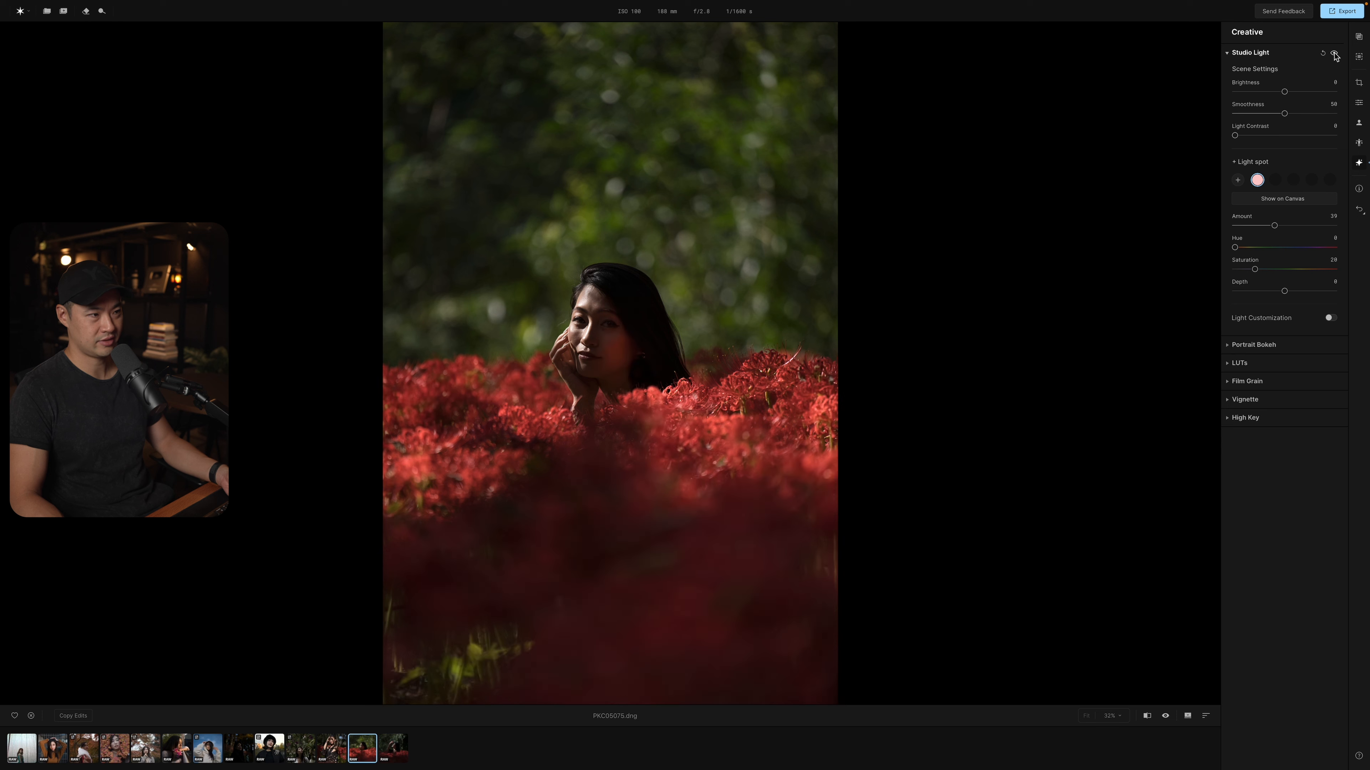
click(1334, 54)
click(1334, 54)
click(1334, 54)
click(1334, 54)
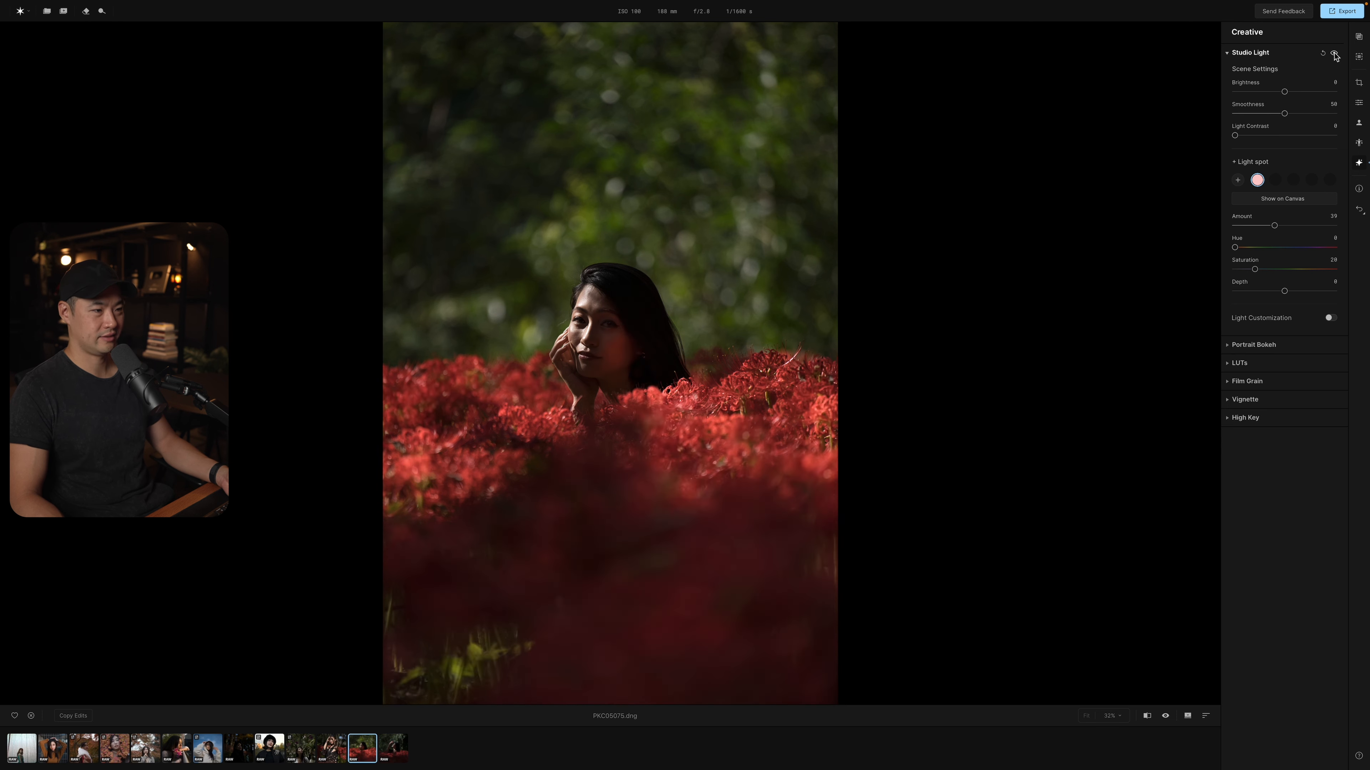
click(1334, 54)
click(1334, 54)
click(1334, 54)
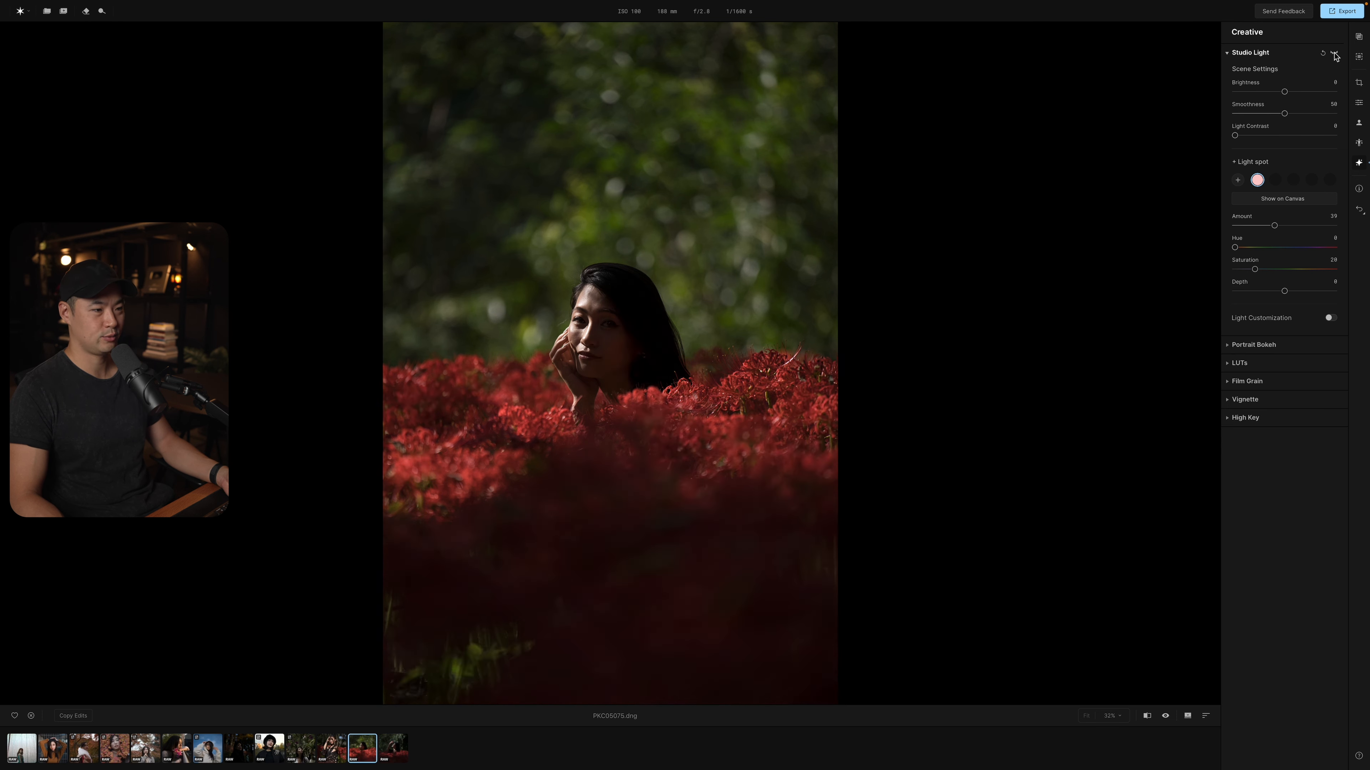
click(1334, 54)
click(1335, 54)
click(1334, 53)
click(1334, 54)
click(1334, 53)
click(1334, 54)
click(1334, 54)
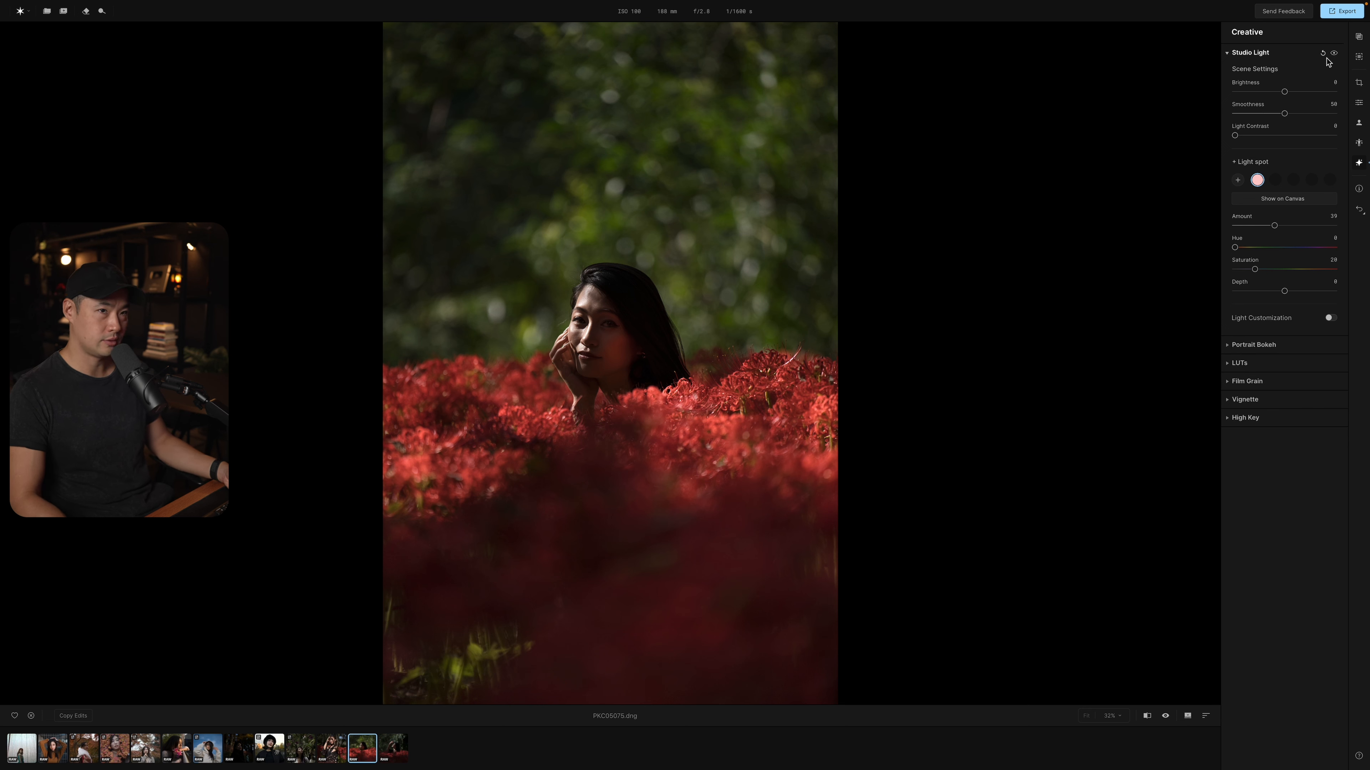
Reset the Studio Light settings, and blur the background with a Portrait Bokeh Amount of 100.
click(1322, 53)
click(1247, 346)
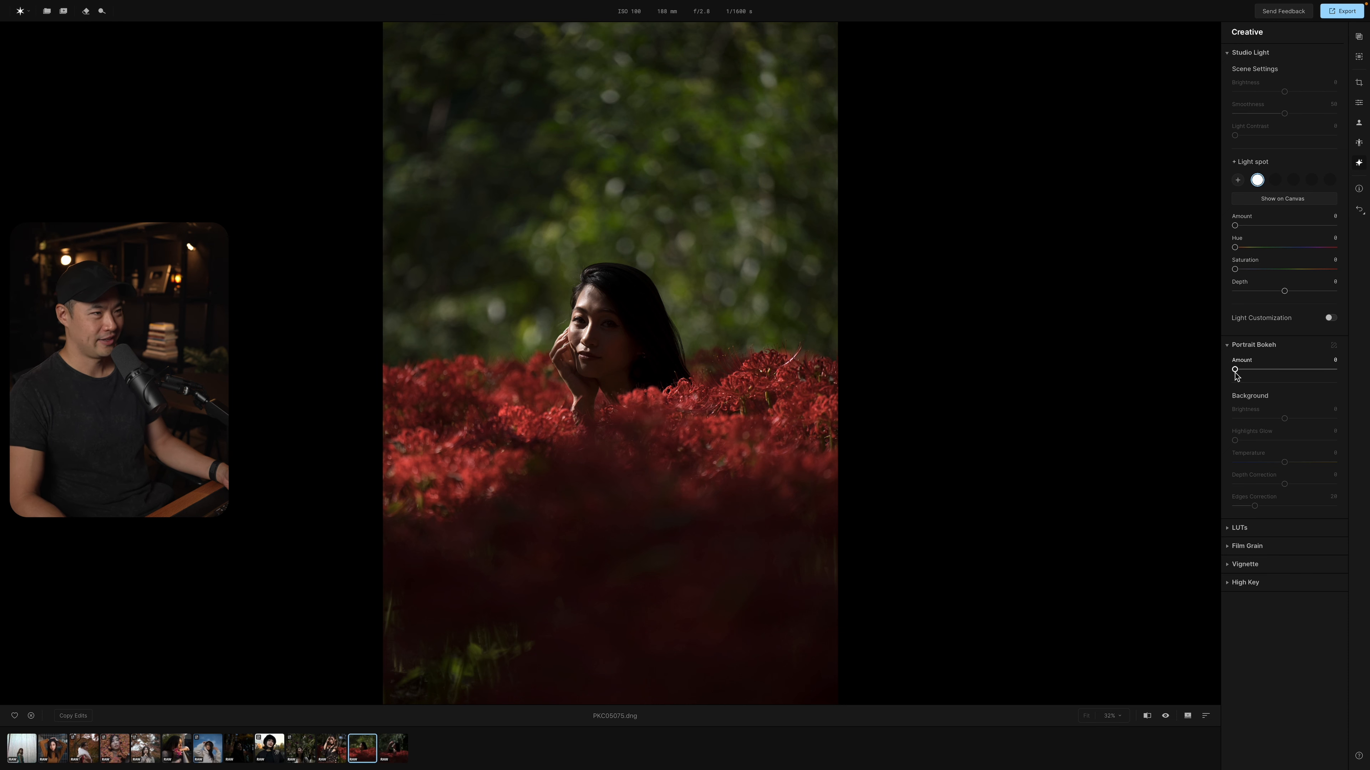
drag(1235, 372, 1347, 375)
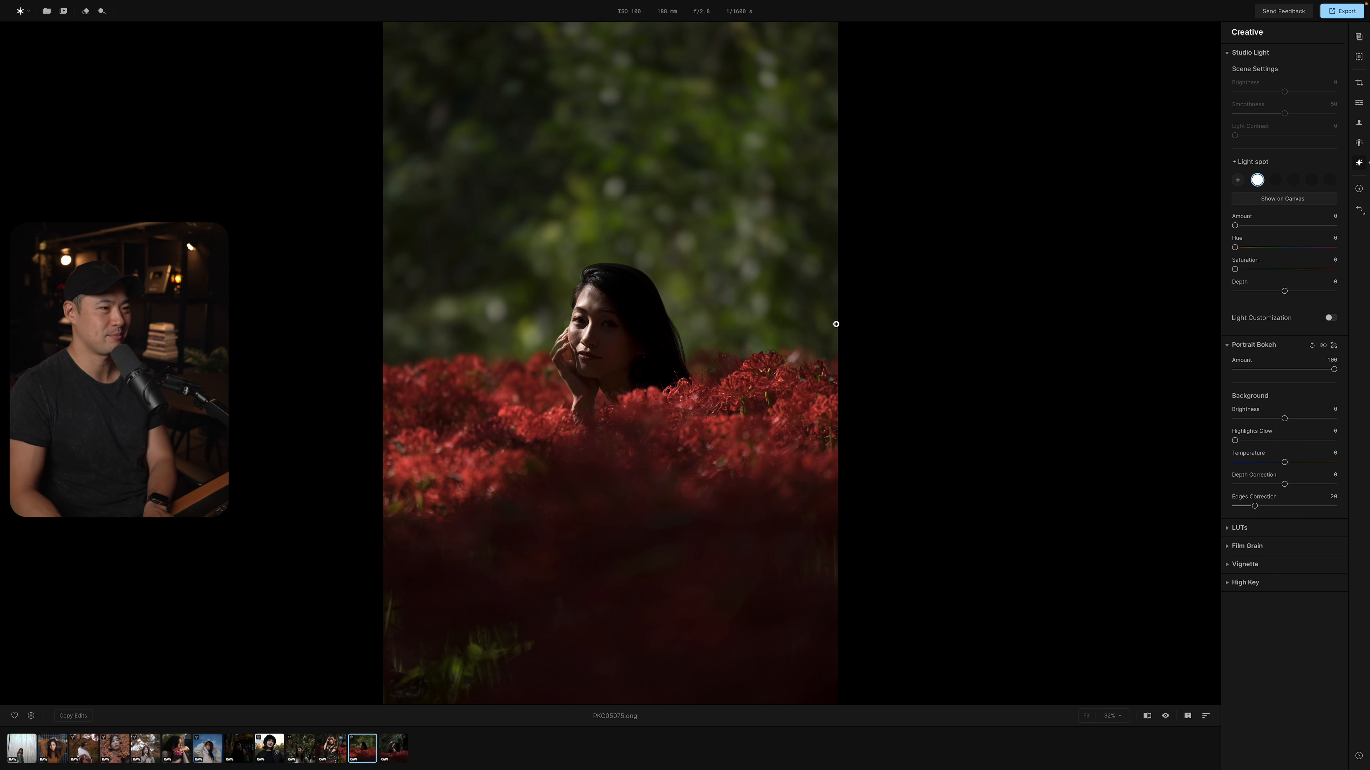
Compare the whole photo before and after the Portrait Bokeh blur repeatedly.
key(backslash)
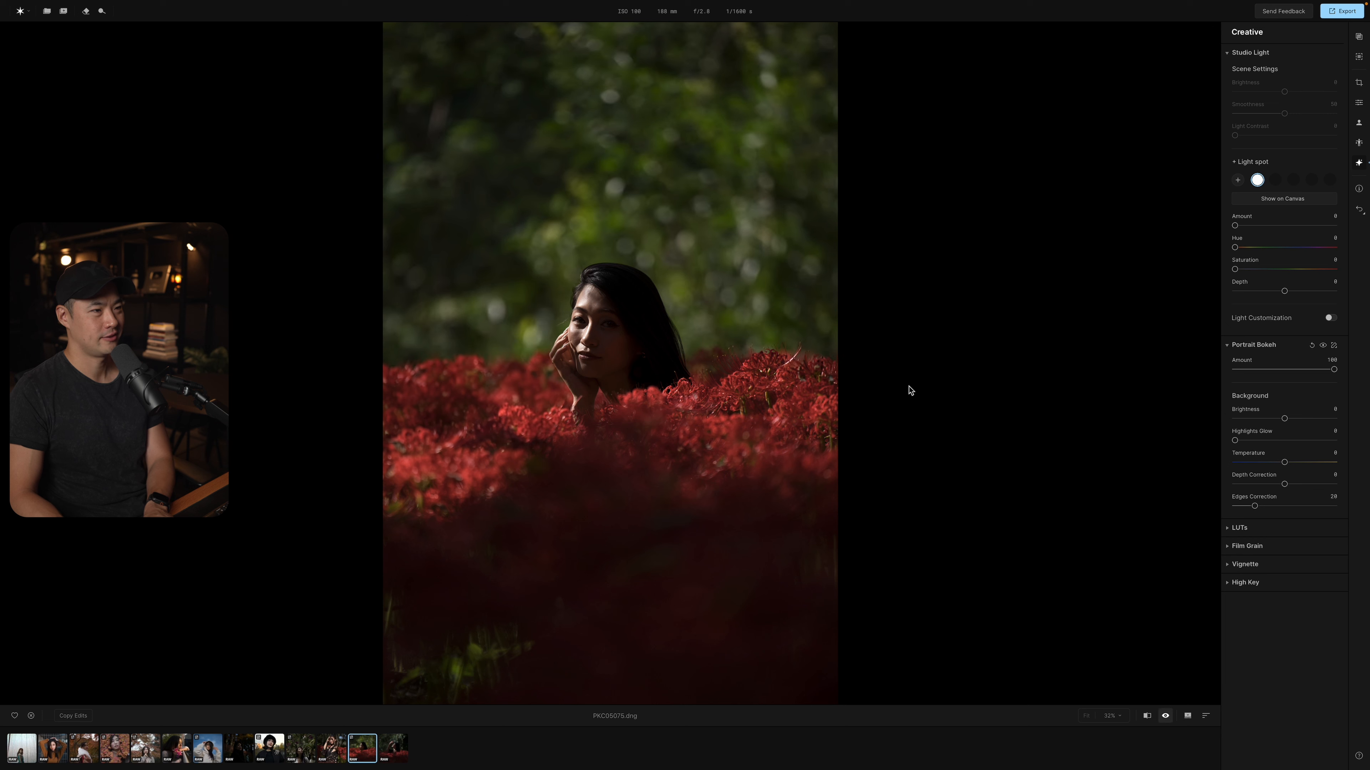
key(backslash)
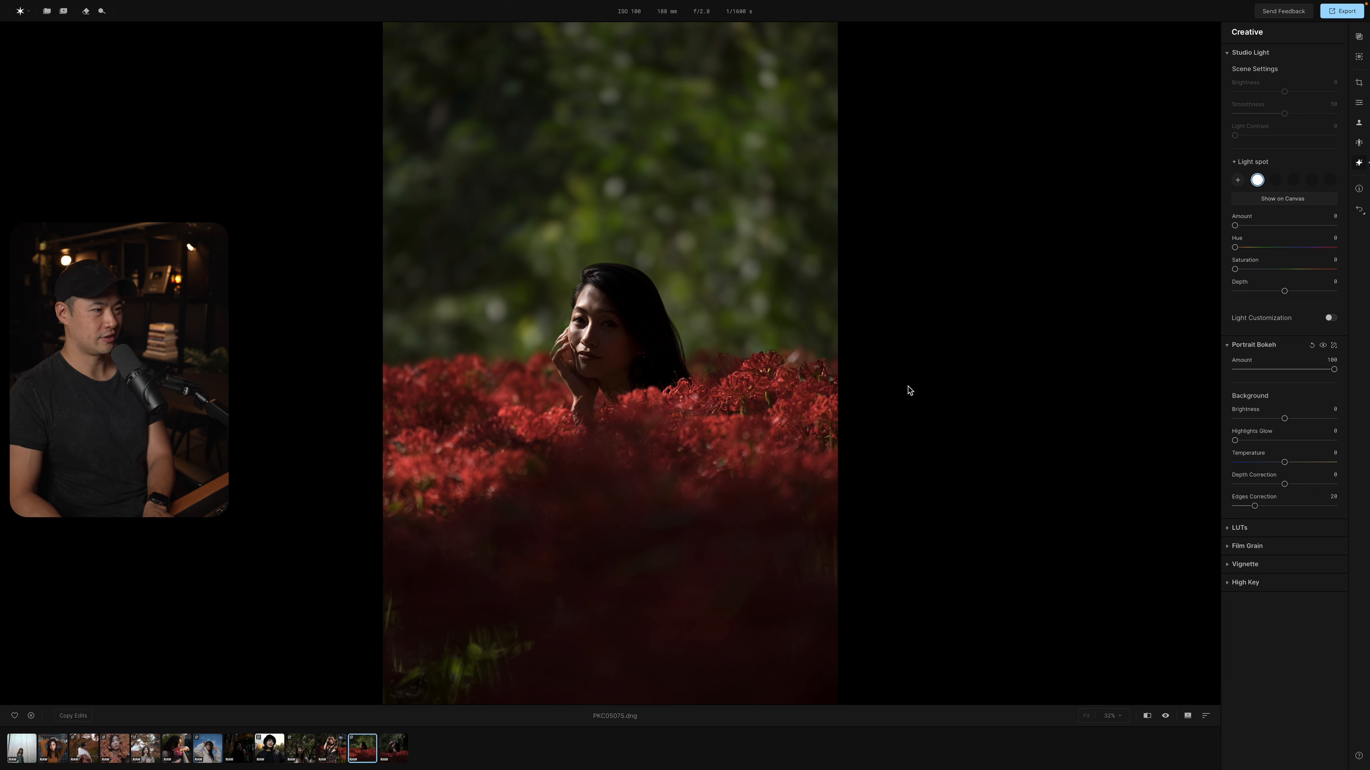
key(backslash)
key(backslash)
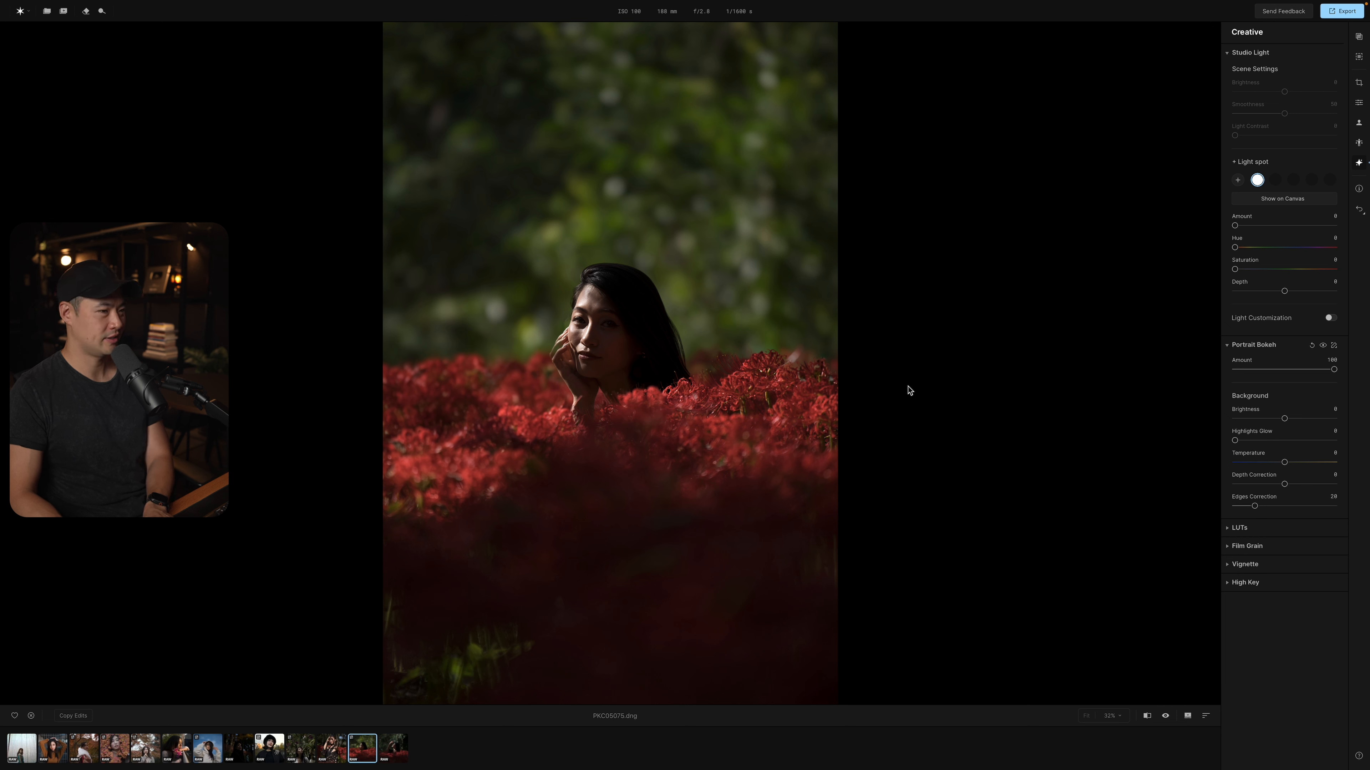
key(backslash)
key(backslash)
key(backslash)
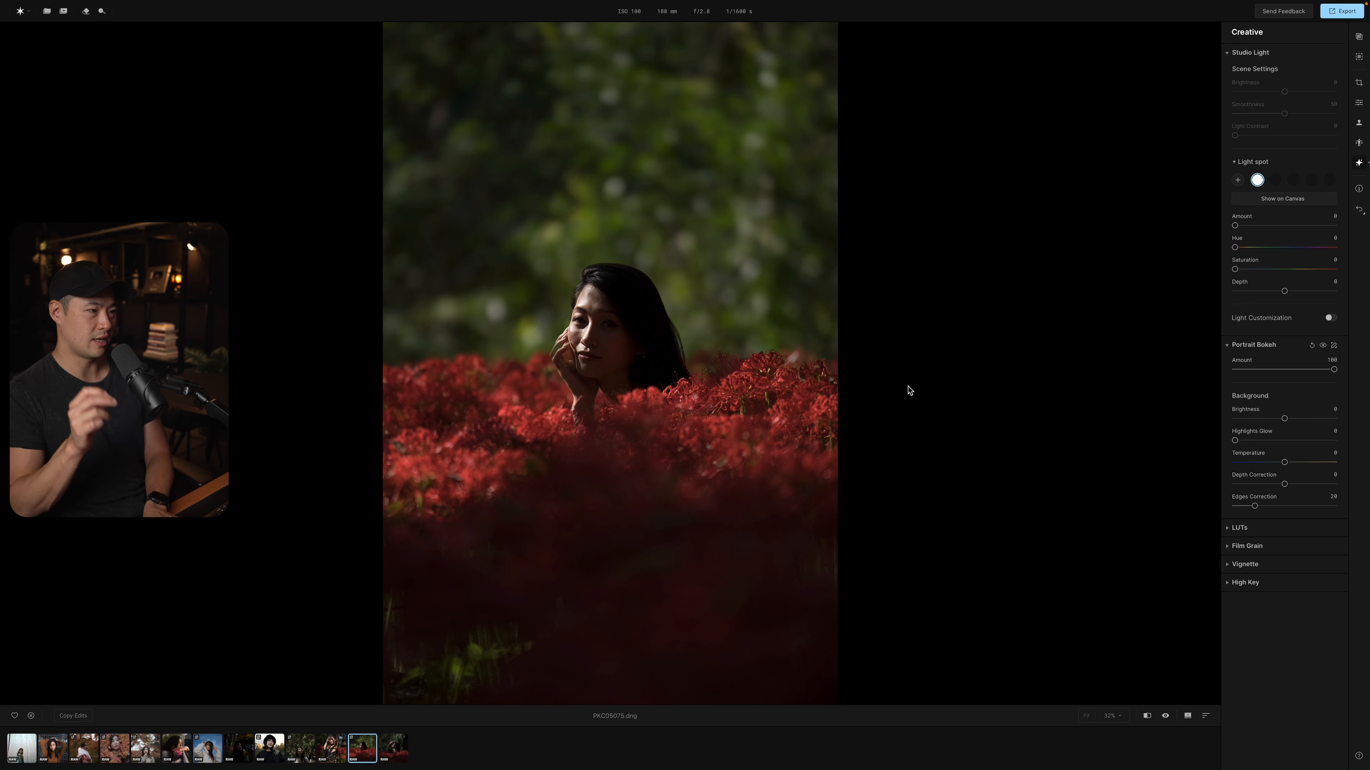
key(backslash)
key(backslash)
key(backslash)
key(backslash)
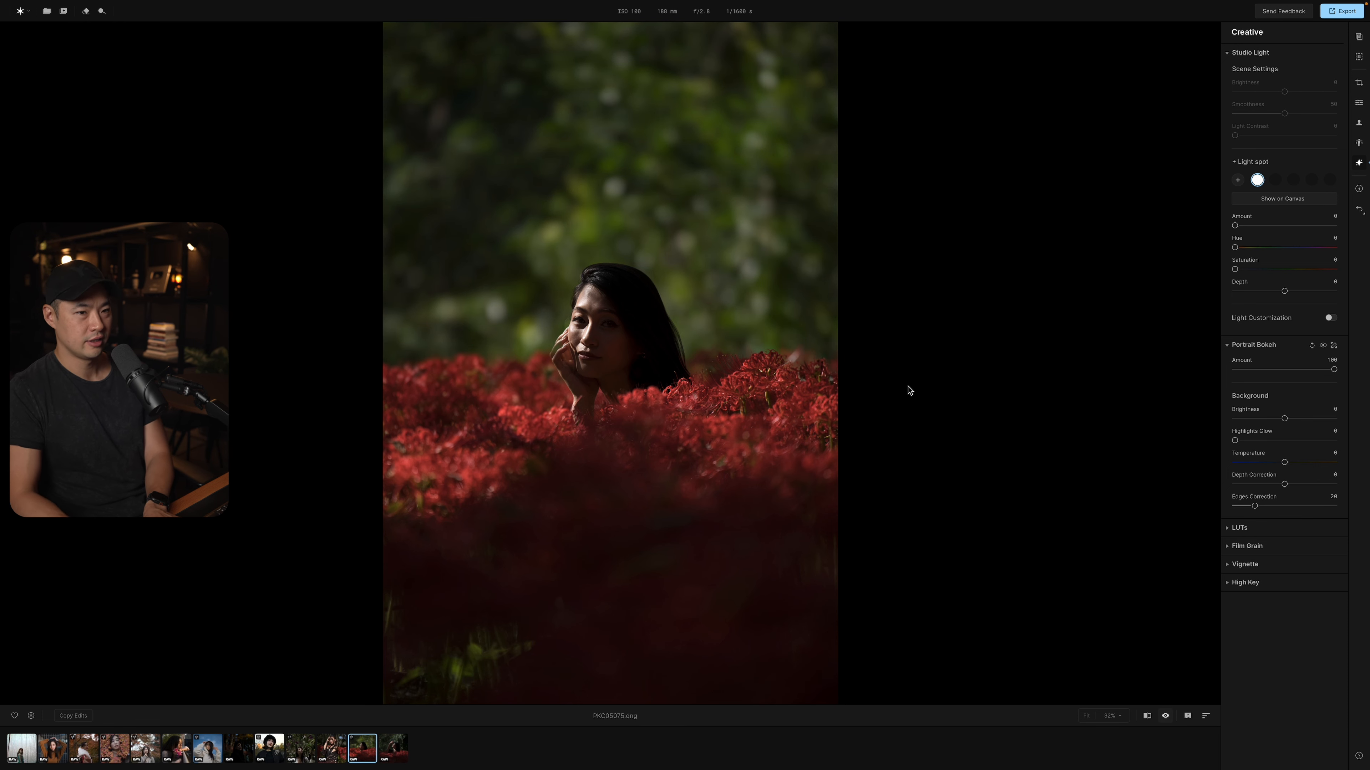
key(backslash)
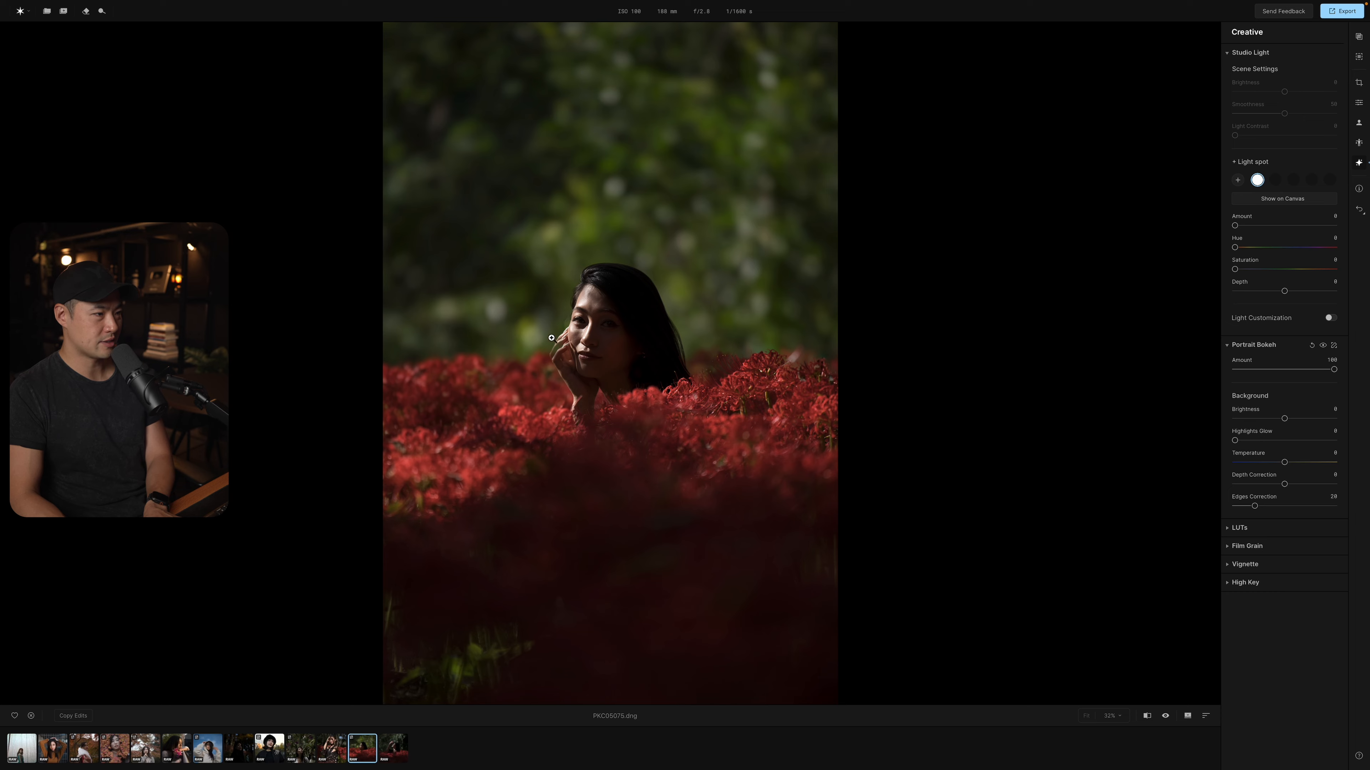
Inspect the Portrait Bokeh mask around the woman at 100% zoom with the Focus brush Size at 44, and save the mask.
click(559, 346)
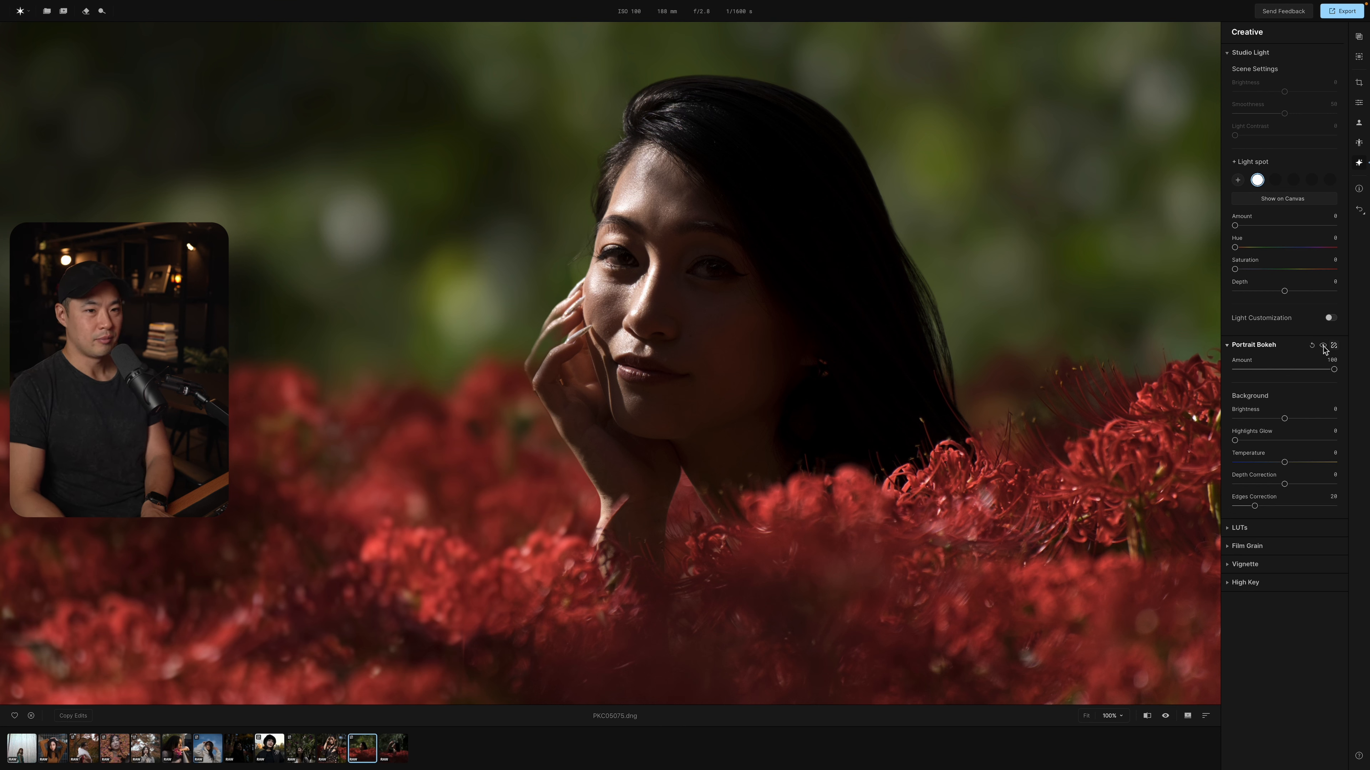
click(1335, 346)
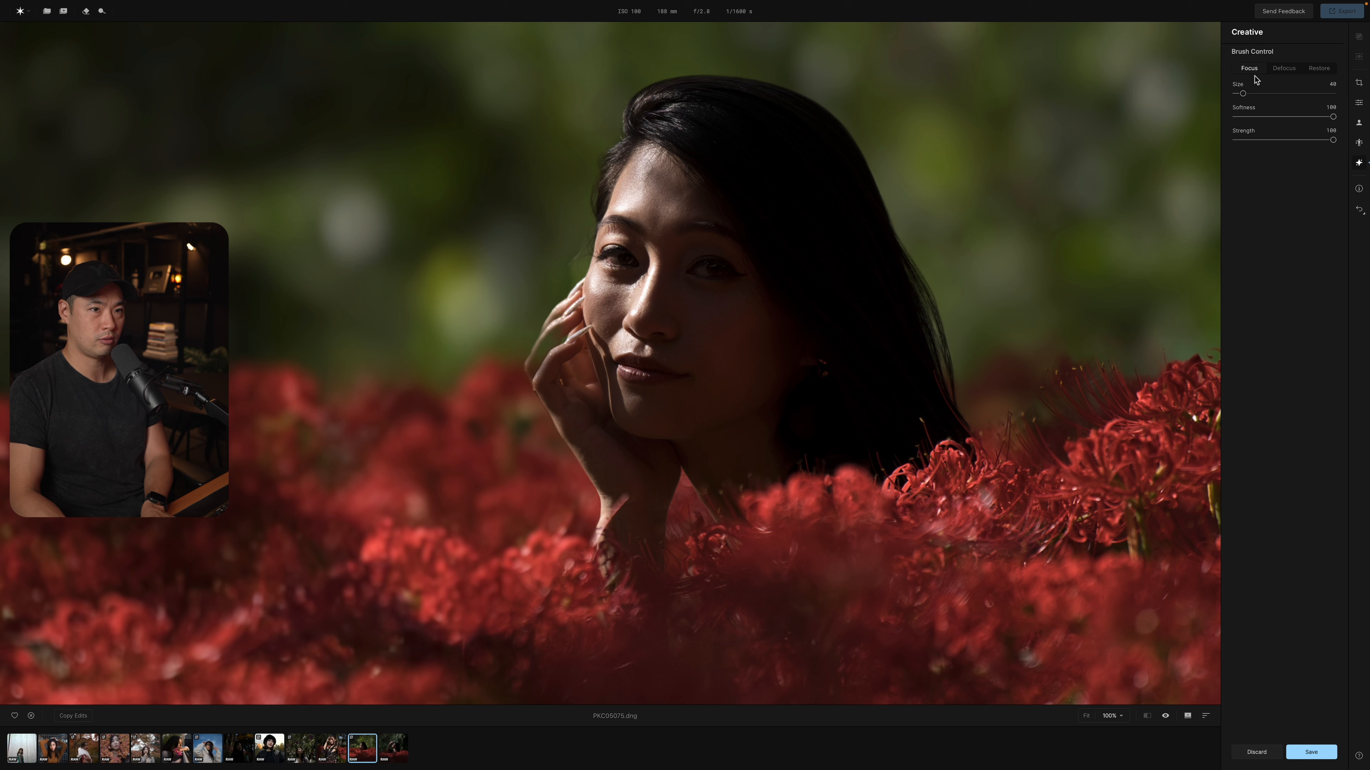
drag(1243, 93, 1244, 94)
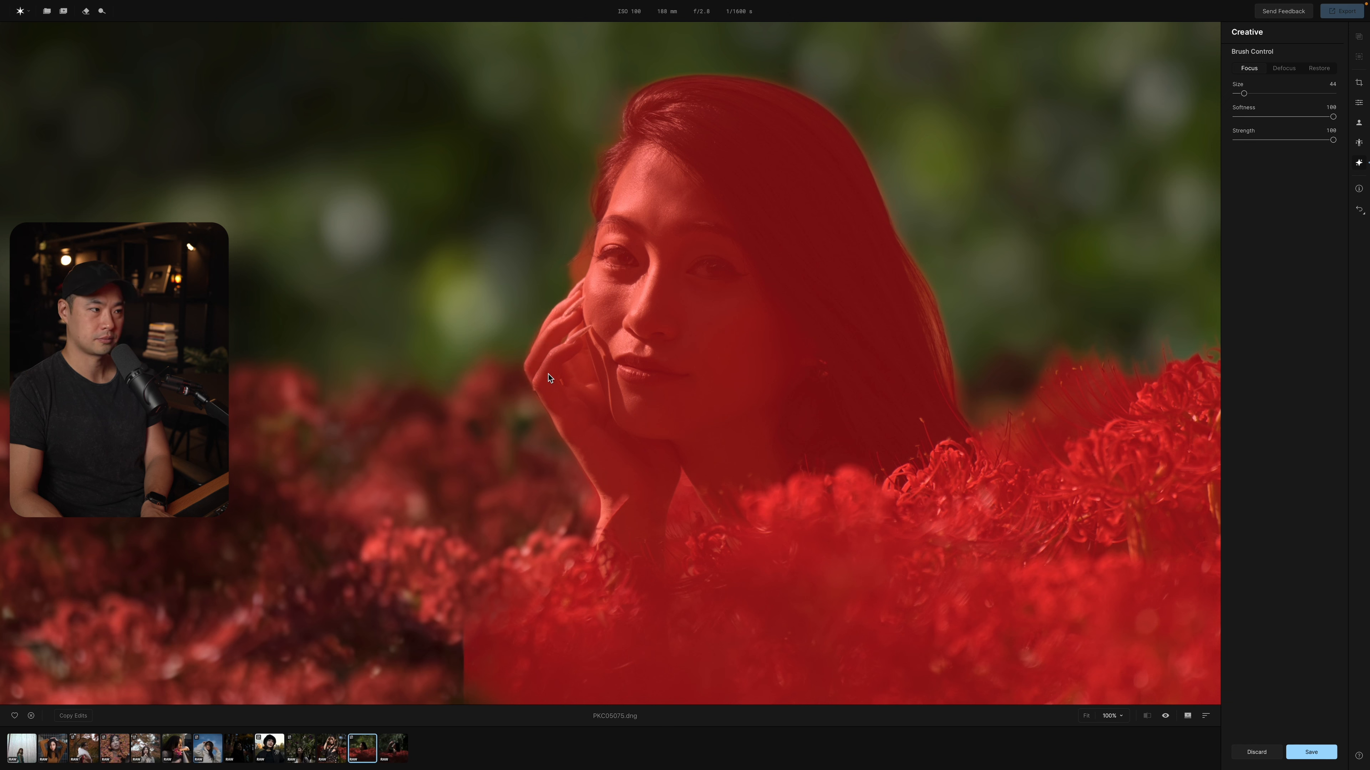
click(1311, 752)
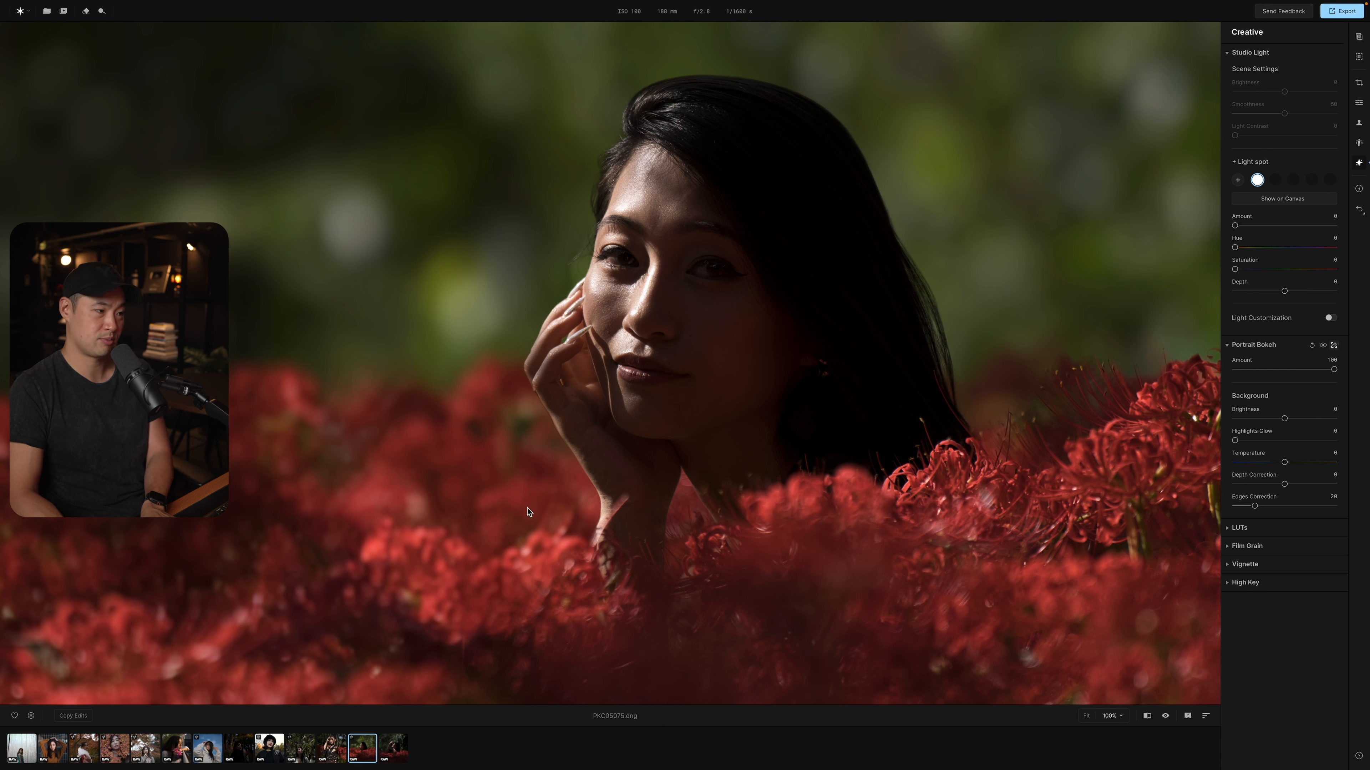
Compare the close-up before and after the blur, and set the Portrait Bokeh Amount to 15, returning to the full photo.
key(backslash)
key(backslash)
key(backslash)
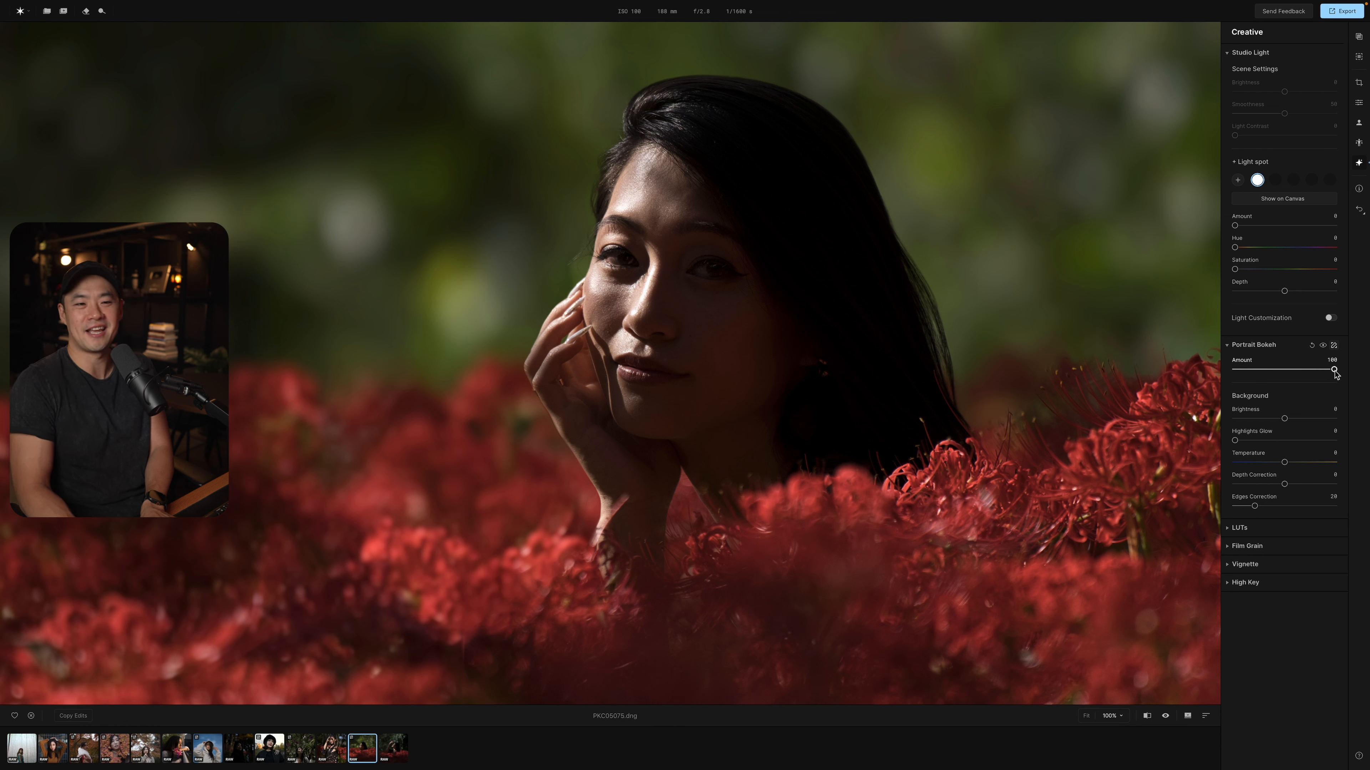
drag(1334, 371, 1252, 371)
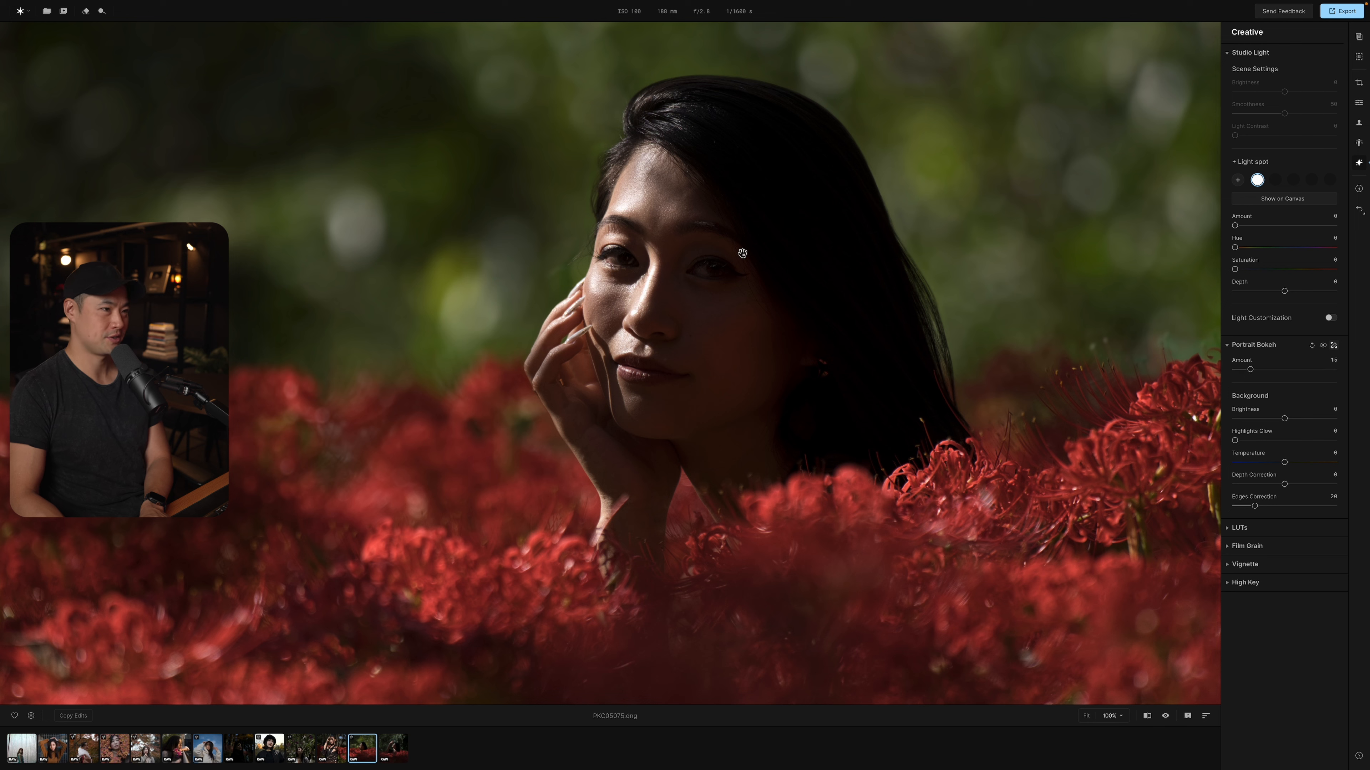
click(780, 320)
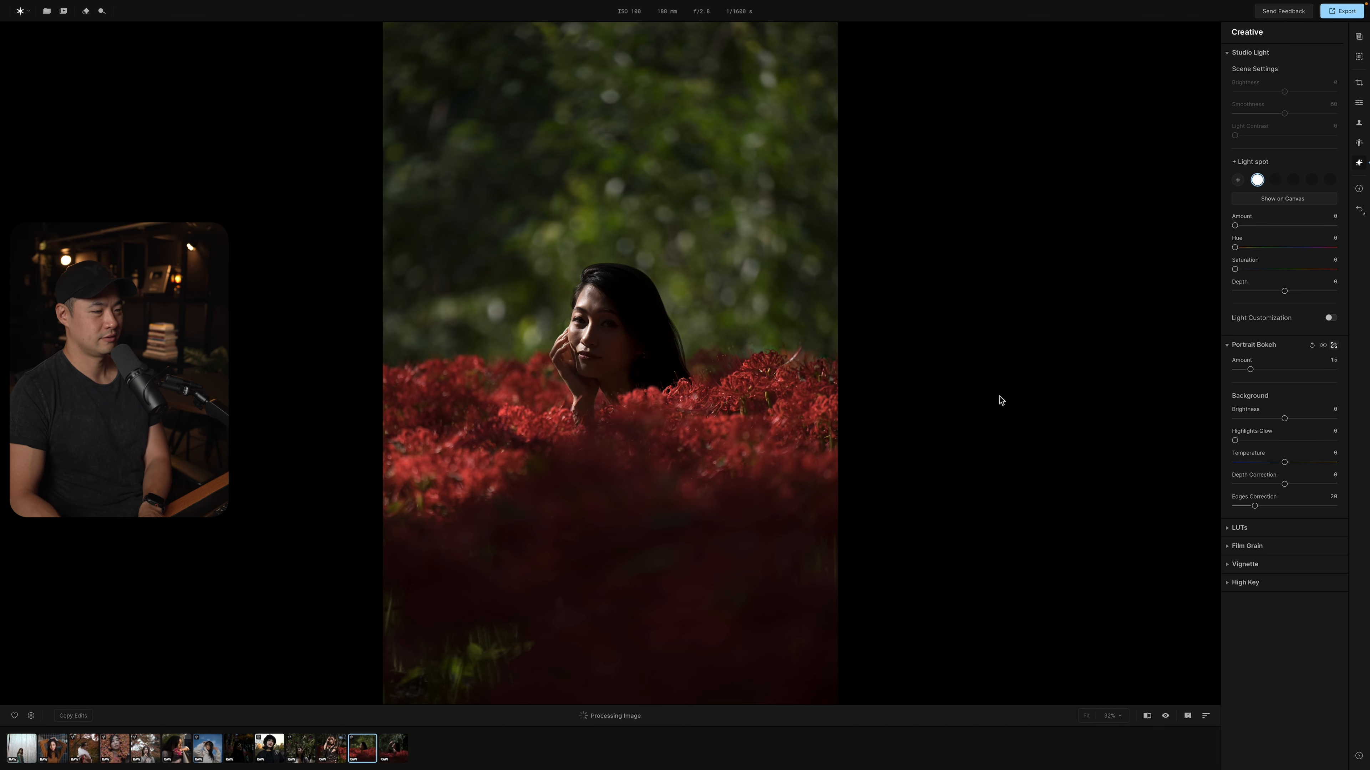